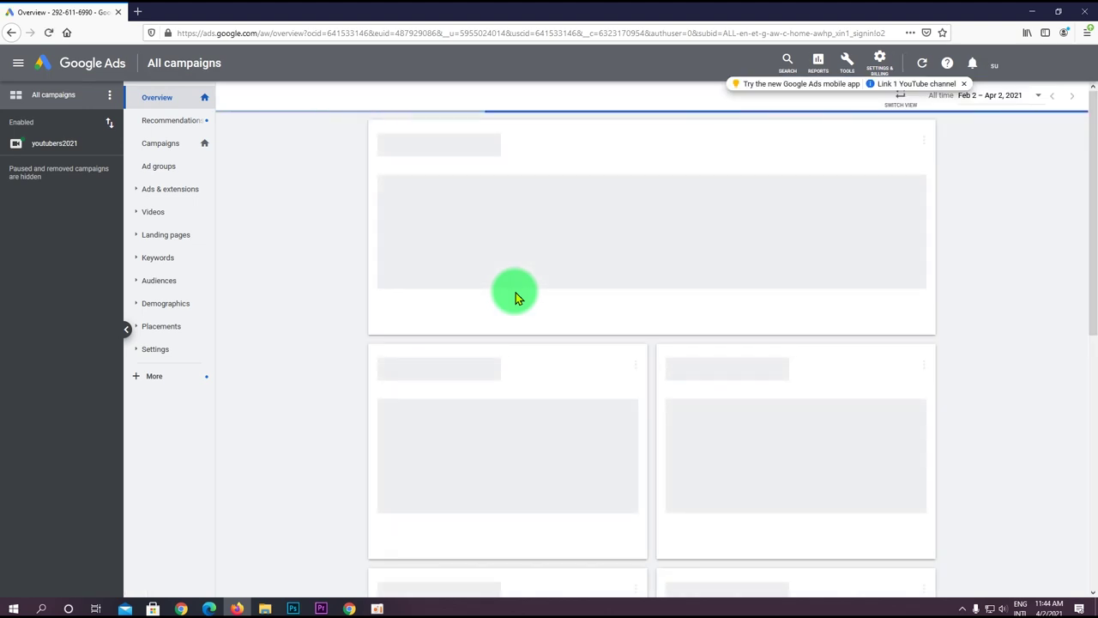
# Review the account overview and the youtubers2021 campaign's performance, video ad, keyword, device and location reports.
pyautogui.scroll(-2, 287, 391)
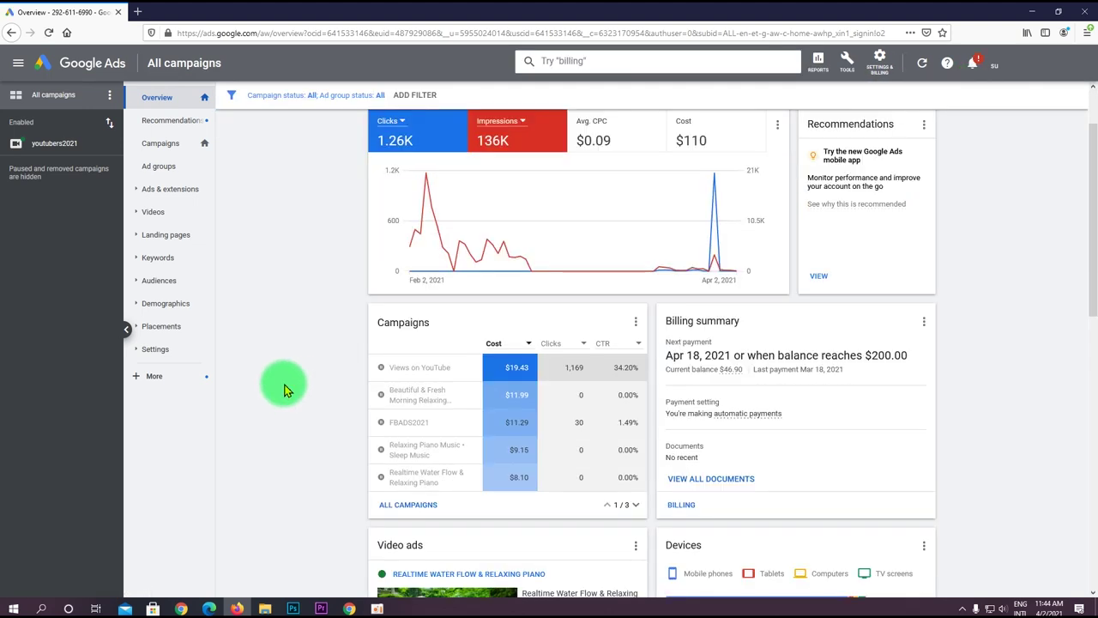
pyautogui.scroll(2, 287, 391)
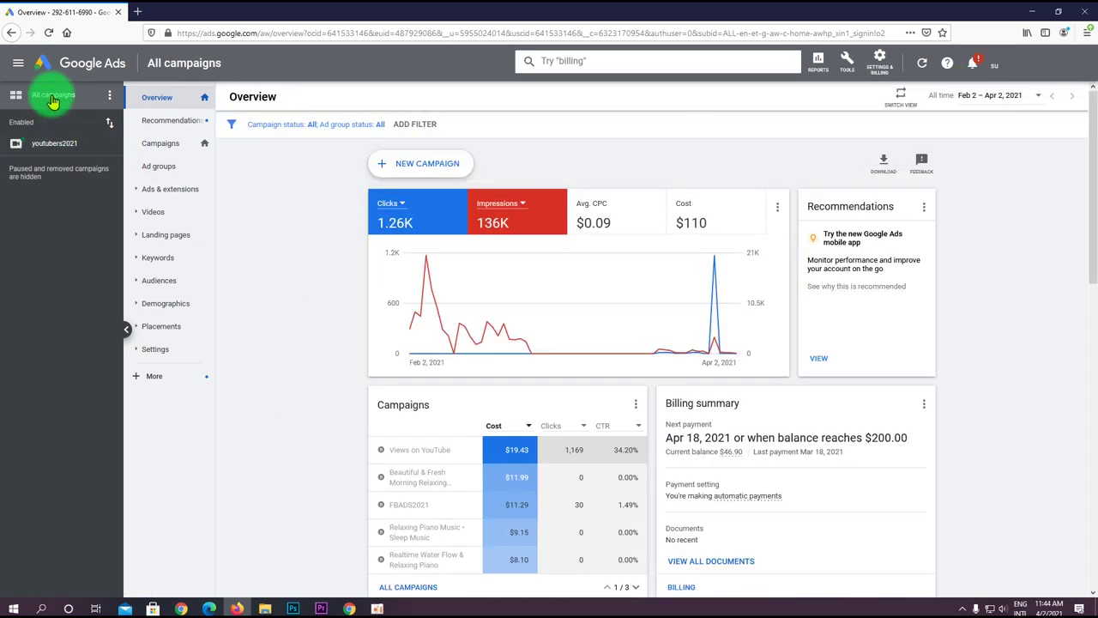
pyautogui.click(52, 143)
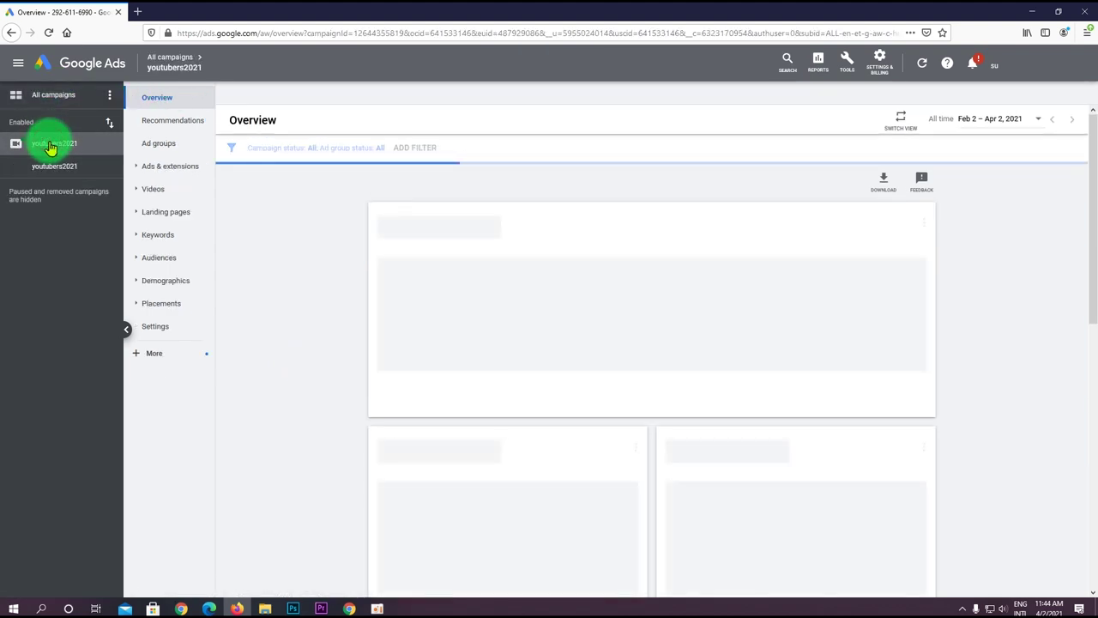
pyautogui.scroll(-3, 294, 319)
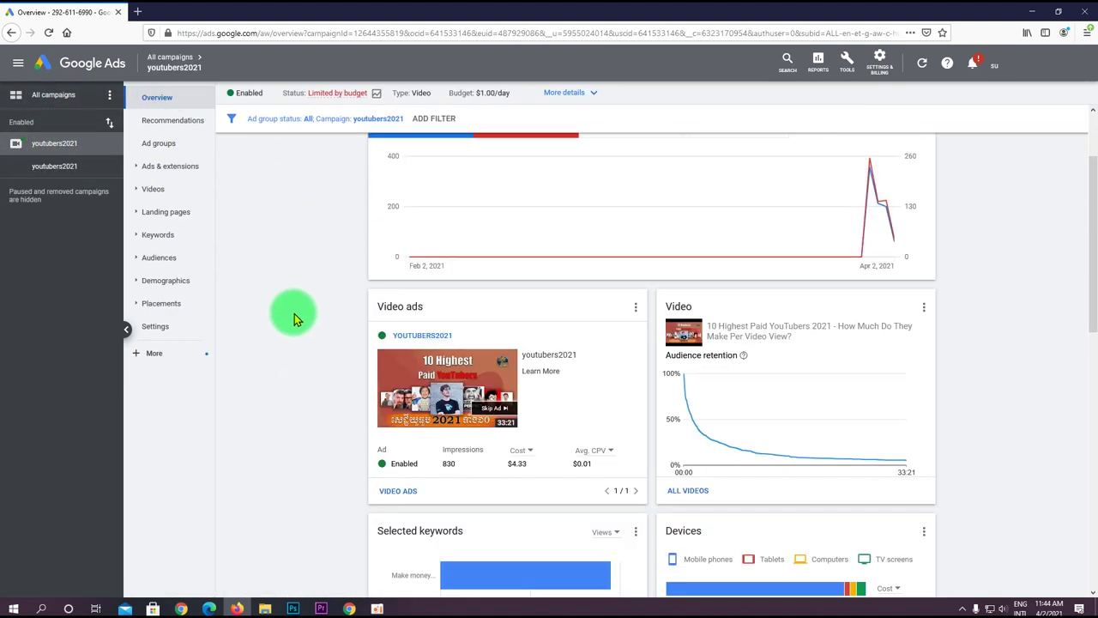
pyautogui.scroll(-3, 291, 323)
pyautogui.scroll(-4, 284, 337)
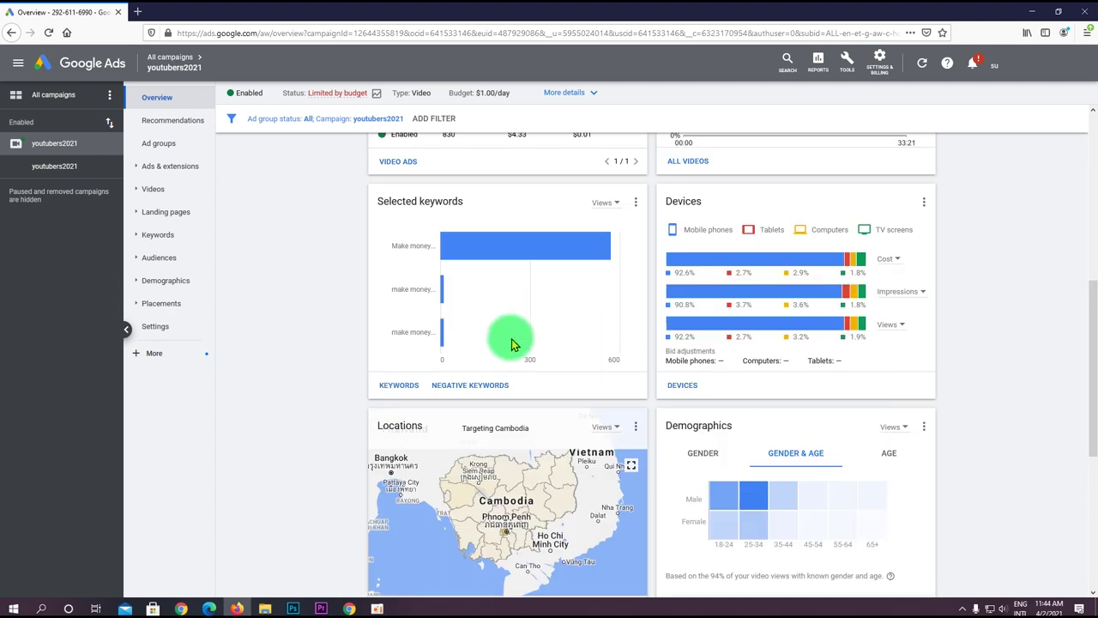
pyautogui.scroll(8, 983, 370)
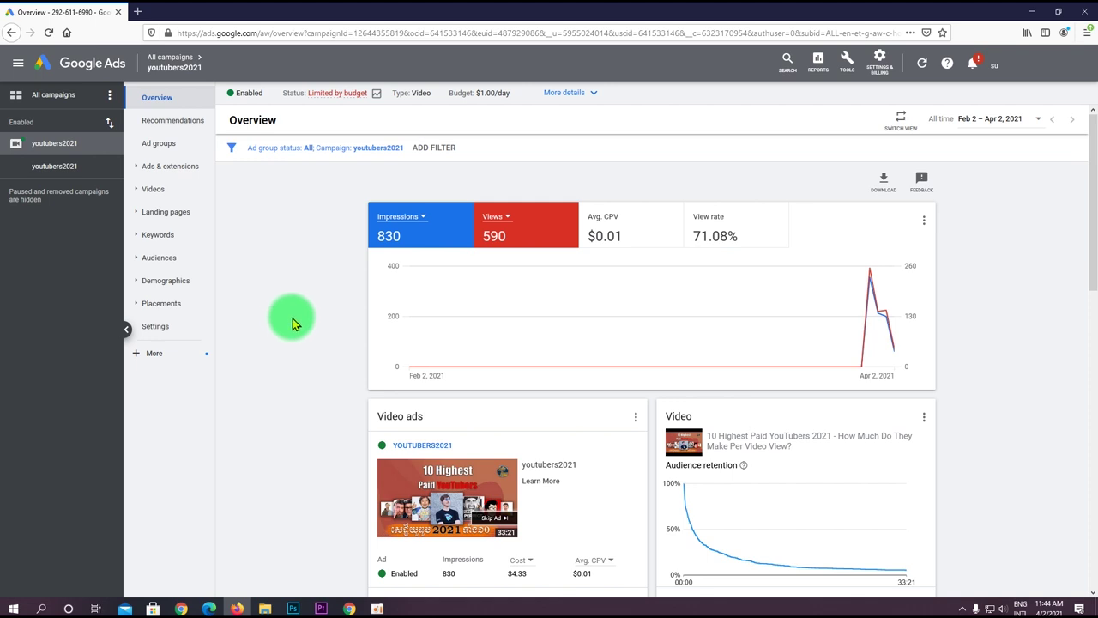
# Look at the list of all campaigns and return to the account overview.
pyautogui.click(72, 96)
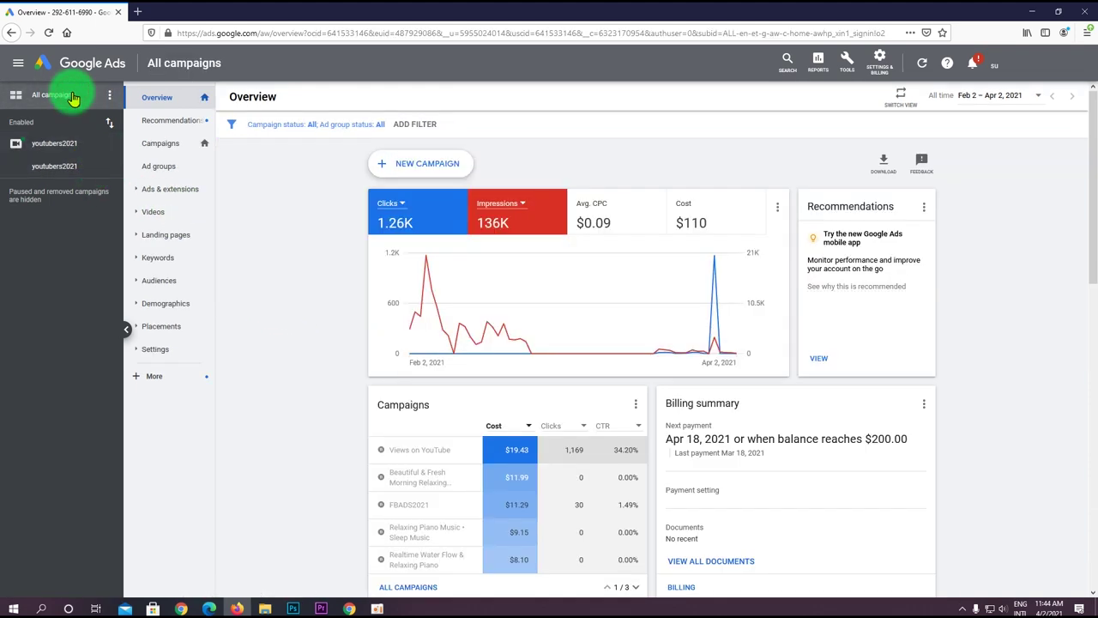
pyautogui.click(193, 143)
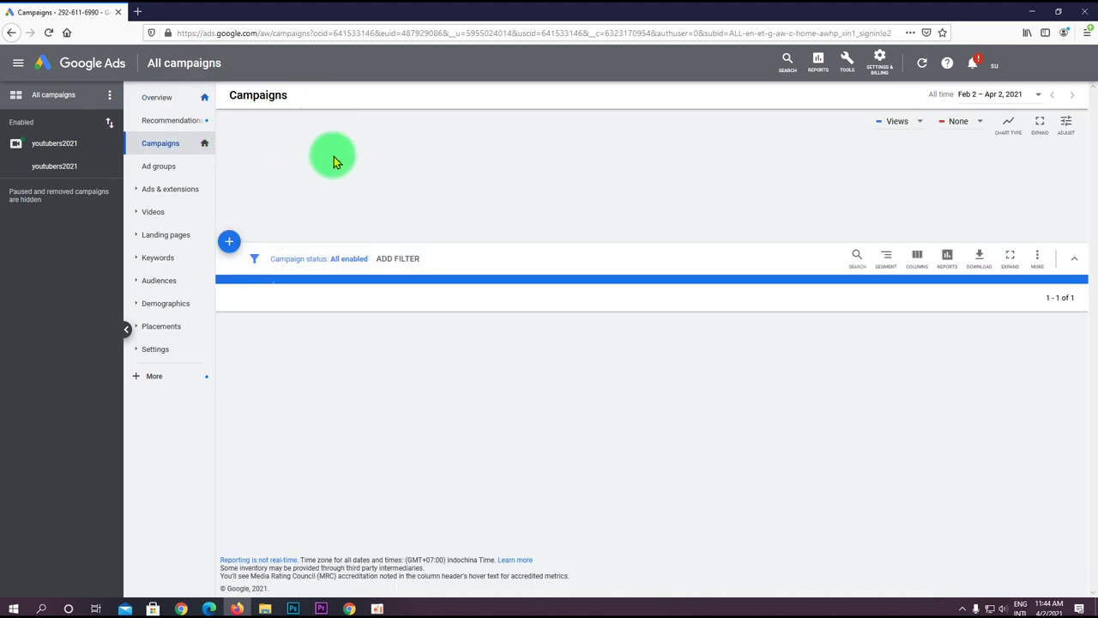
pyautogui.hotkey('alt', 'Left')
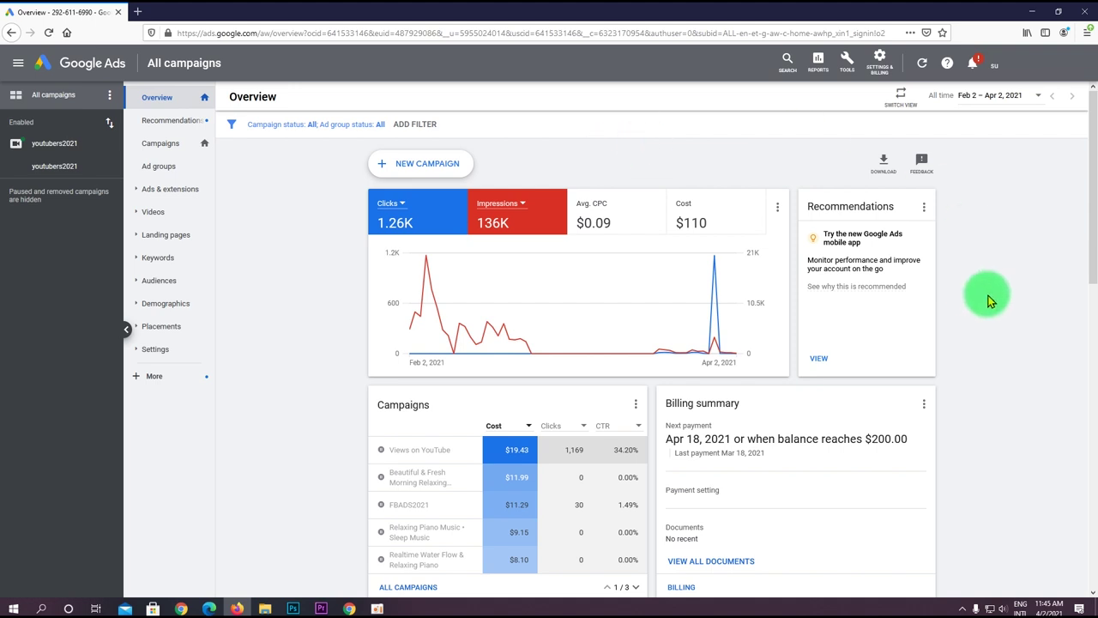
# Start a new campaign with the option to create it without a goal's guidance.
pyautogui.click(413, 165)
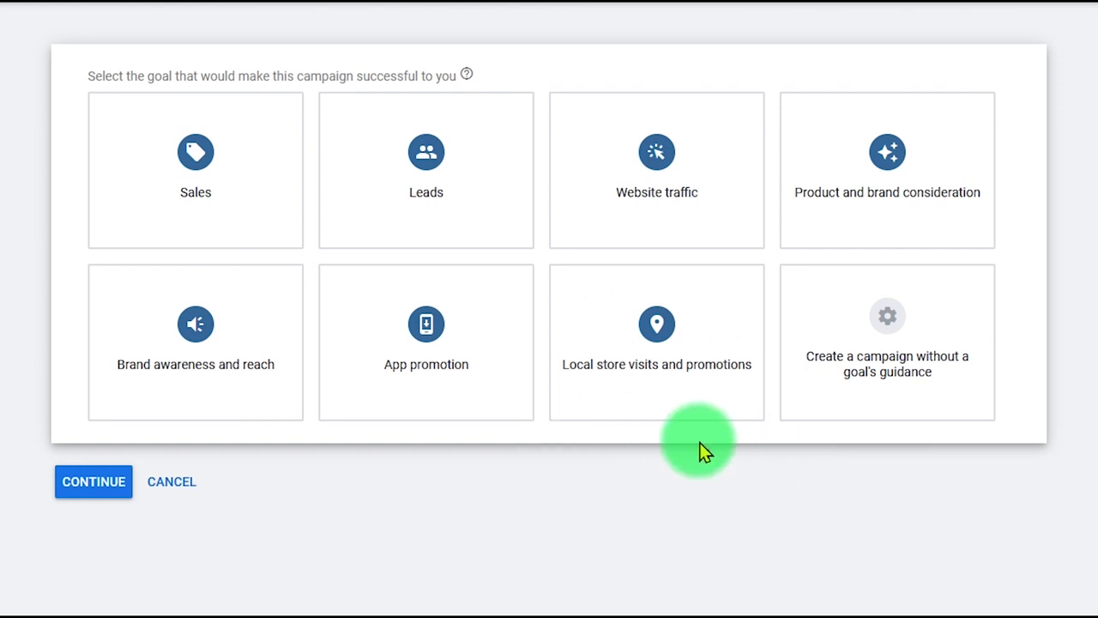
pyautogui.moveTo(656, 420)
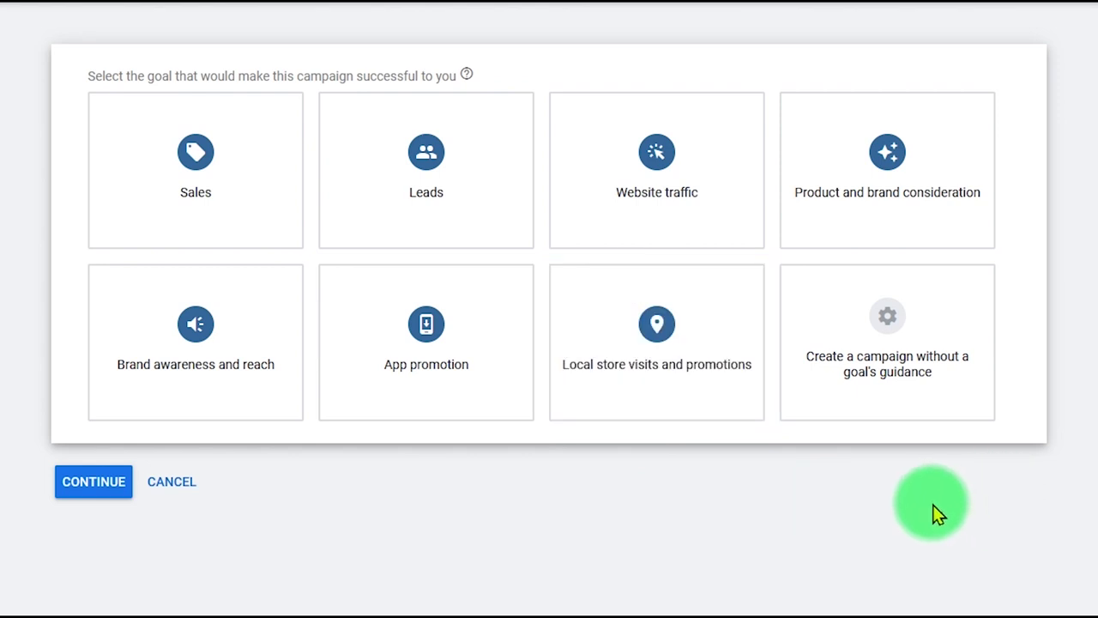
pyautogui.moveTo(866, 327)
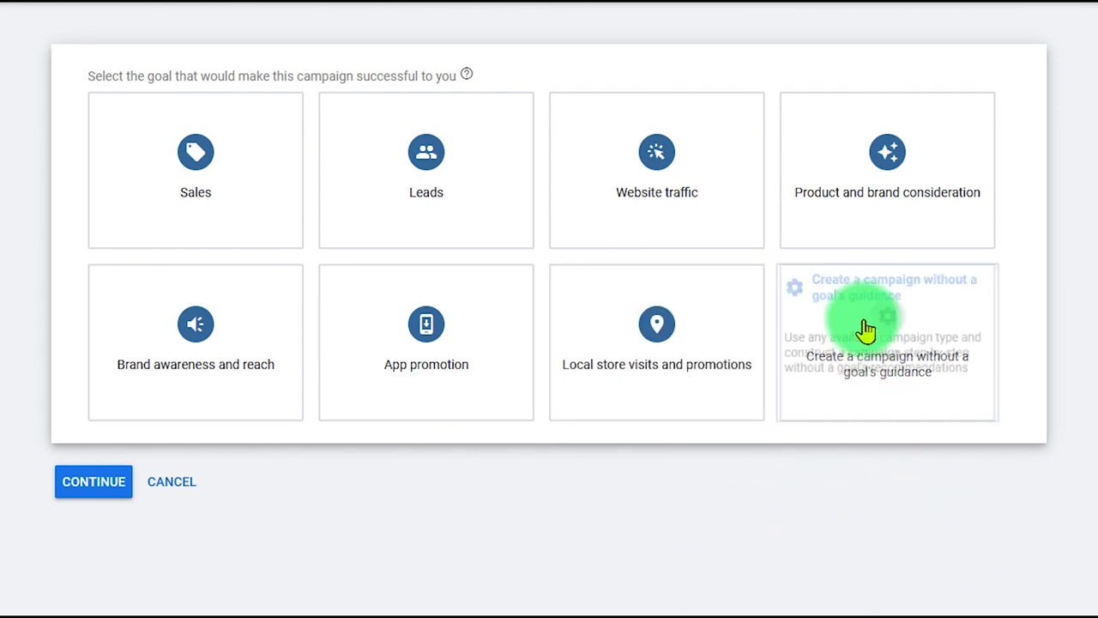
pyautogui.moveTo(866, 397)
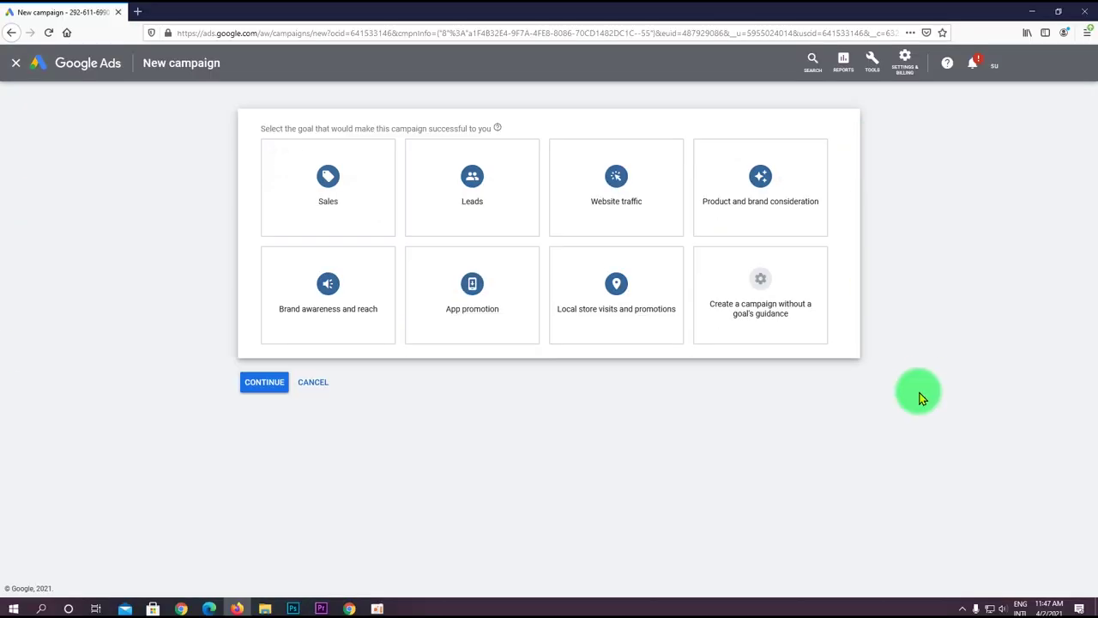
pyautogui.moveTo(906, 381)
pyautogui.click(760, 308)
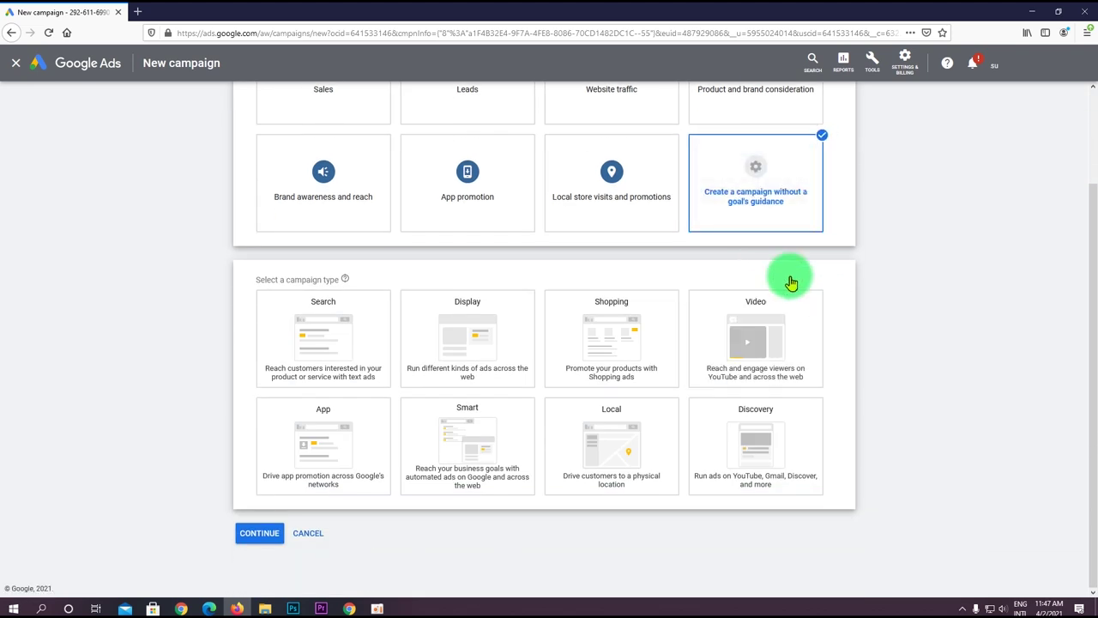
# Choose the Video campaign type with the Custom video campaign subtype and continue to its settings.
pyautogui.scroll(1, 569, 238)
pyautogui.scroll(-1, 858, 300)
pyautogui.scroll(-1, 991, 427)
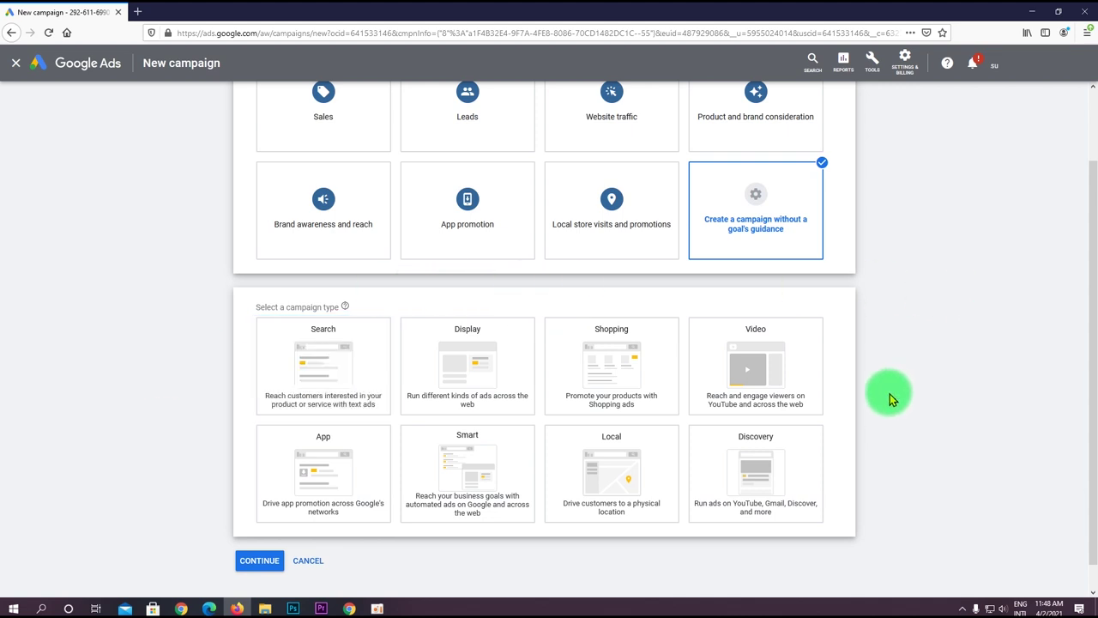
pyautogui.click(776, 373)
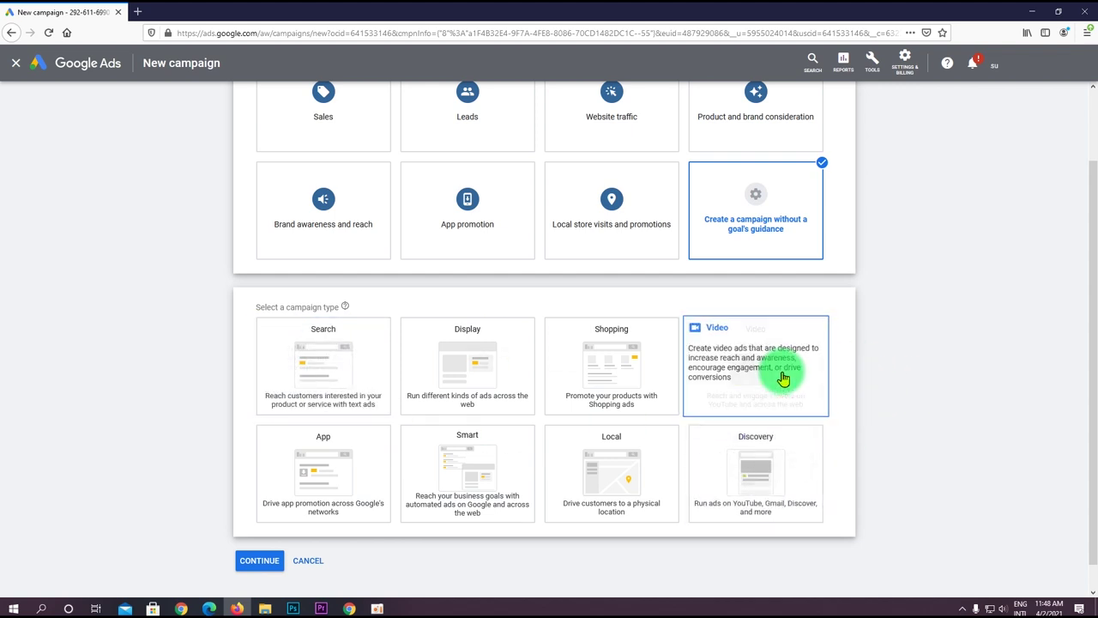
pyautogui.scroll(-5, 782, 369)
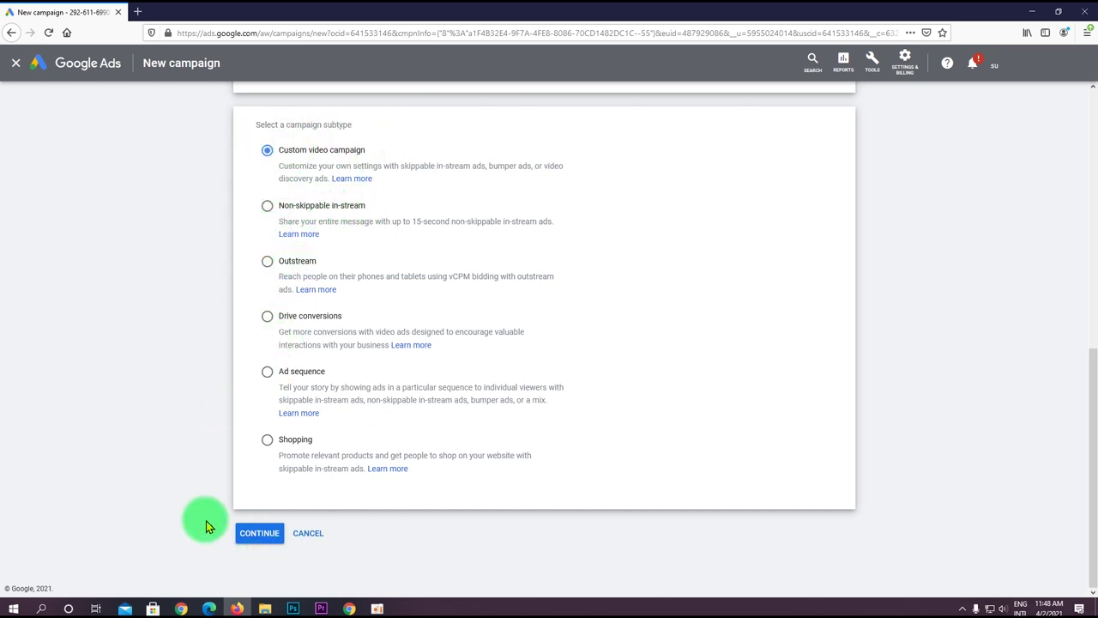
pyautogui.click(259, 534)
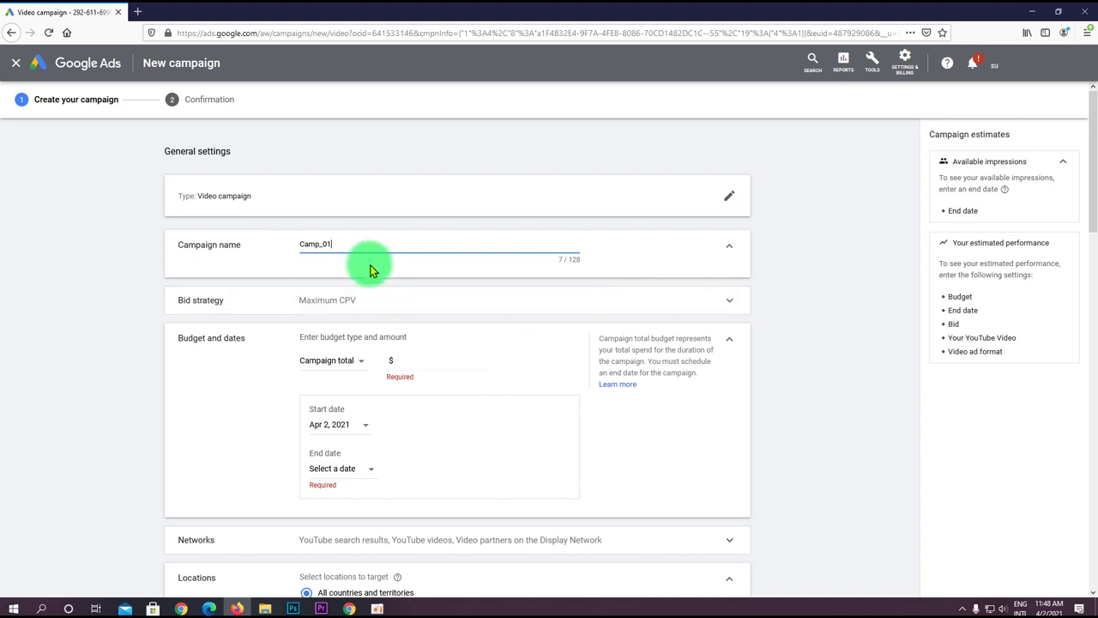
# Name the campaign Camp_01 and reuse the same name for the ad group.
pyautogui.moveTo(369, 249); pyautogui.dragTo(253, 249)
pyautogui.click(61, 314)
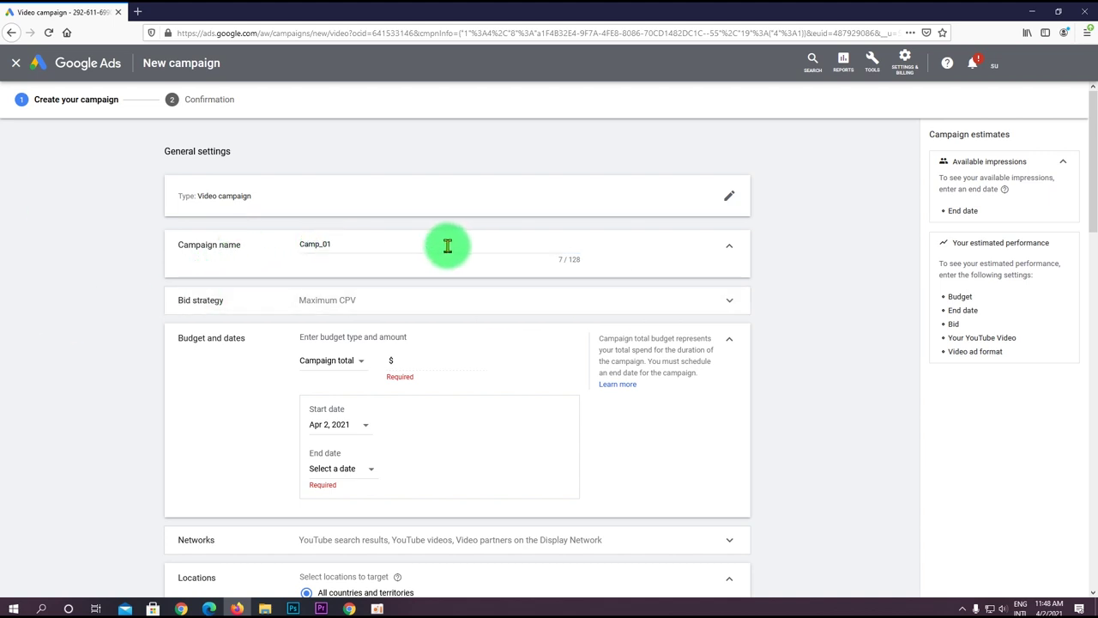
pyautogui.moveTo(350, 243); pyautogui.dragTo(212, 244)
pyautogui.hotkey('ctrl', 'c')
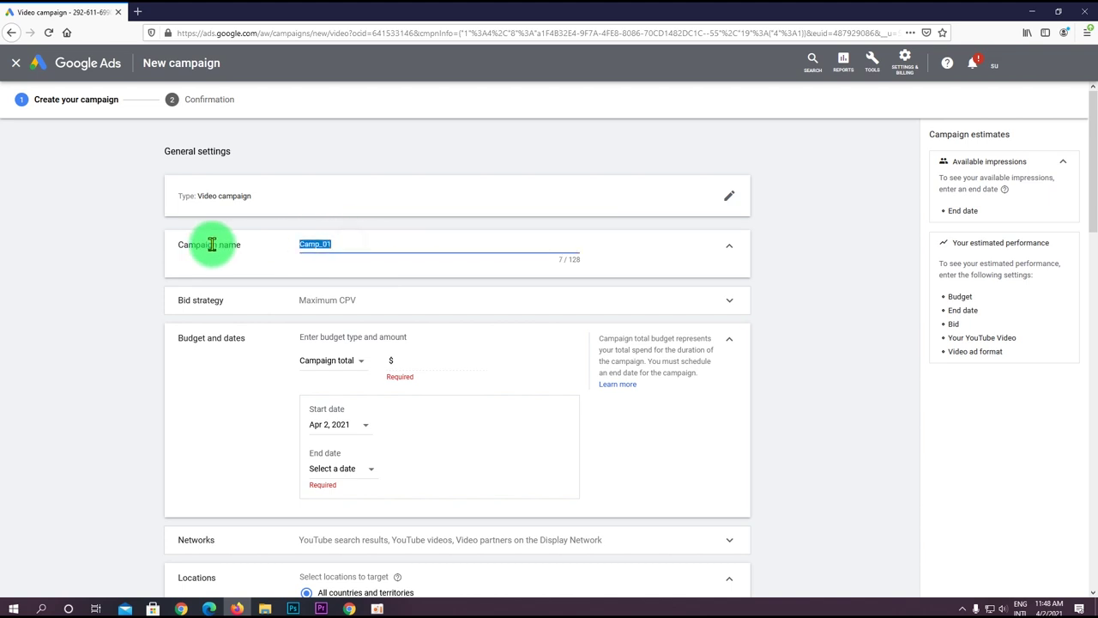
pyautogui.scroll(-6, 126, 356)
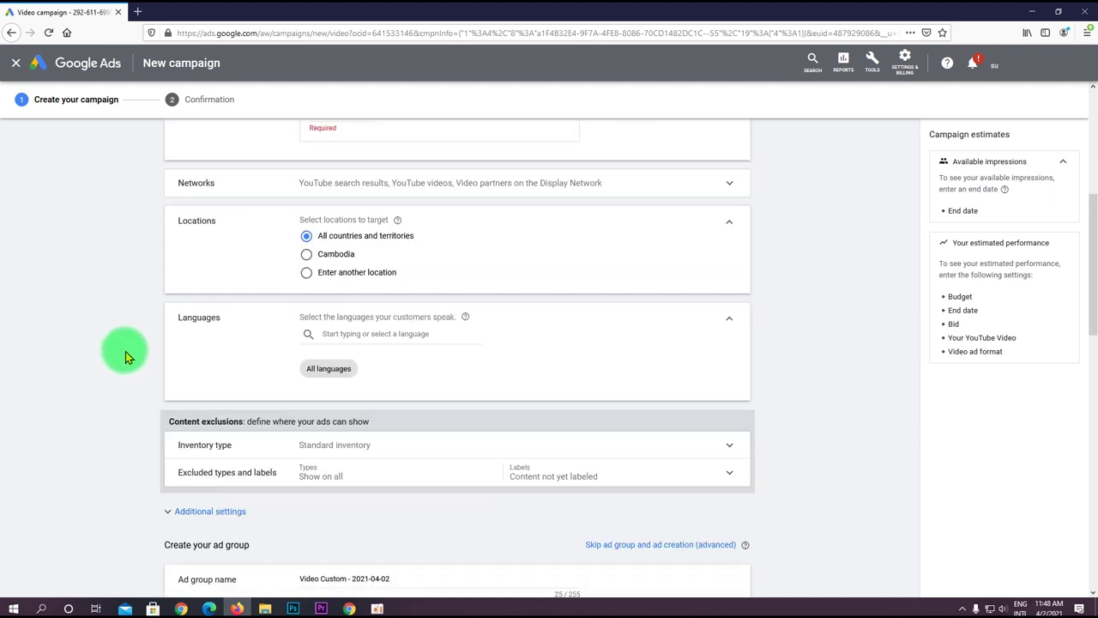
pyautogui.scroll(-1, 126, 356)
pyautogui.moveTo(307, 331); pyautogui.dragTo(402, 329)
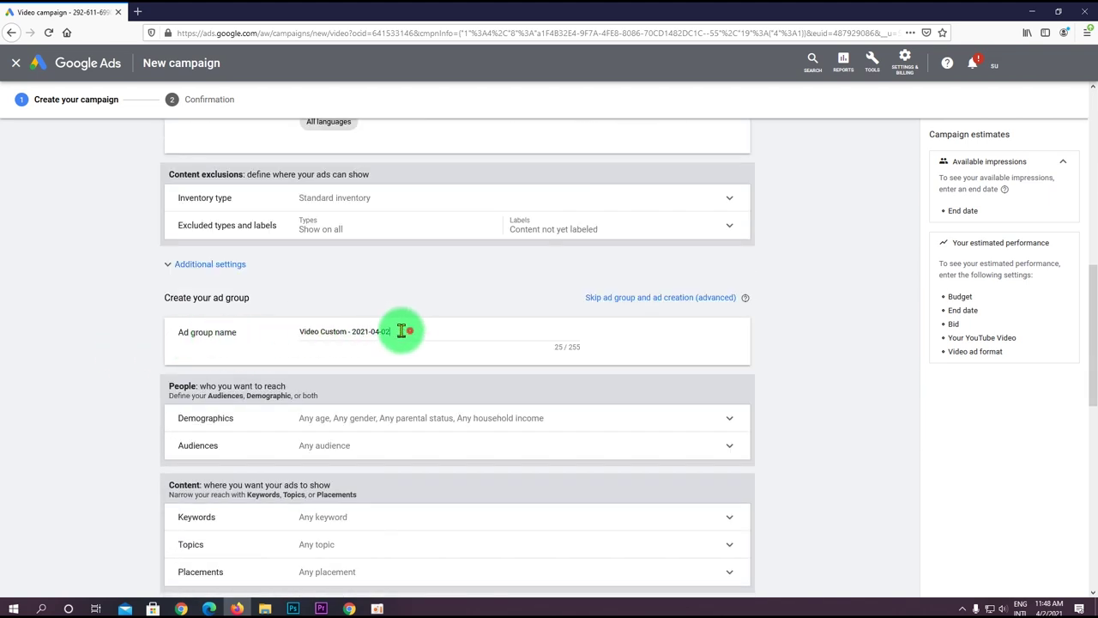
pyautogui.hotkey('ctrl', 'v')
# Switch the bid strategy to Target CPM to compare its description, and set it back to Maximum CPV.
pyautogui.scroll(-5, 82, 384)
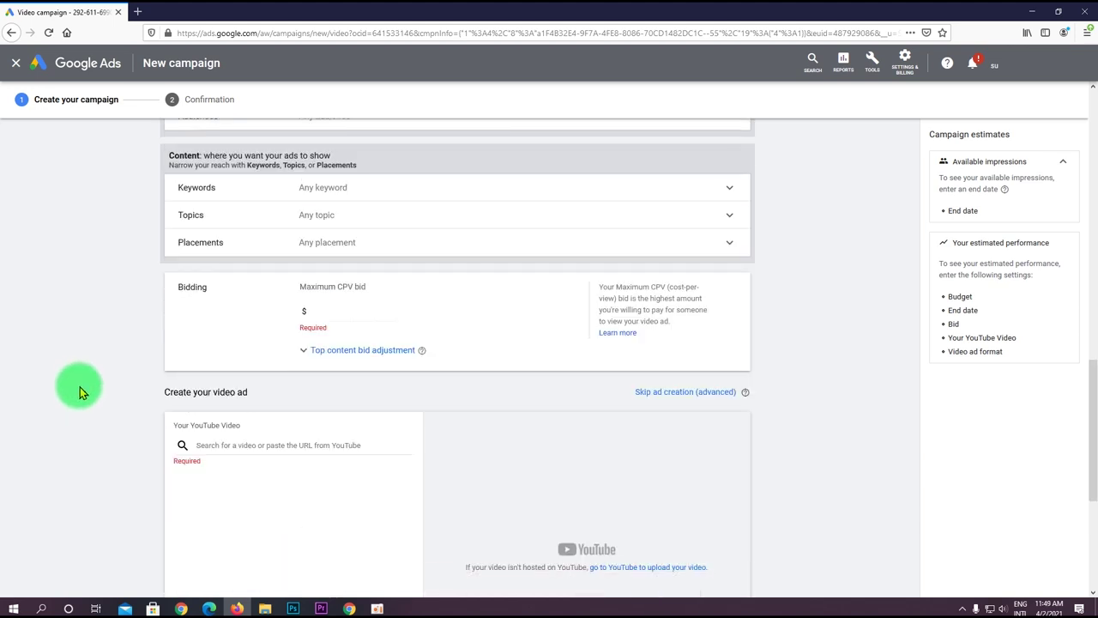
pyautogui.scroll(6, 142, 440)
pyautogui.scroll(8, 807, 417)
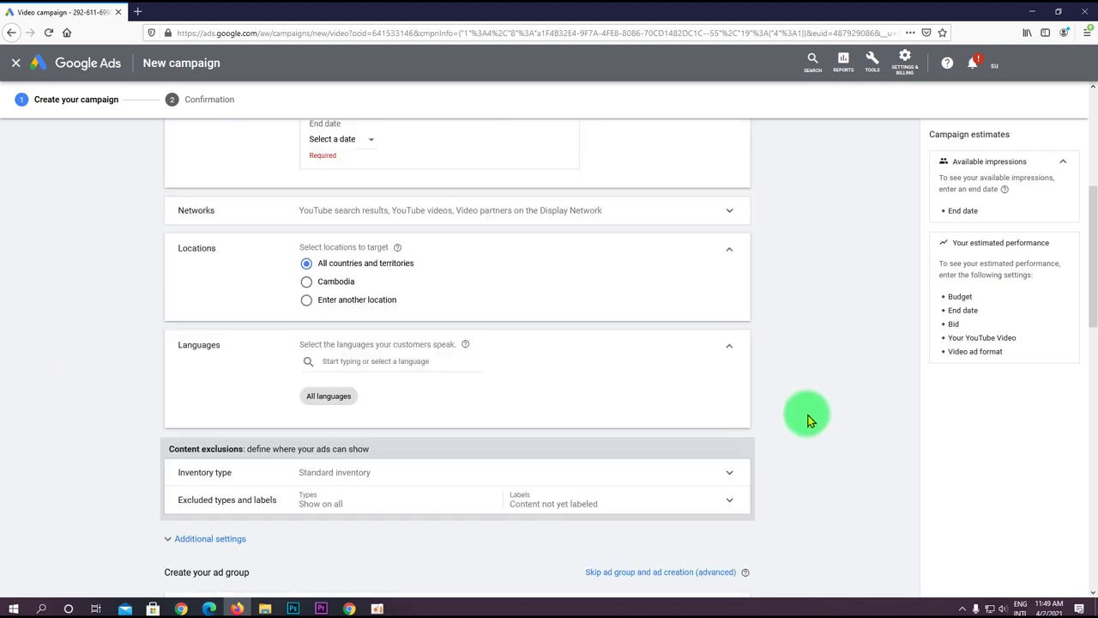
pyautogui.click(369, 246)
pyautogui.click(359, 259)
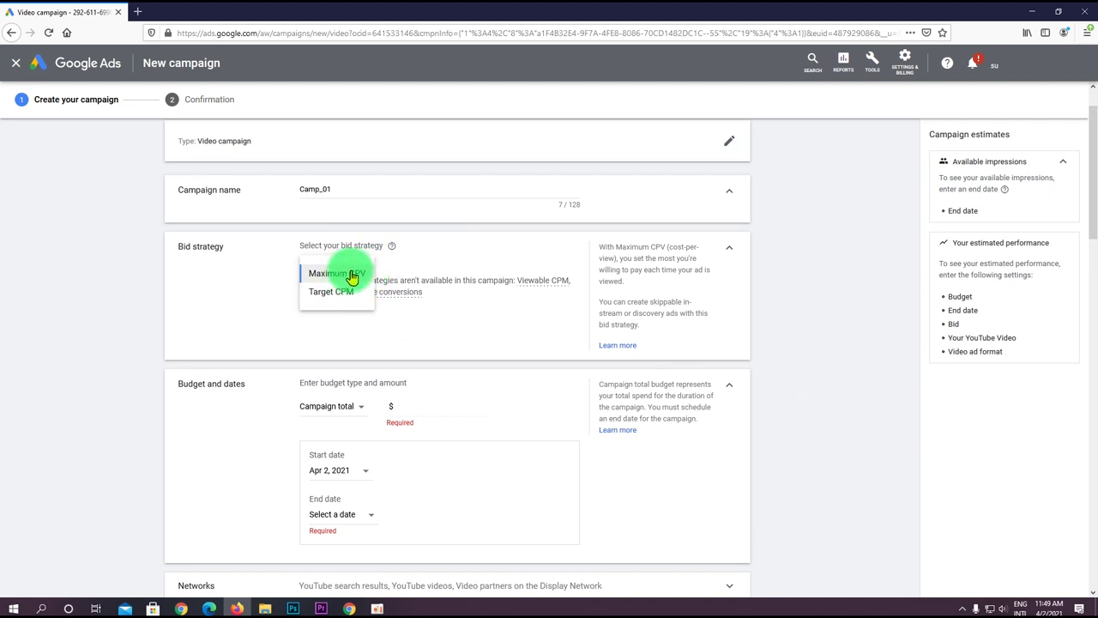
pyautogui.click(333, 293)
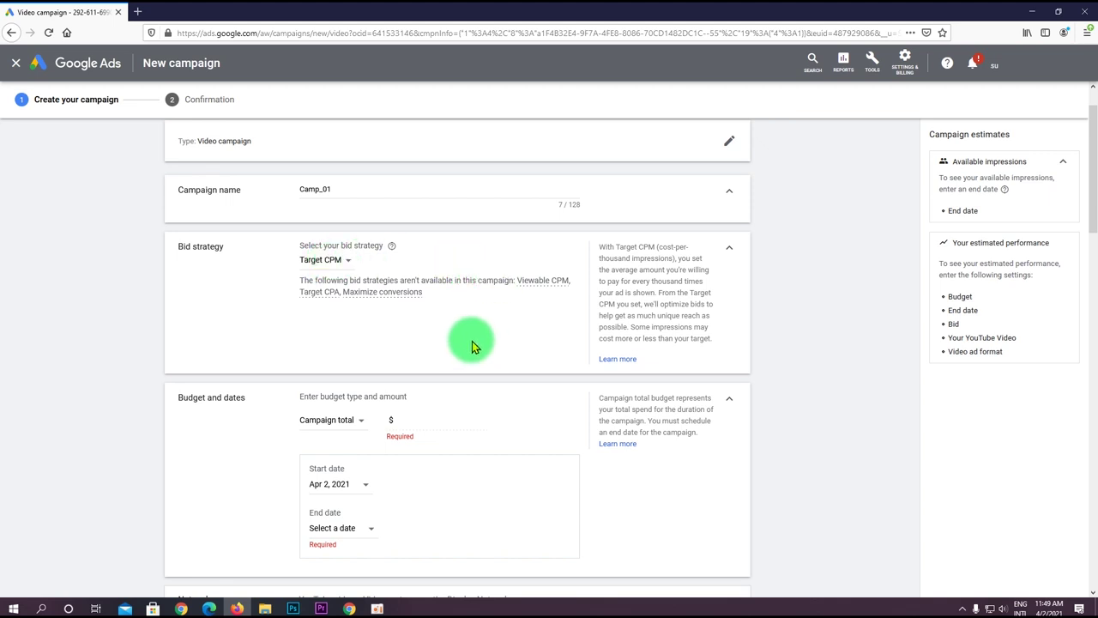
pyautogui.click(343, 257)
pyautogui.click(331, 273)
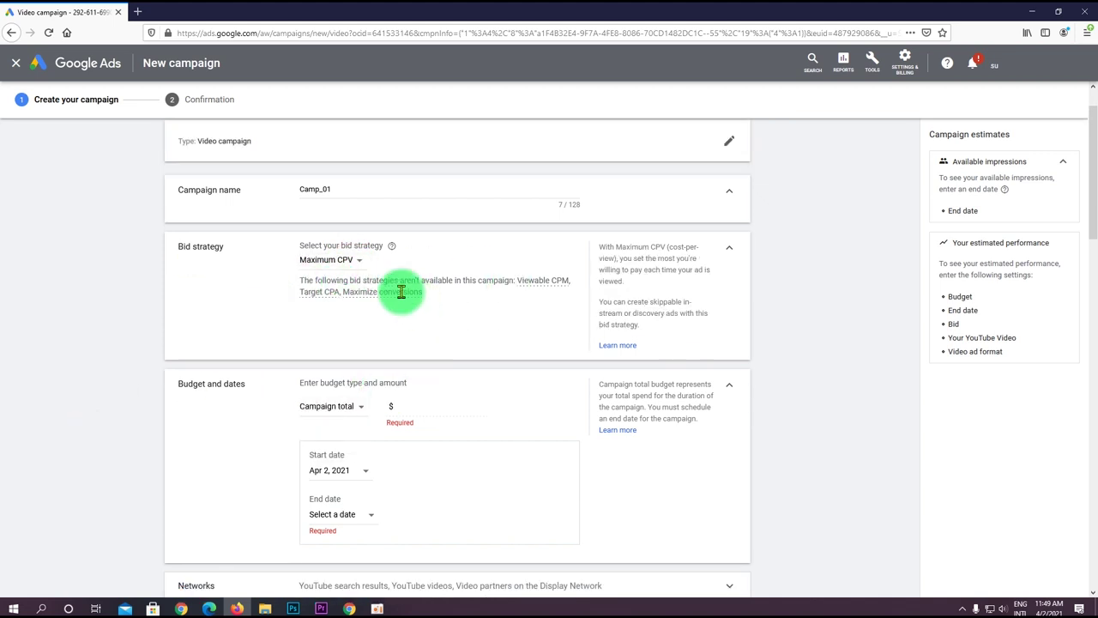
pyautogui.click(333, 260)
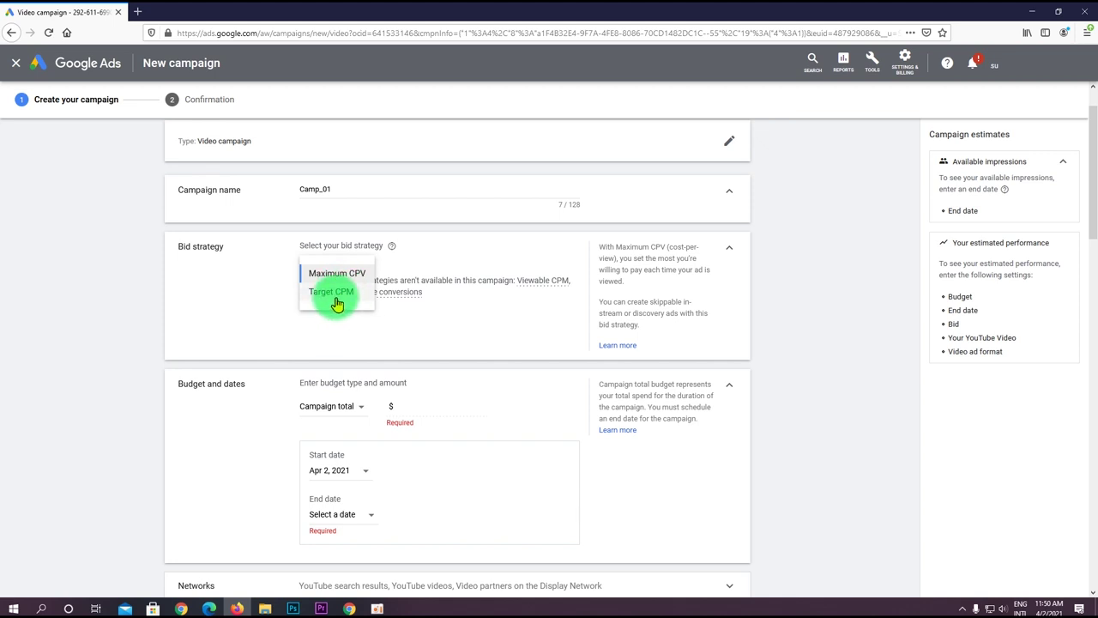
pyautogui.click(198, 322)
# Set the campaign budget to the Daily type with an amount of $1.00.
pyautogui.scroll(-2, 103, 361)
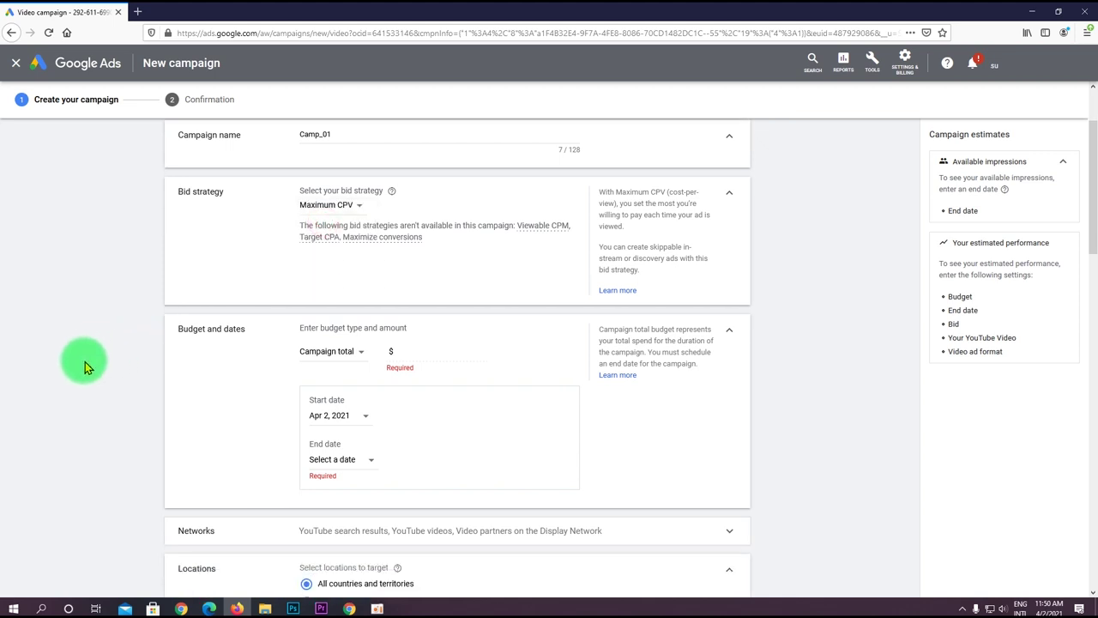
pyautogui.click(326, 299)
pyautogui.click(321, 296)
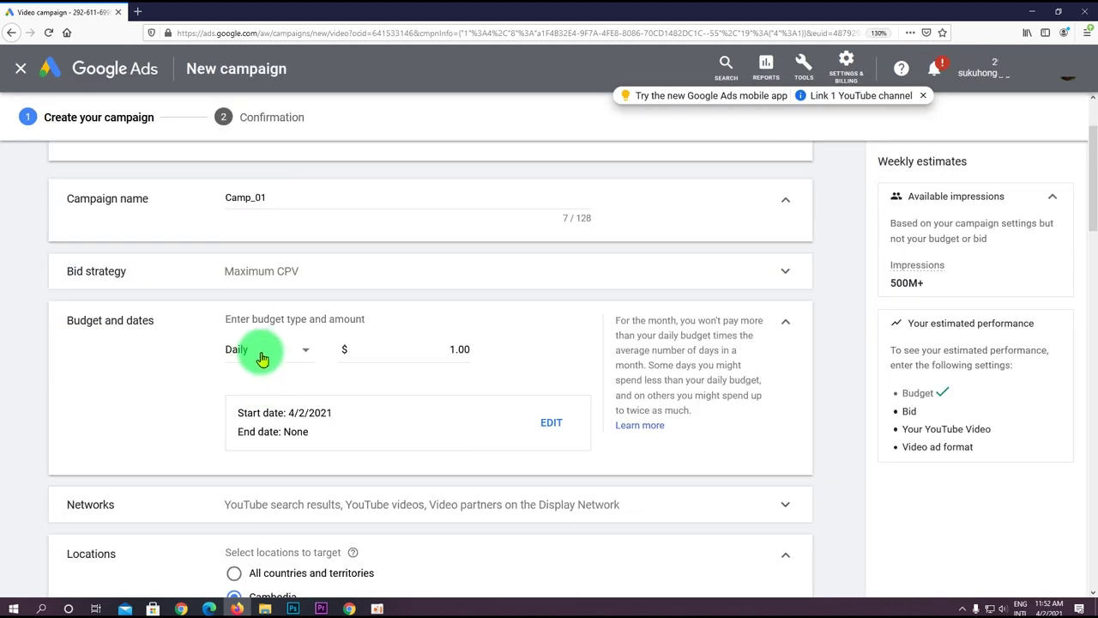
pyautogui.click(440, 350)
pyautogui.click(532, 356)
# Edit the campaign schedule and set its end date to Apr 6, 2021.
pyautogui.click(551, 422)
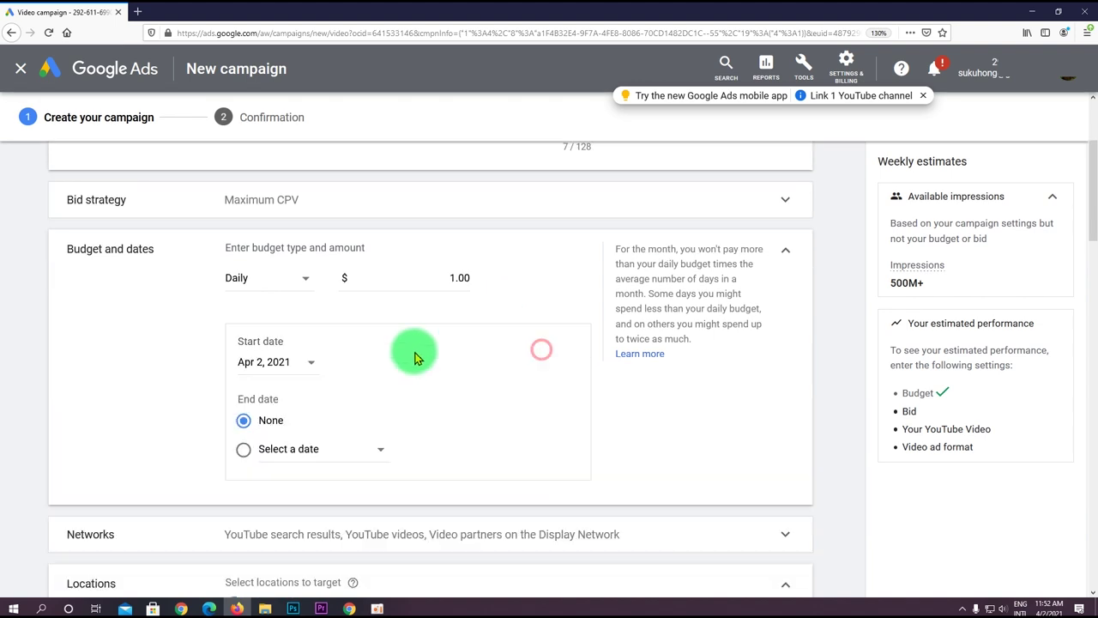
pyautogui.click(244, 449)
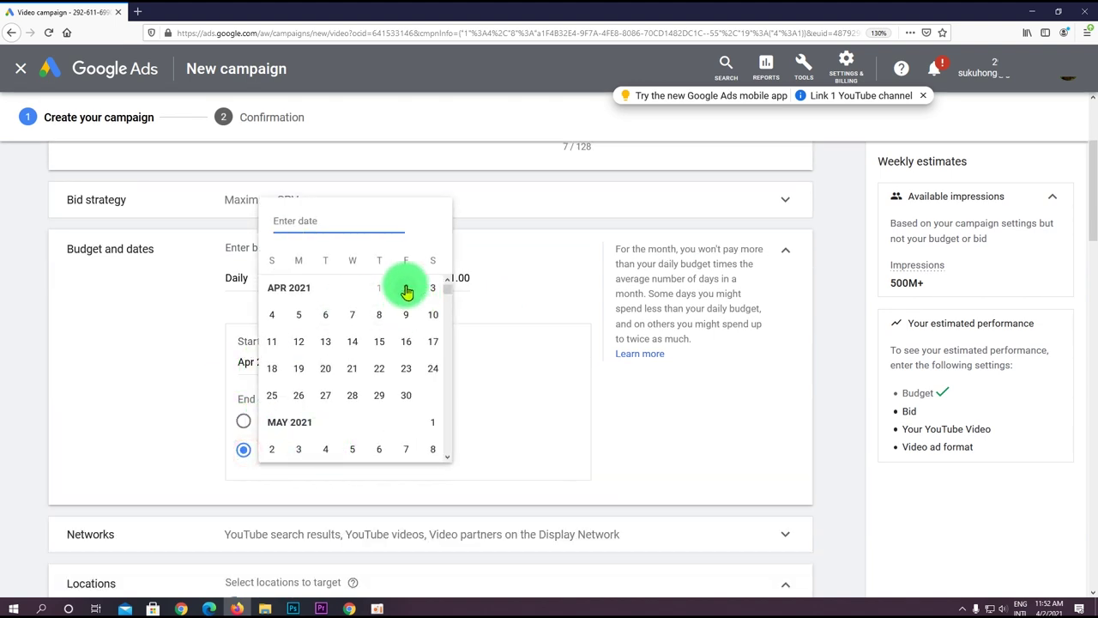
pyautogui.click(325, 315)
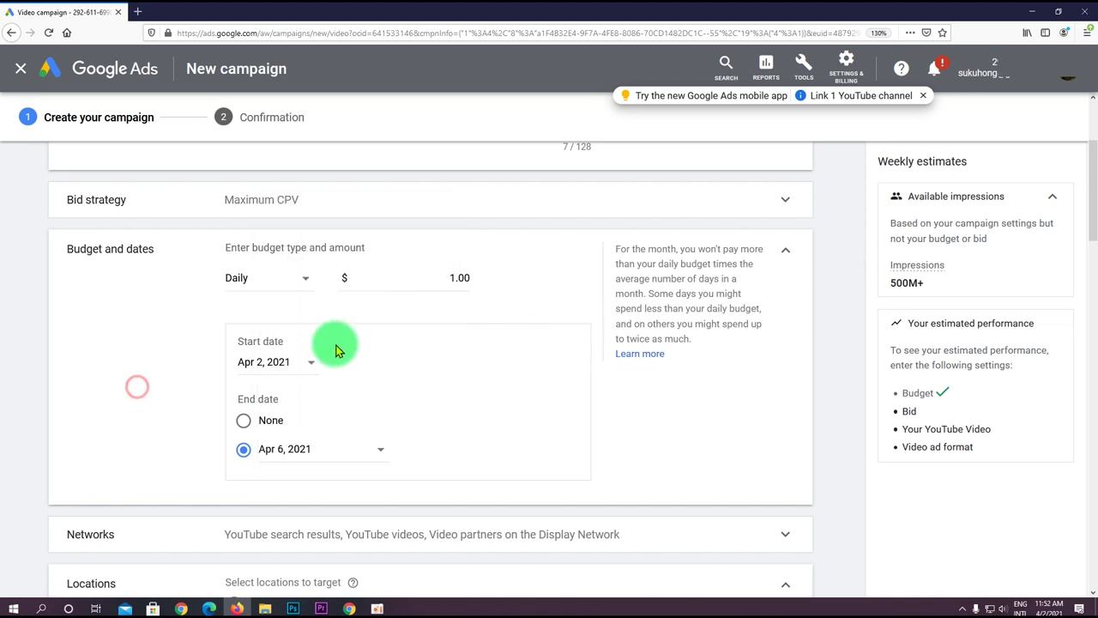
pyautogui.scroll(-1, 678, 404)
pyautogui.scroll(4, 635, 390)
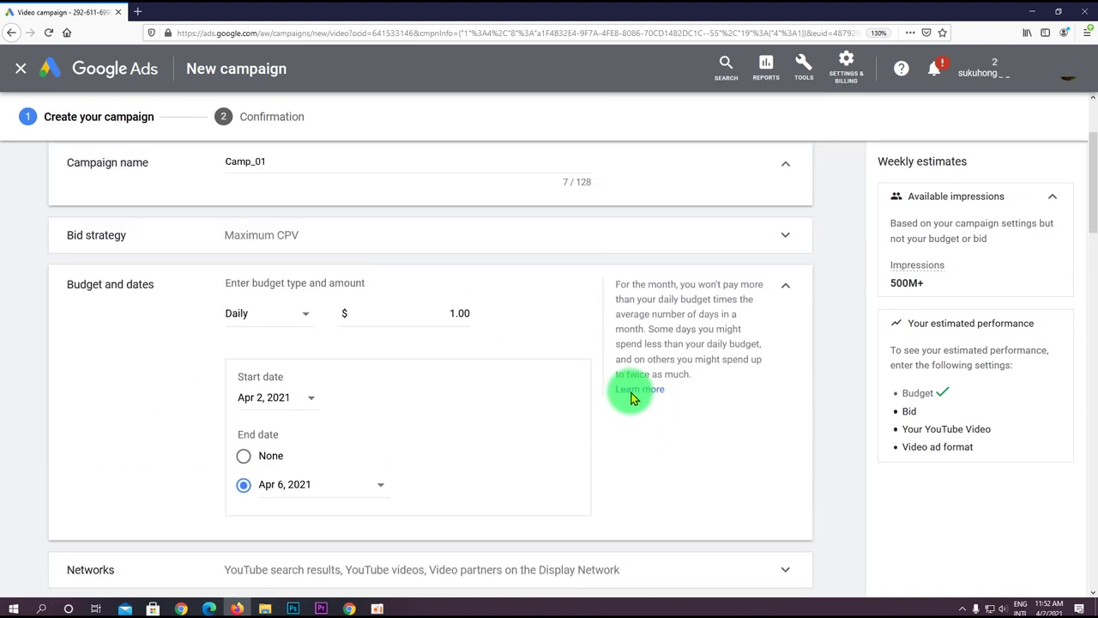
pyautogui.scroll(-7, 549, 455)
pyautogui.scroll(4, 849, 413)
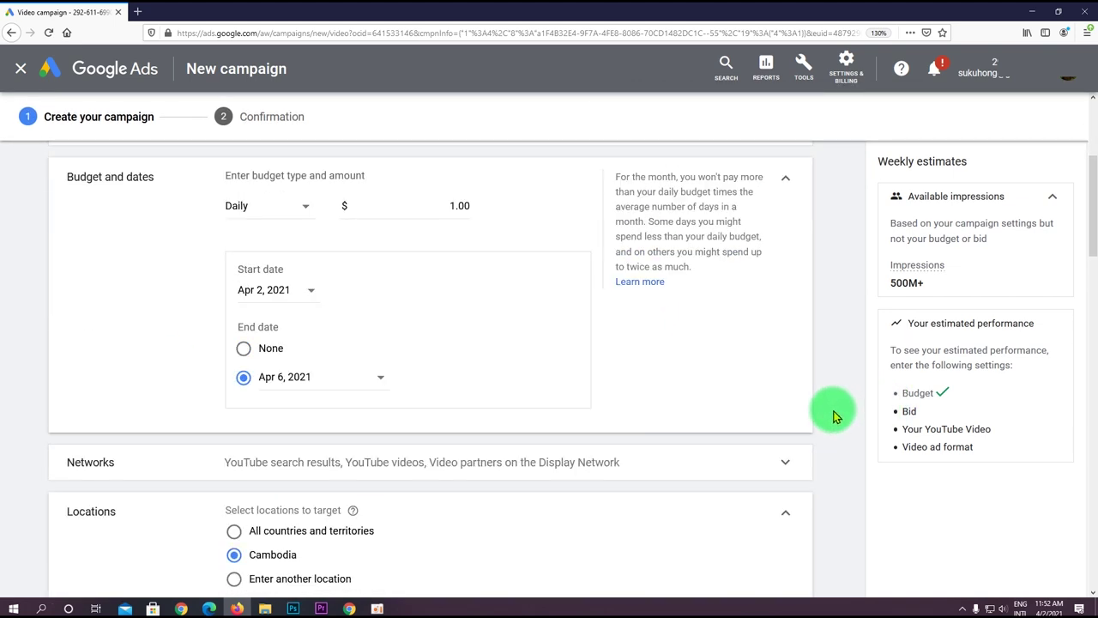
# Search the campaign's customer languages for khmer and clear the search text.
pyautogui.scroll(-3, 608, 426)
pyautogui.scroll(-5, 600, 426)
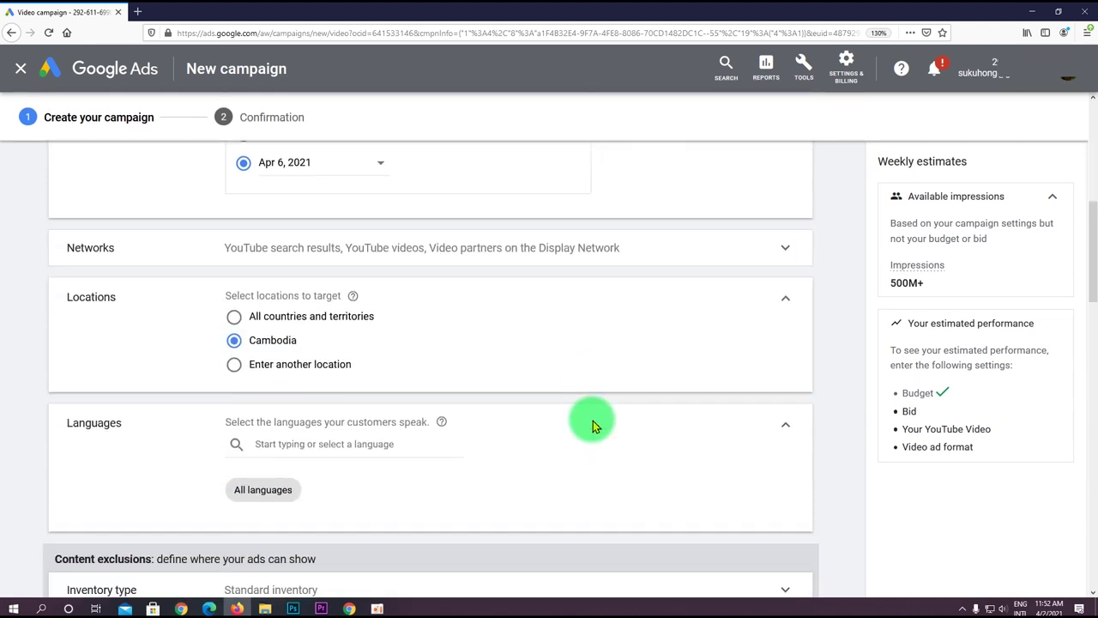
pyautogui.scroll(-3, 590, 426)
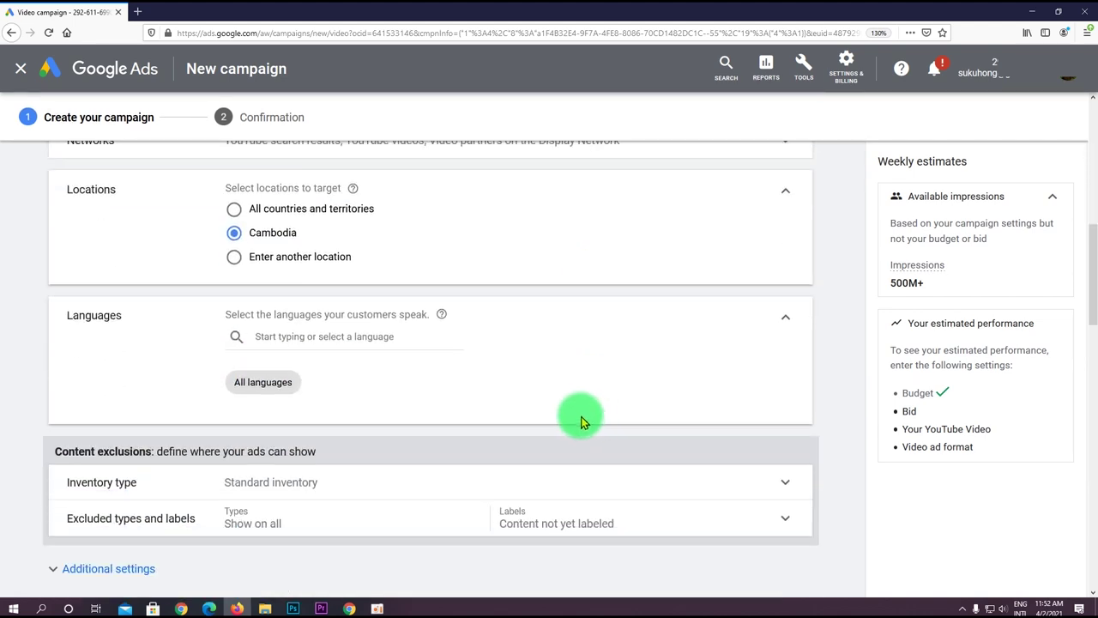
pyautogui.scroll(8, 580, 417)
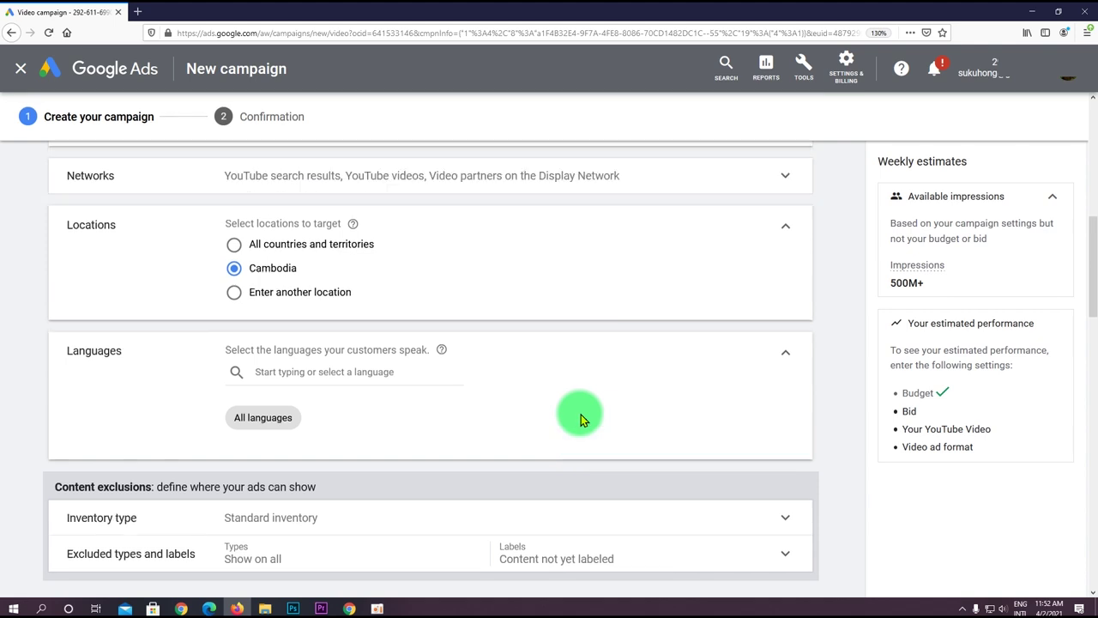
pyautogui.scroll(-4, 581, 419)
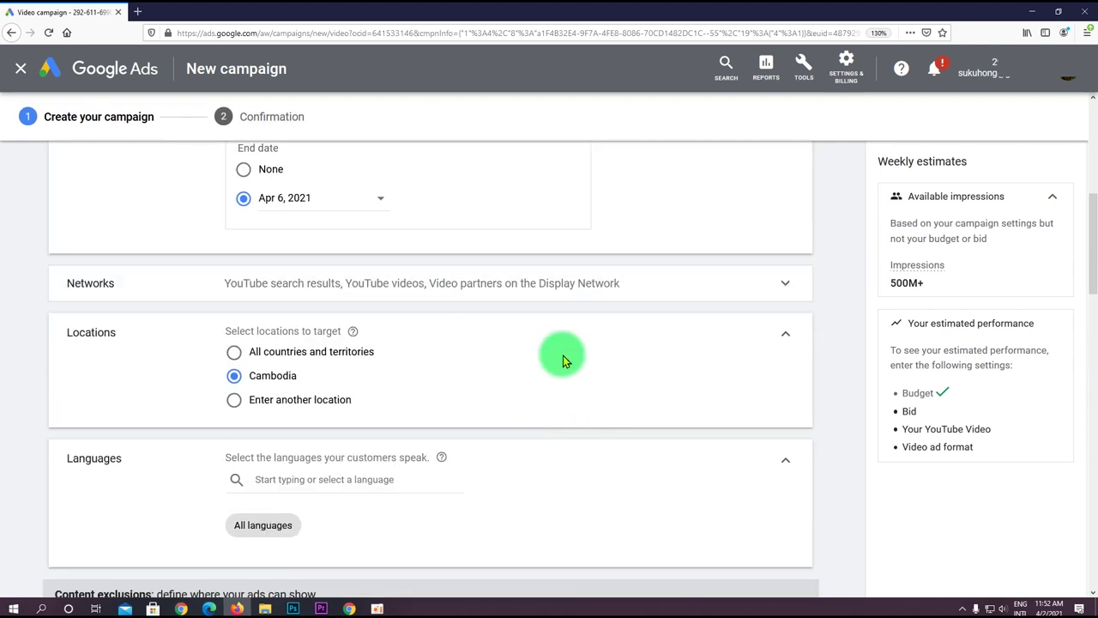
pyautogui.scroll(-4, 558, 364)
pyautogui.click(404, 337)
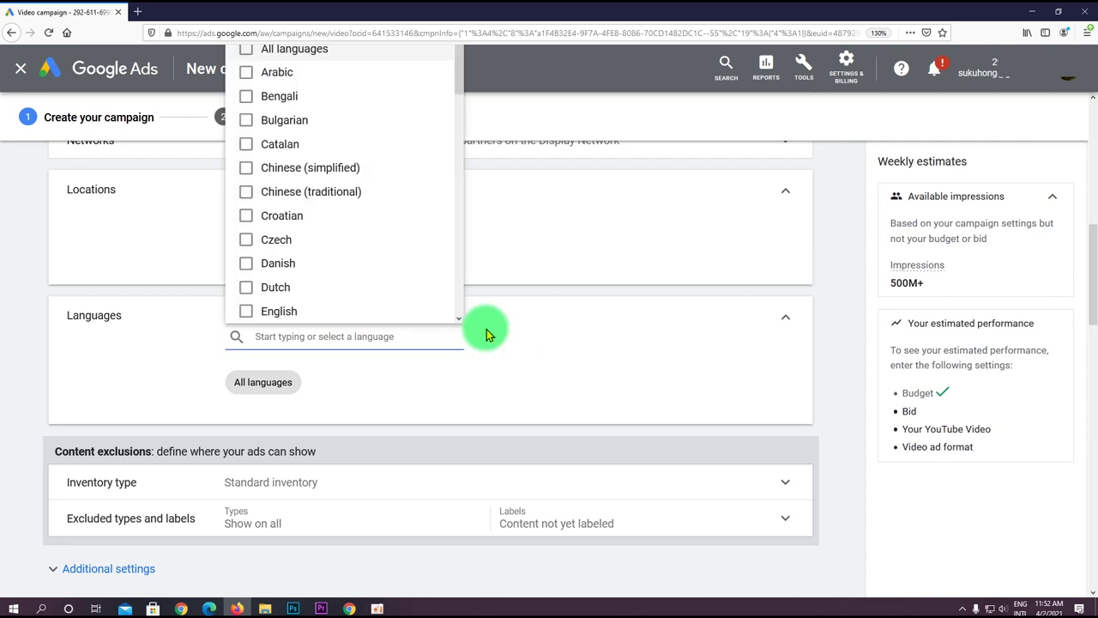
pyautogui.write('khmer')
pyautogui.press('BackSpace')
pyautogui.press('BackSpace')
pyautogui.press('BackSpace')
pyautogui.press('BackSpace')
pyautogui.press('BackSpace')
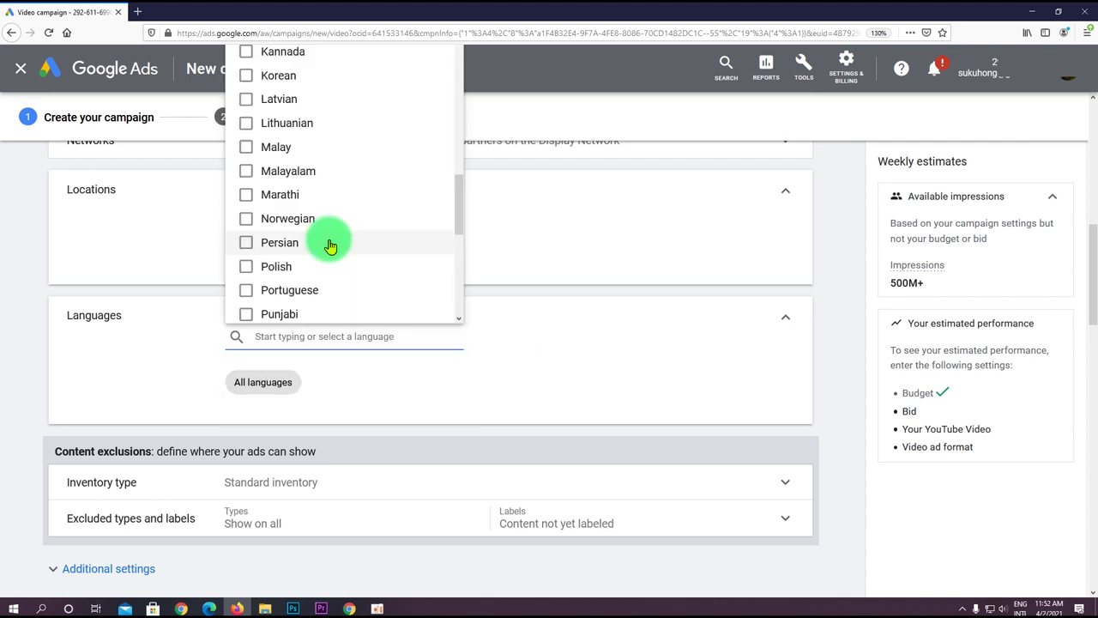
# Browse the full list of customer languages through Vietnamese, close it without choosing one, and dismiss the pop-up.
pyautogui.scroll(-3, 326, 257)
pyautogui.scroll(-2, 343, 223)
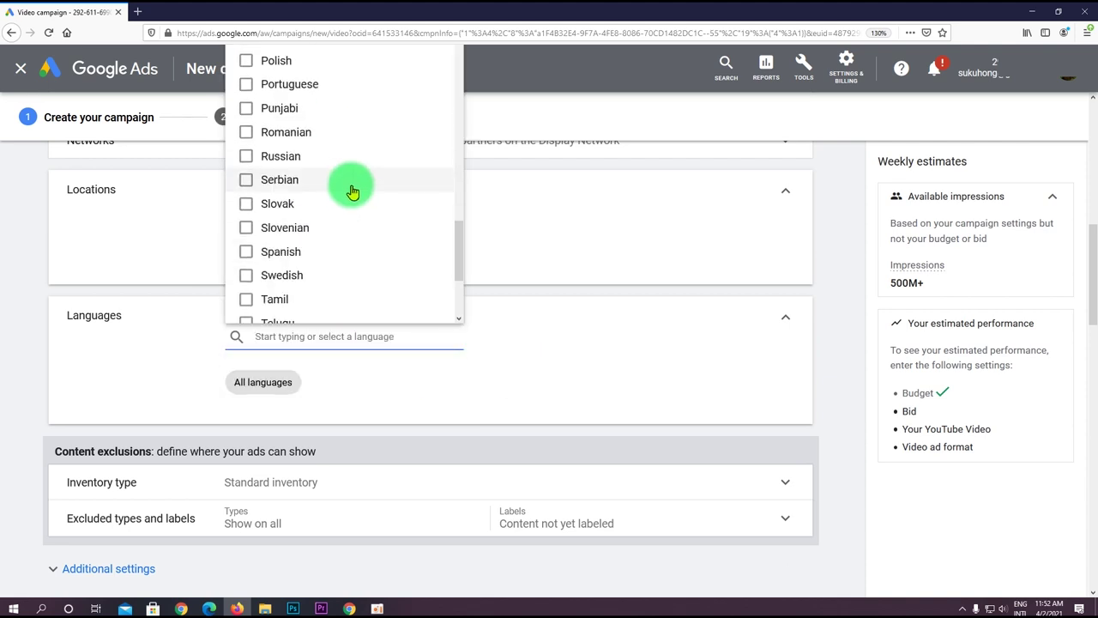
pyautogui.scroll(-3, 345, 171)
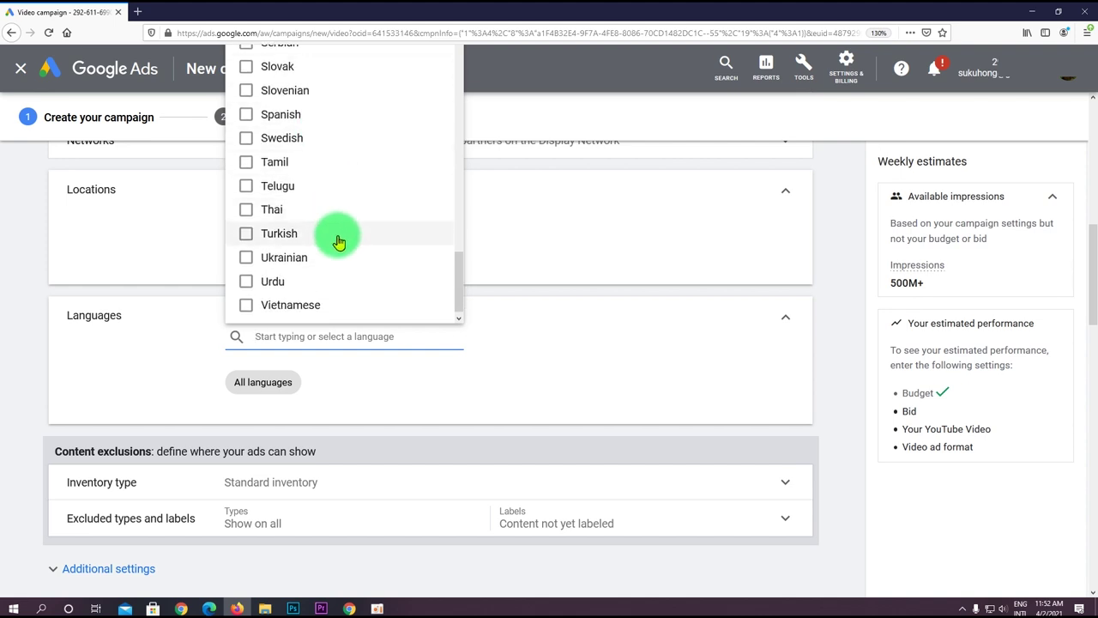
pyautogui.scroll(20, 337, 240)
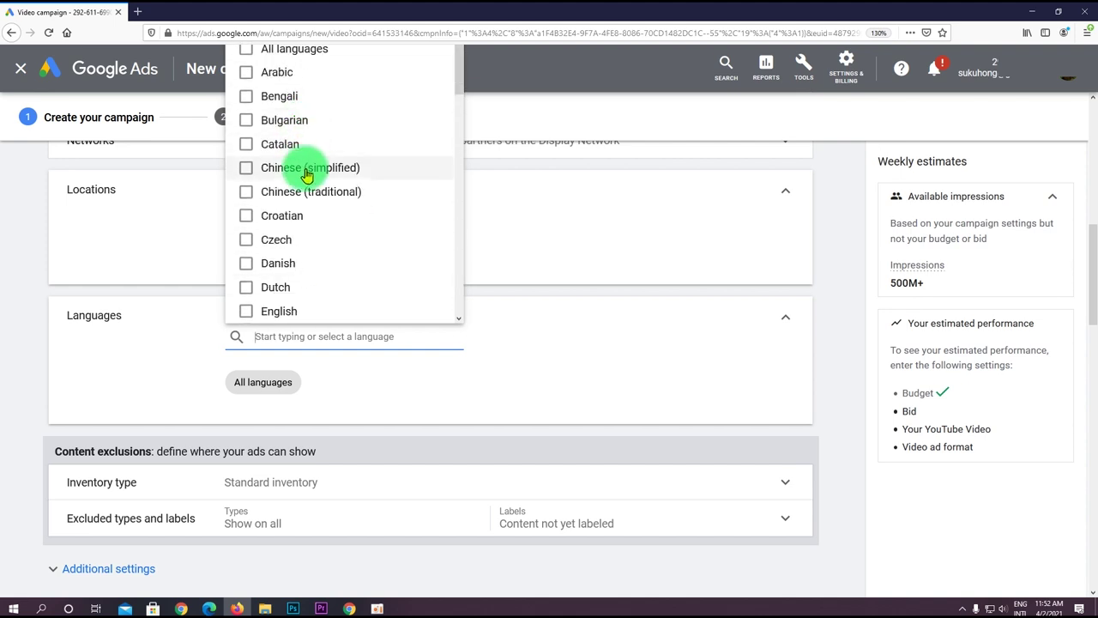
pyautogui.scroll(-5, 314, 242)
pyautogui.click(846, 309)
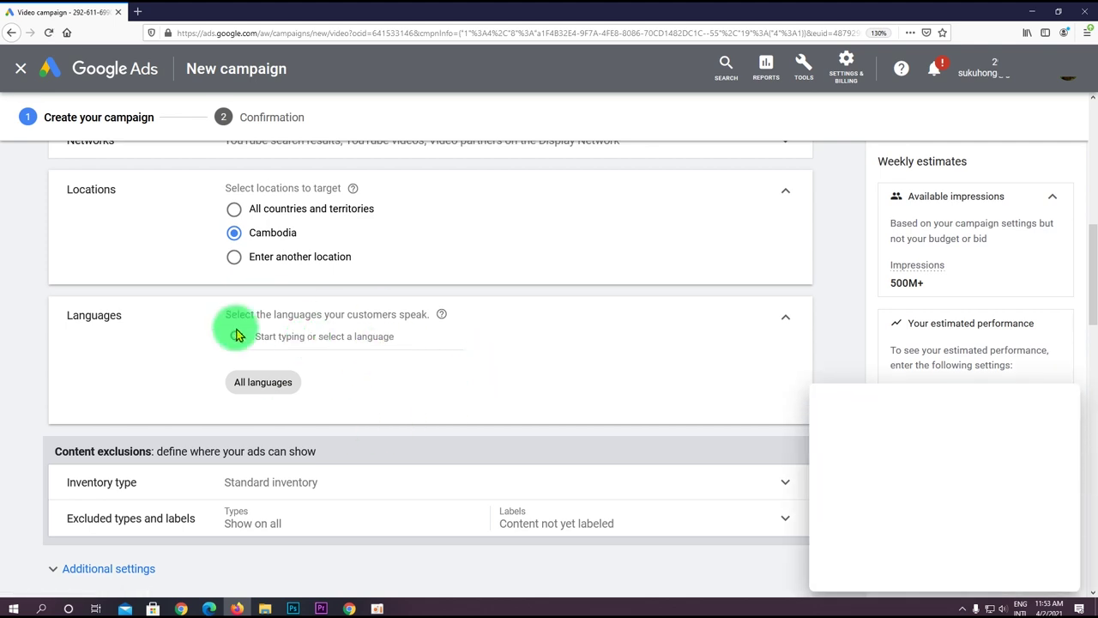
pyautogui.click(1059, 405)
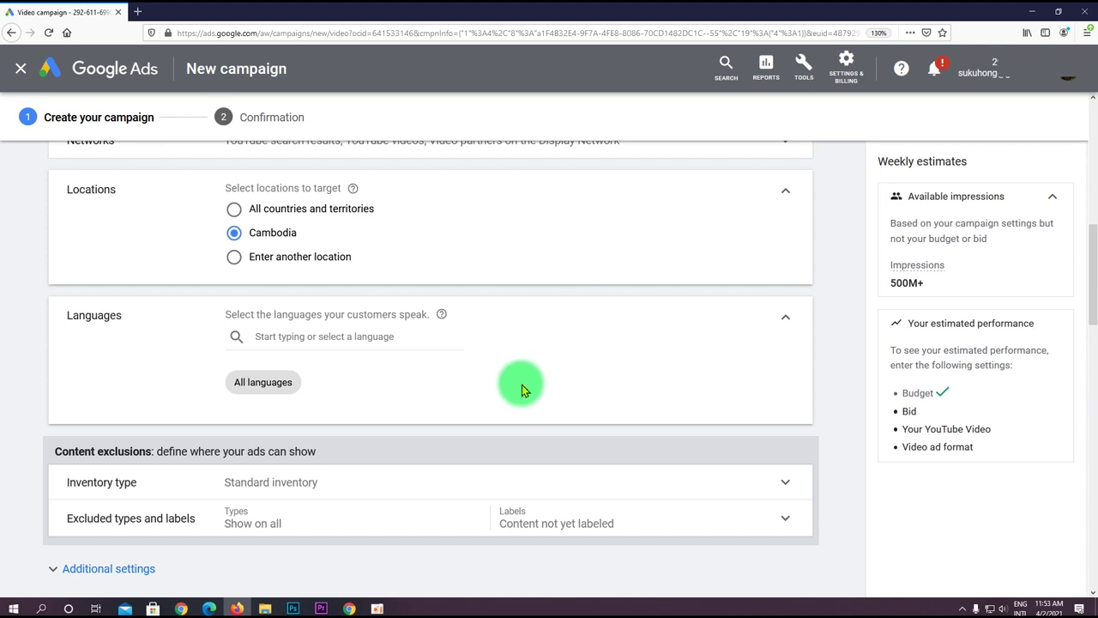
# Switch the campaign's location targeting from Cambodia to entering another location.
pyautogui.scroll(-1, 412, 375)
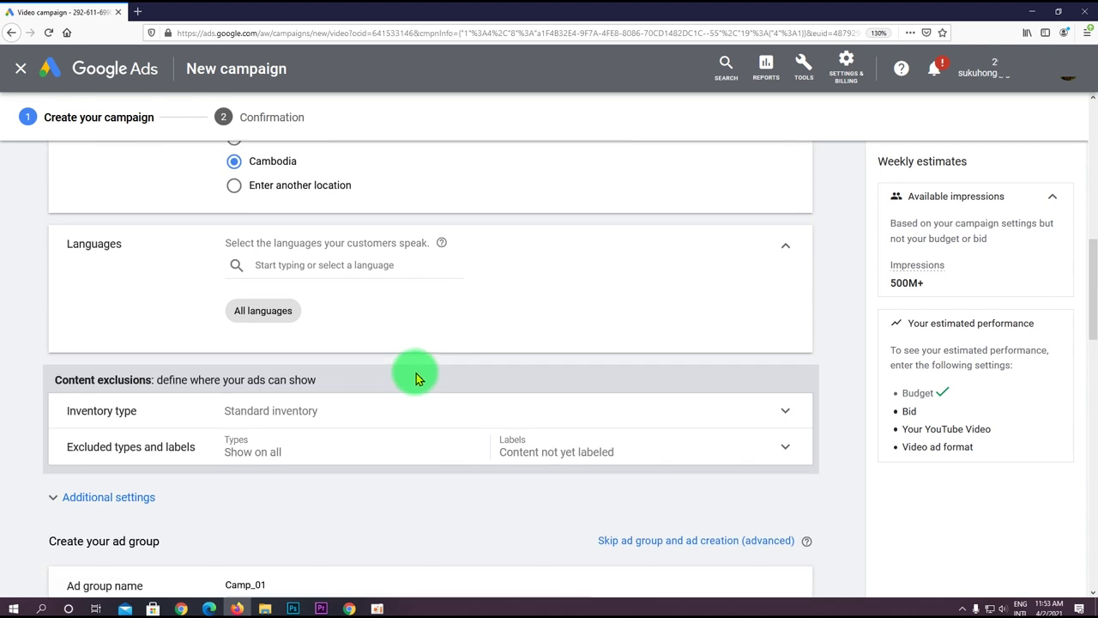
pyautogui.scroll(1, 415, 377)
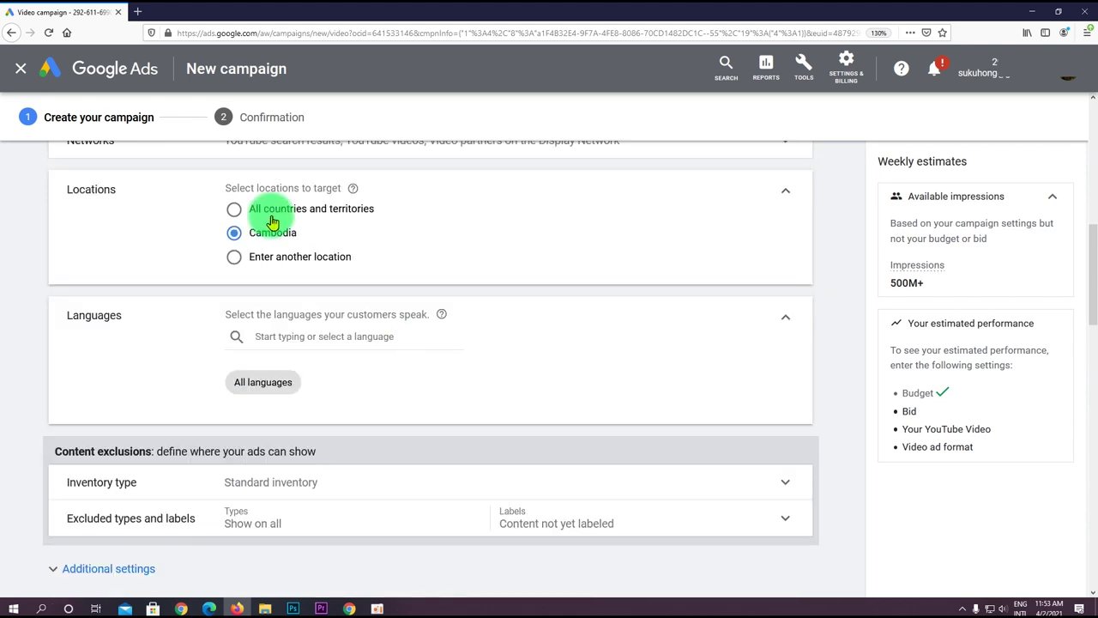
pyautogui.click(258, 257)
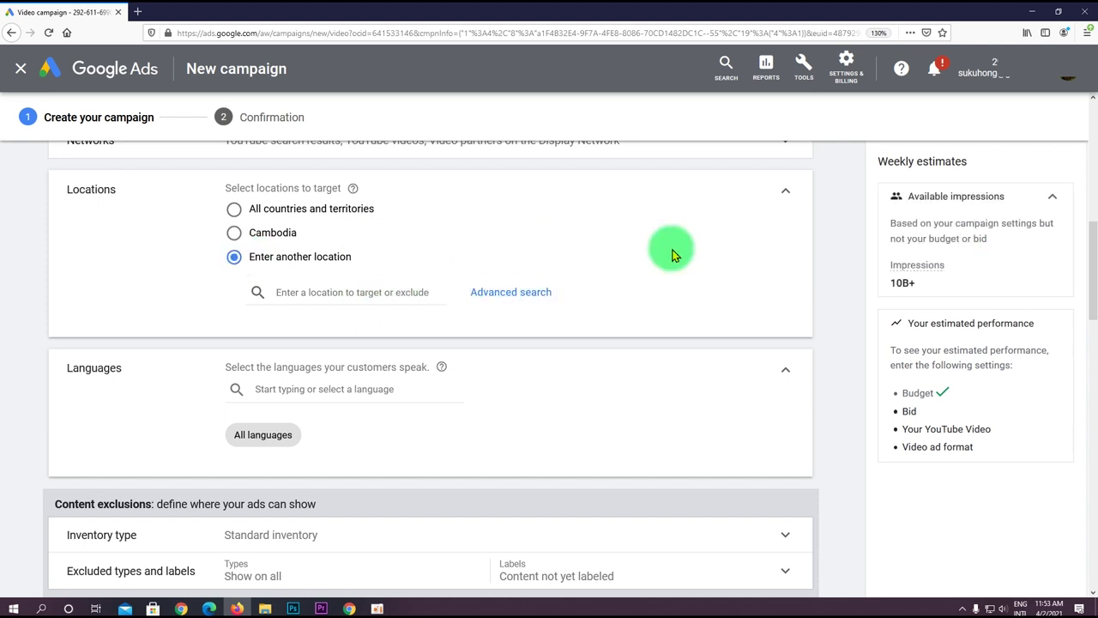
# Examine the content exclusion options for inventory type and for excluded types and labels, collapsing each section again.
pyautogui.scroll(-4, 673, 254)
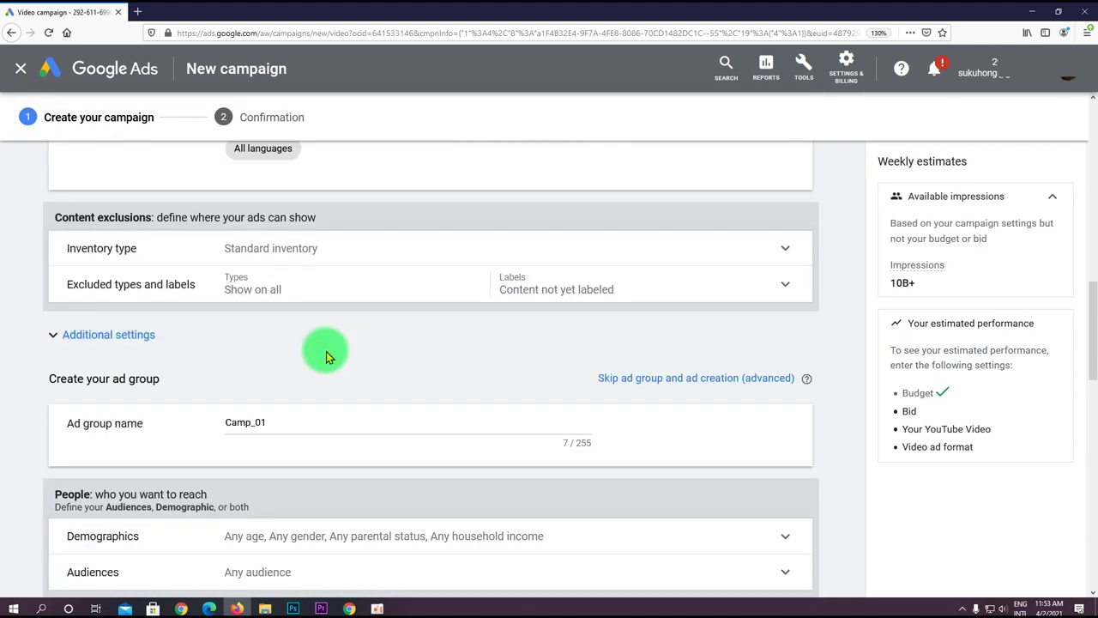
pyautogui.click(264, 254)
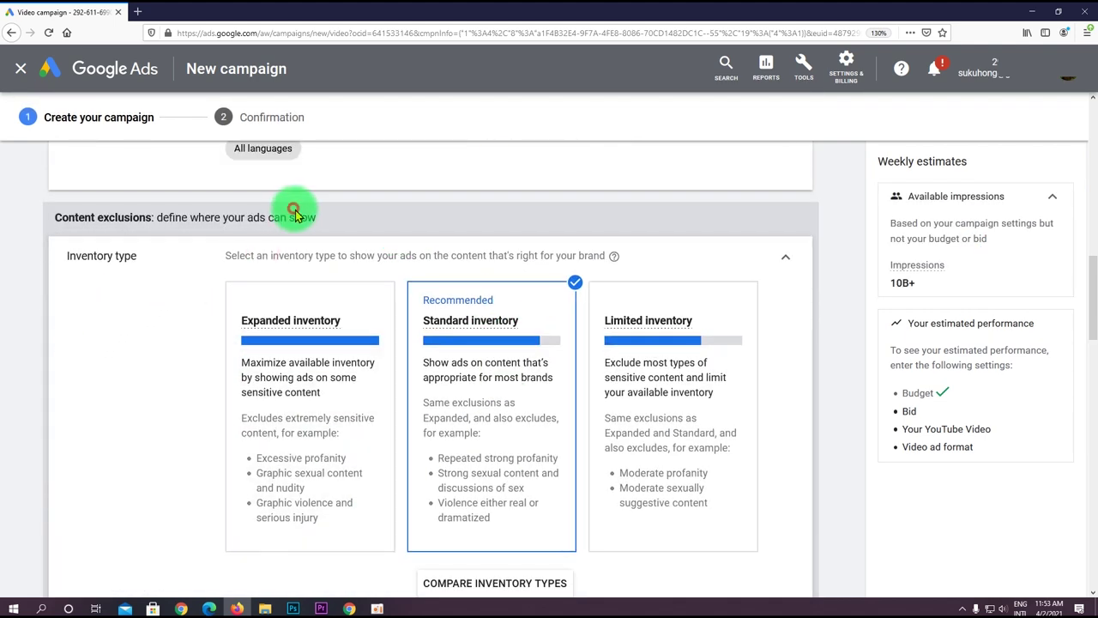
pyautogui.scroll(-1, 797, 246)
pyautogui.click(791, 222)
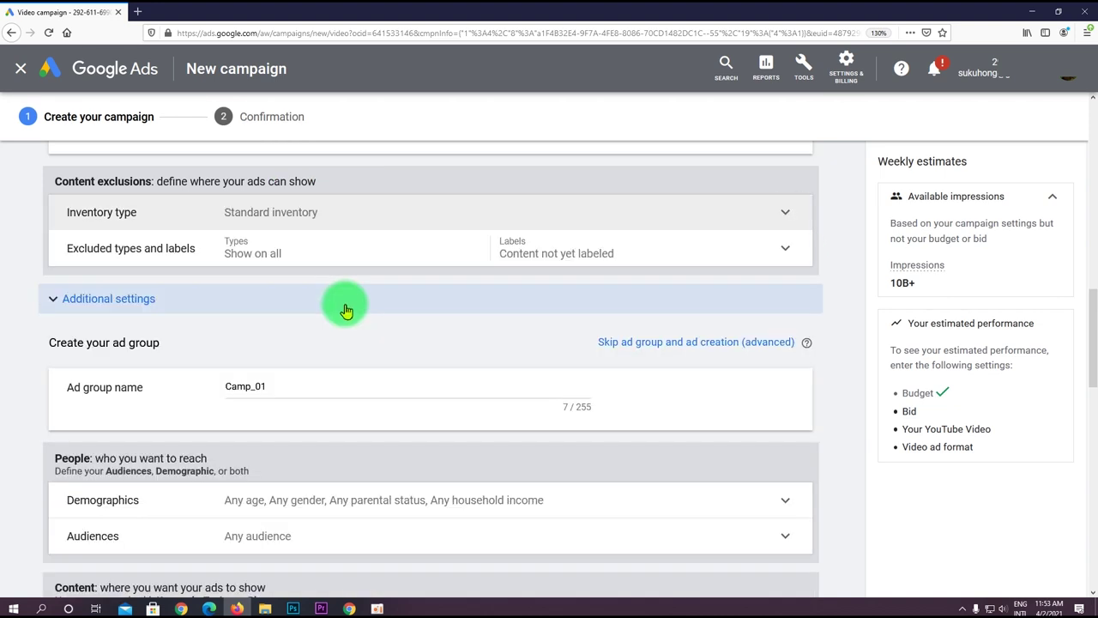
pyautogui.click(162, 261)
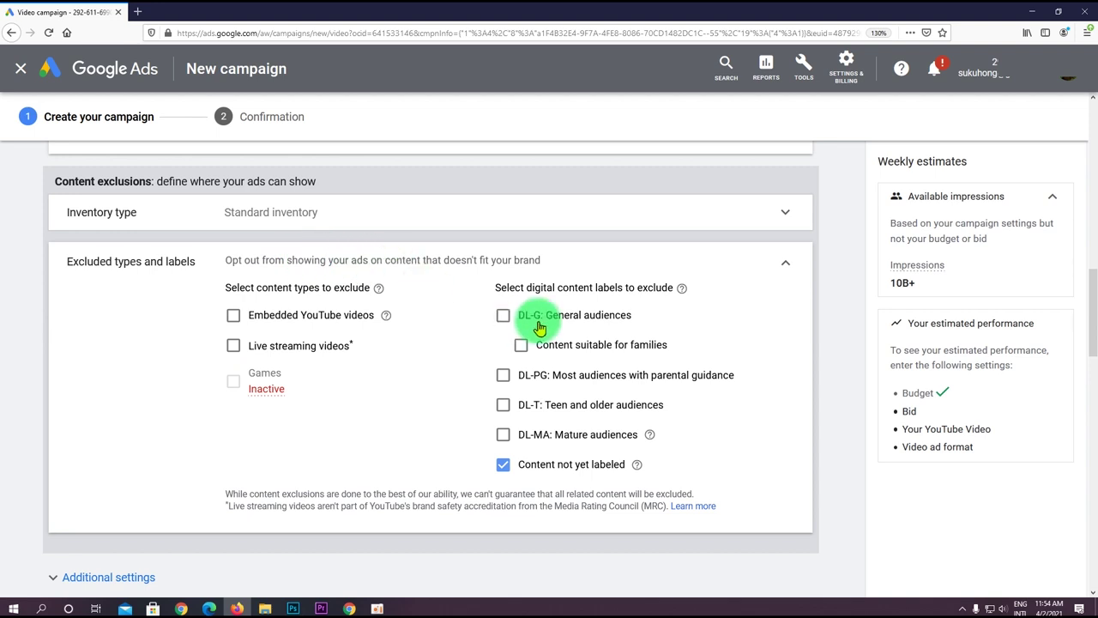
pyautogui.click(790, 266)
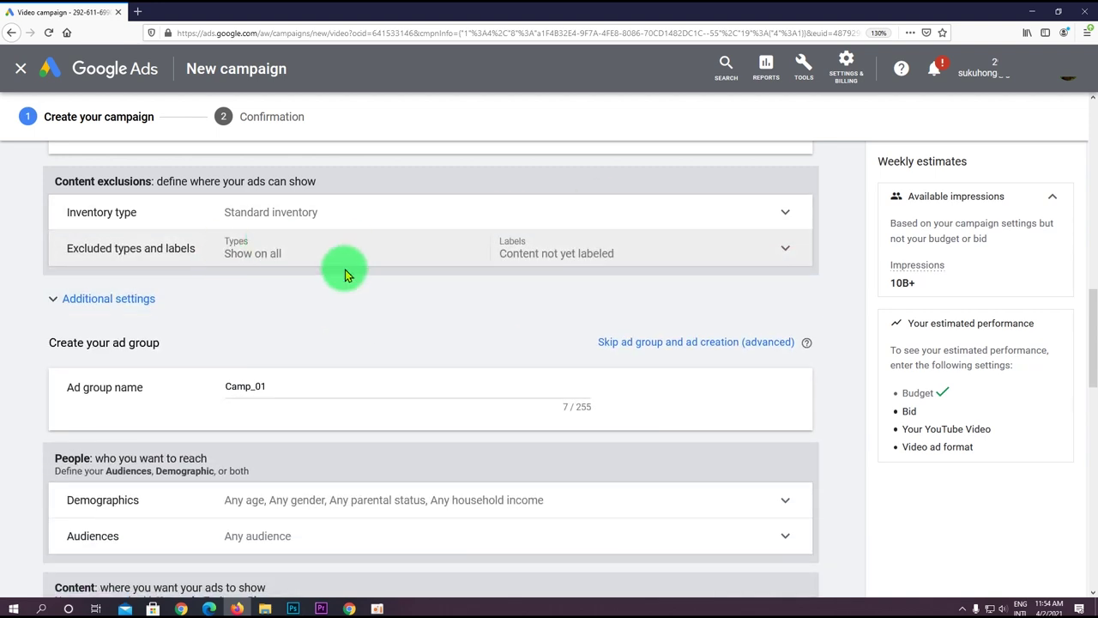
# Rename the ad group as ADG_01.
pyautogui.scroll(-1, 304, 360)
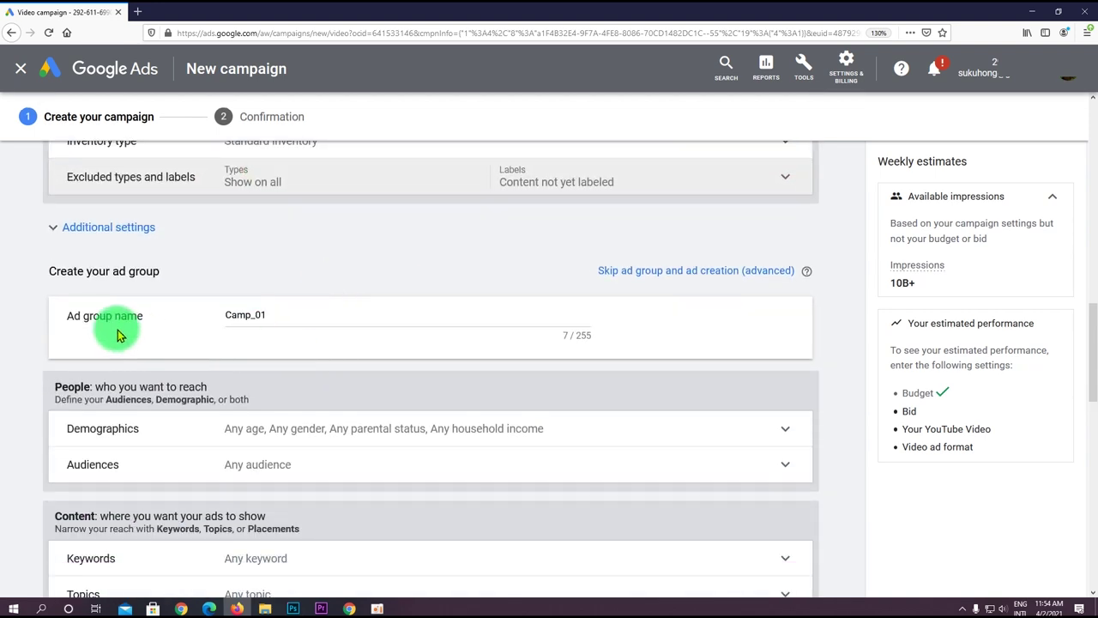
pyautogui.tripleClick(153, 316)
pyautogui.click(334, 313)
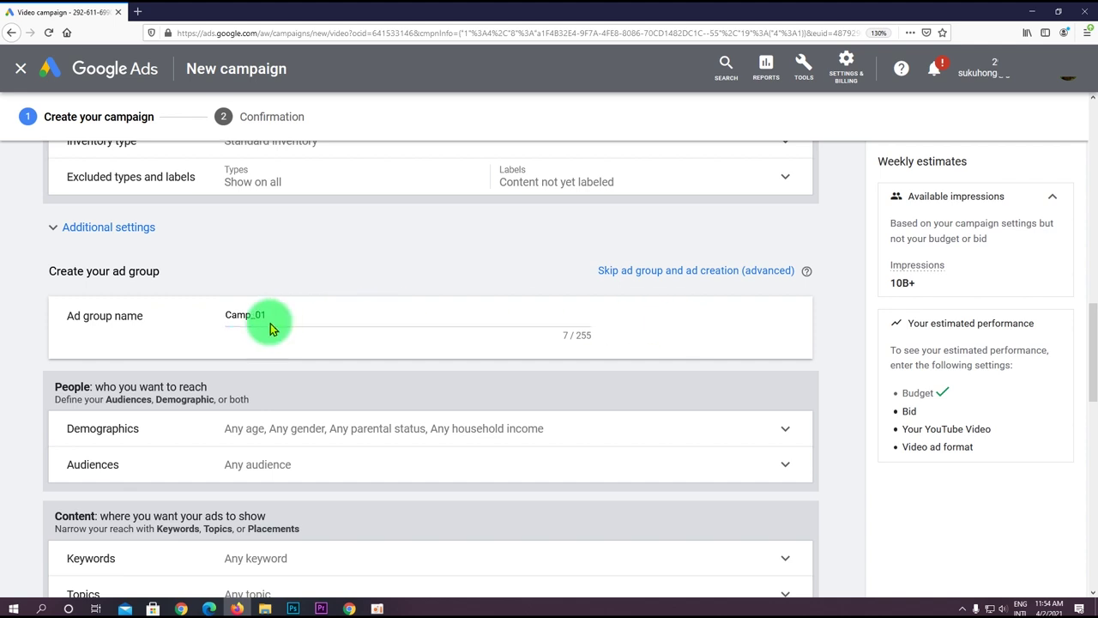
pyautogui.scroll(-1, 458, 350)
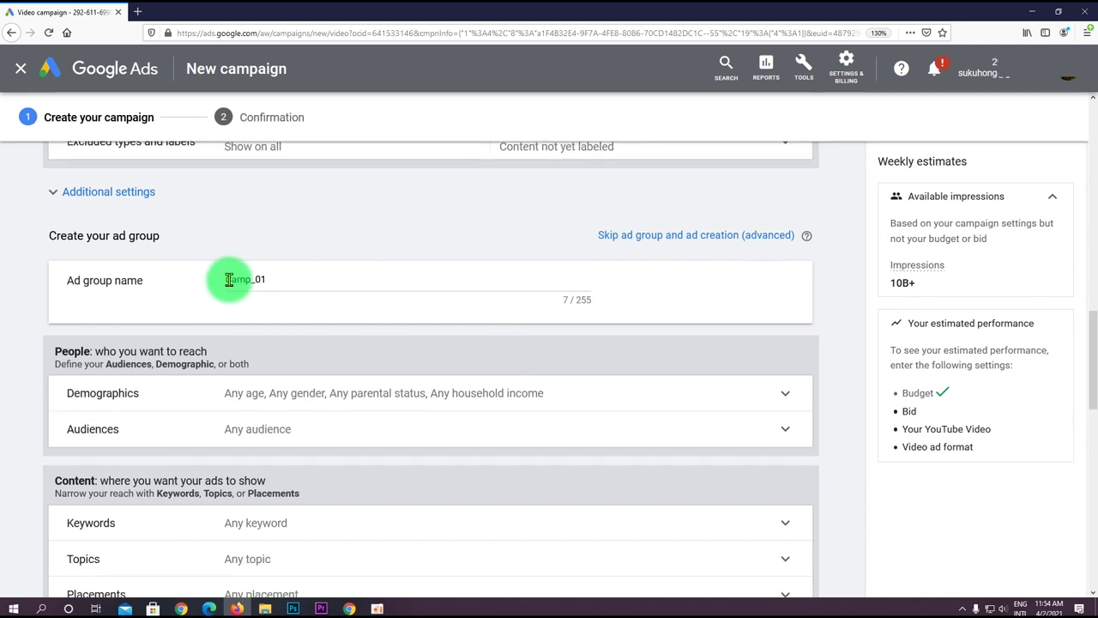
pyautogui.moveTo(248, 280); pyautogui.dragTo(158, 281)
pyautogui.write('ADG')
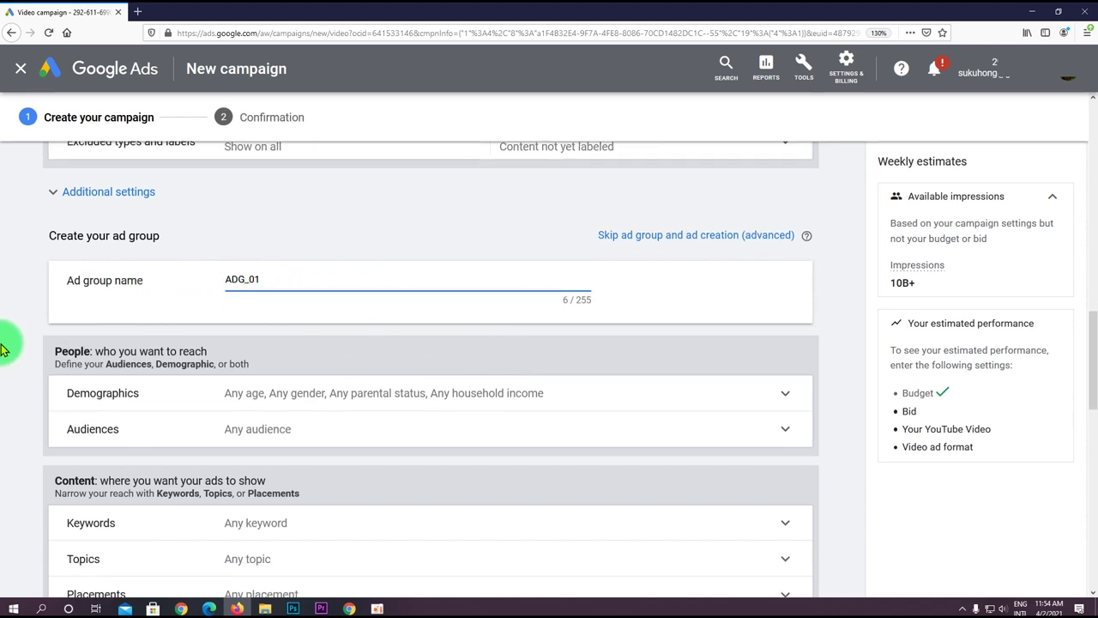
pyautogui.click(8, 353)
# Expand the ad group's demographic targeting, try excluding the Female gender, and include it again.
pyautogui.scroll(-2, 8, 355)
pyautogui.scroll(-2, 171, 343)
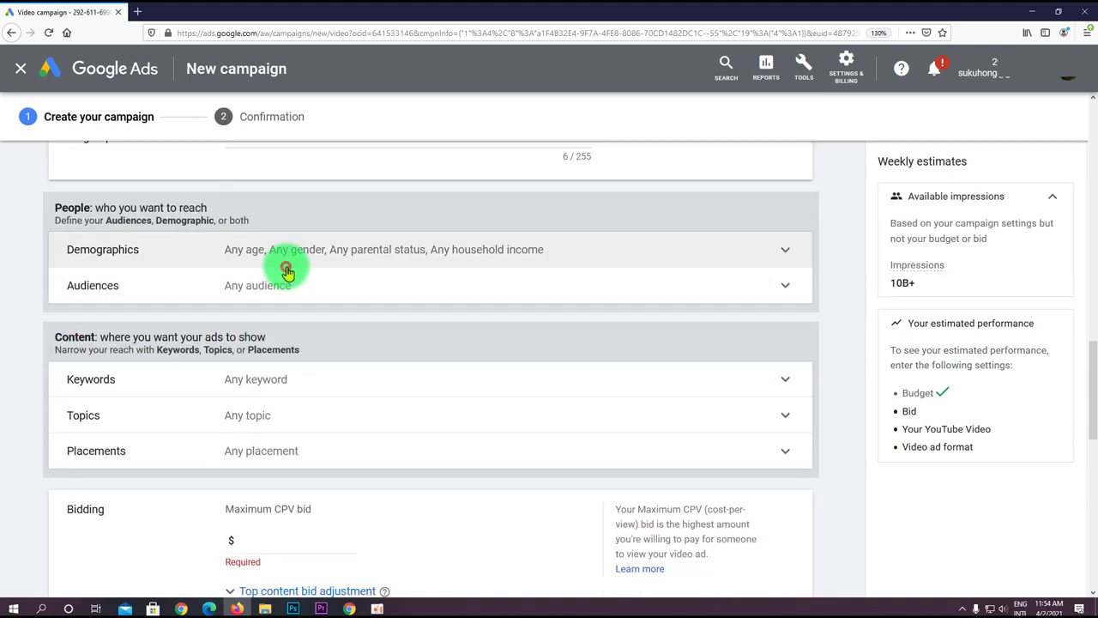
pyautogui.click(282, 248)
pyautogui.scroll(-2, 652, 399)
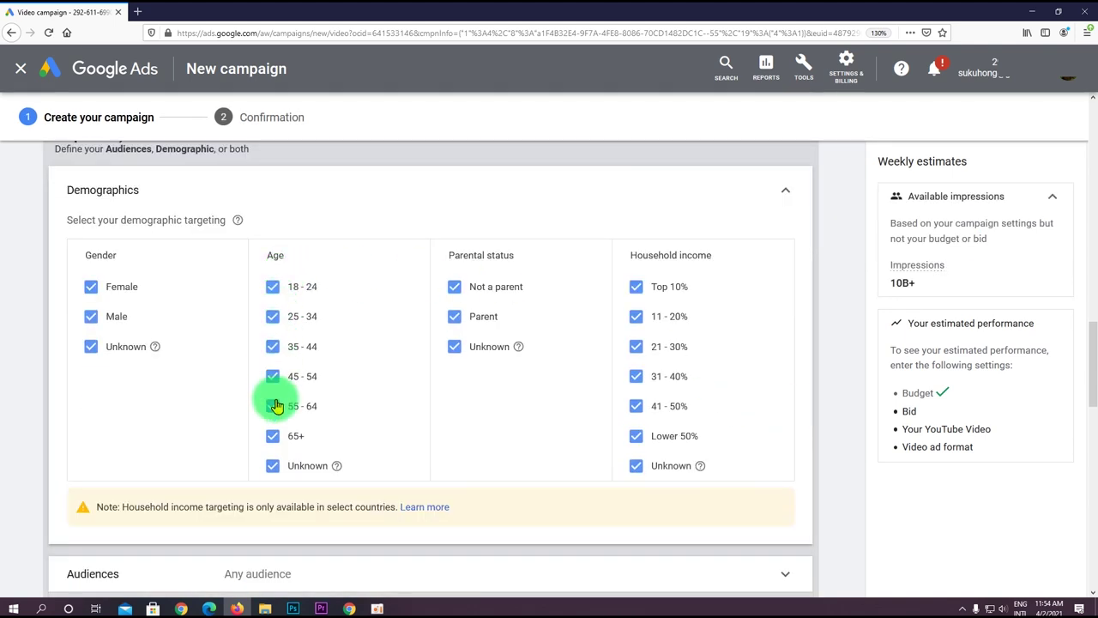
pyautogui.click(95, 290)
pyautogui.click(93, 288)
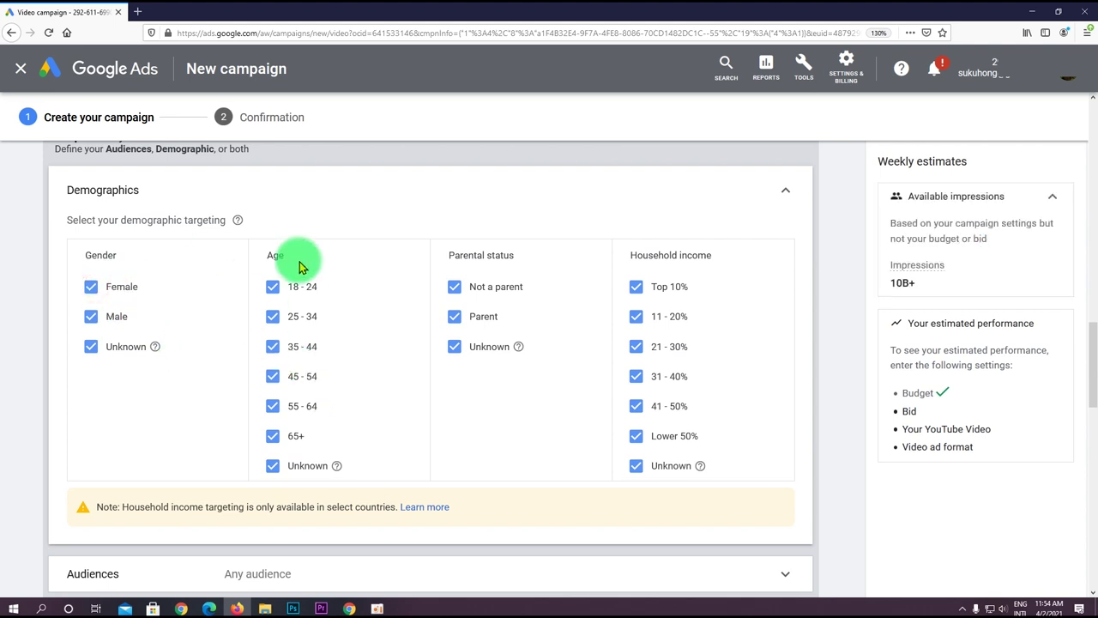
# Try targeting the YouTubeViews custom audience from the suggested audiences, and deselect it.
pyautogui.scroll(-1, 481, 417)
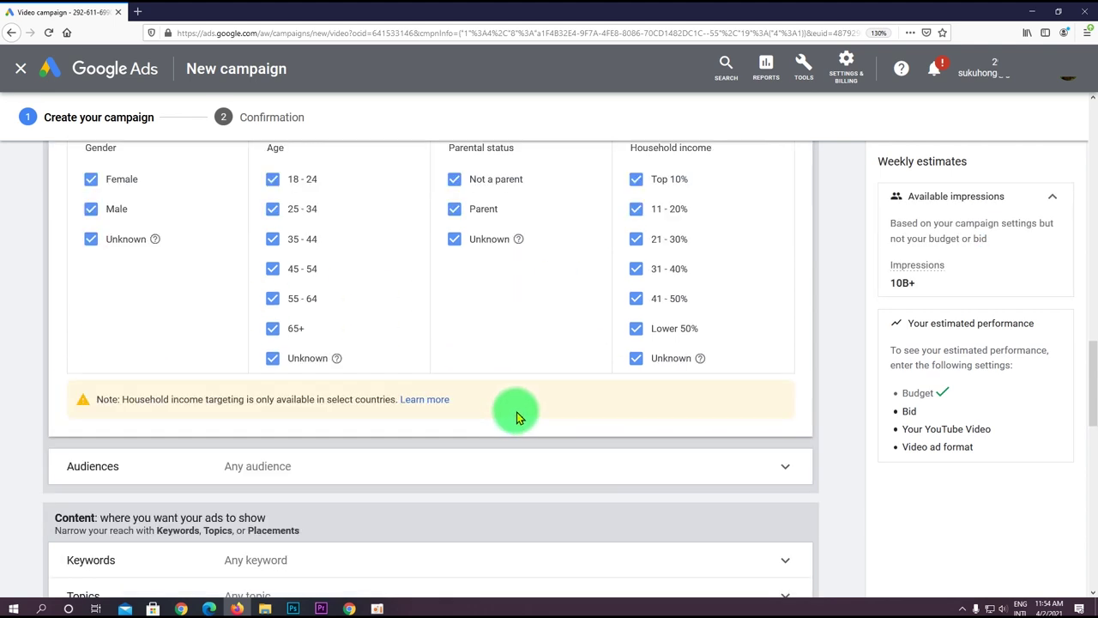
pyautogui.scroll(-1, 517, 412)
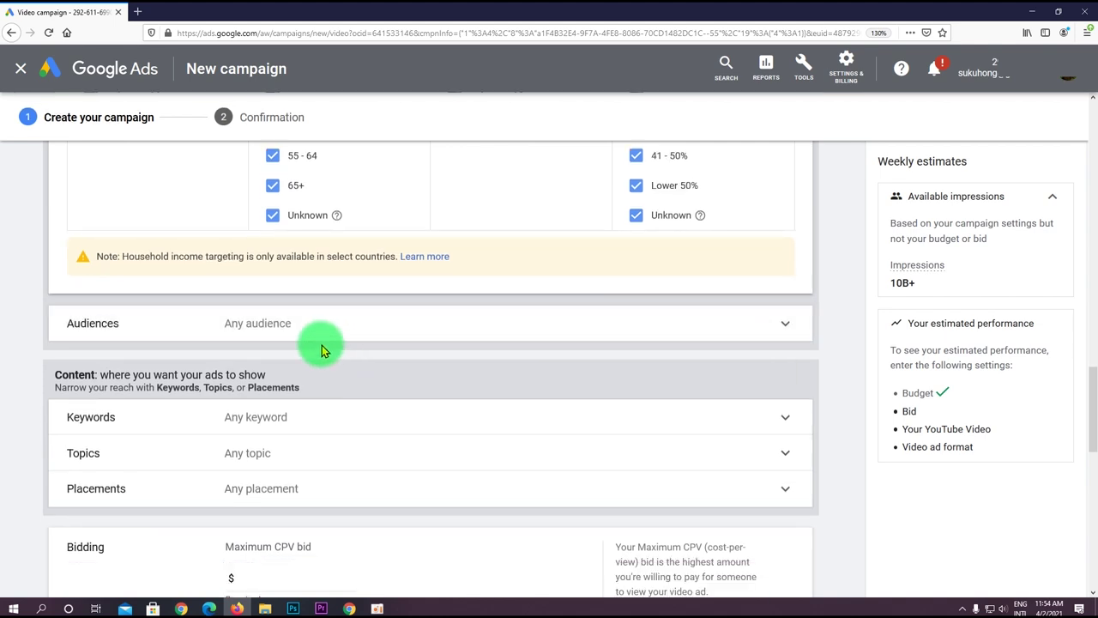
pyautogui.click(168, 331)
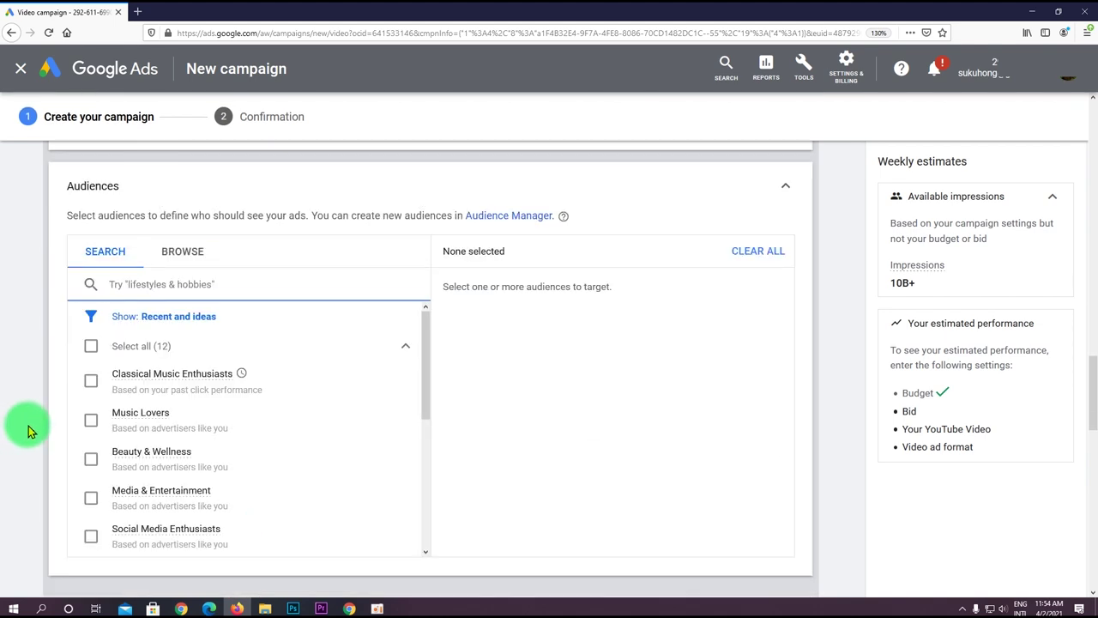
pyautogui.scroll(-1, 29, 426)
pyautogui.scroll(-5, 157, 314)
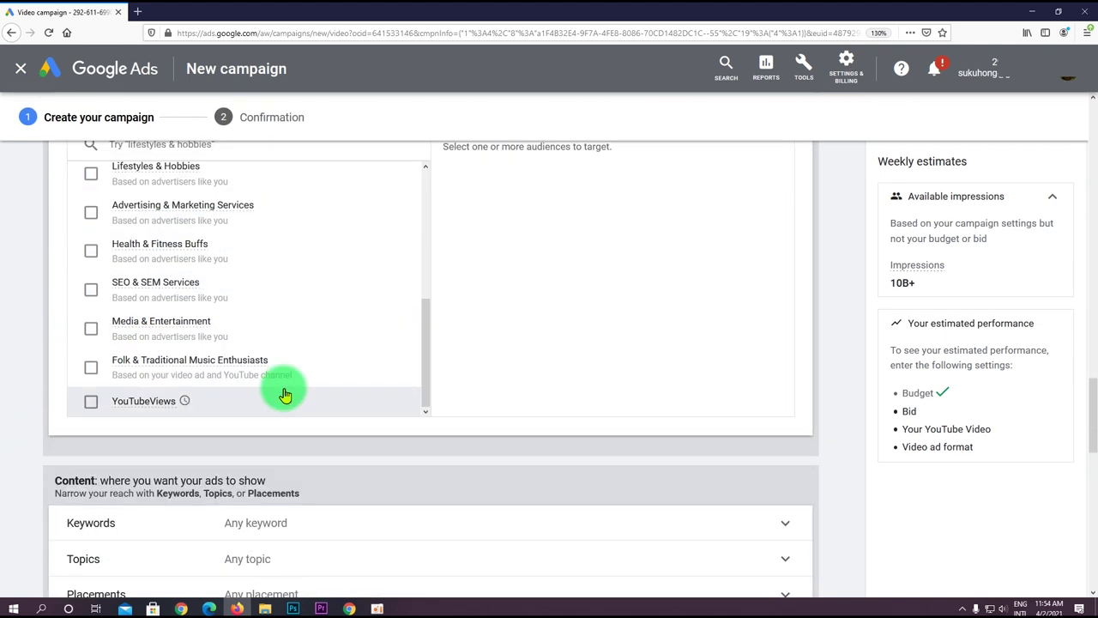
pyautogui.click(137, 401)
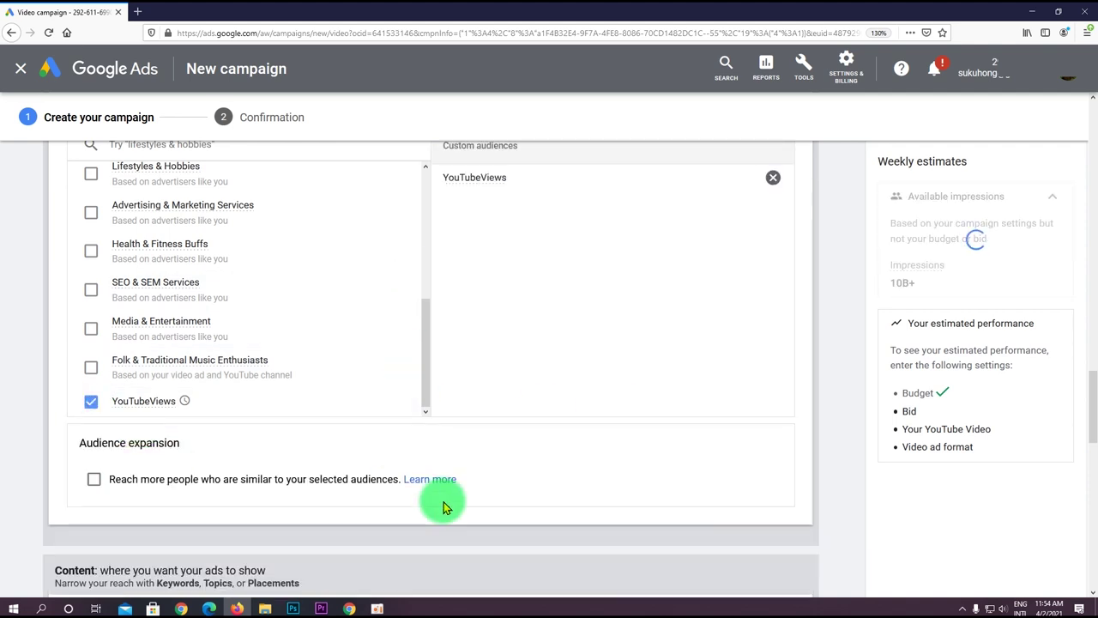
pyautogui.click(257, 400)
# Try targeting the SEO & SEM Services in-market audience, and remove it from the selection.
pyautogui.click(90, 325)
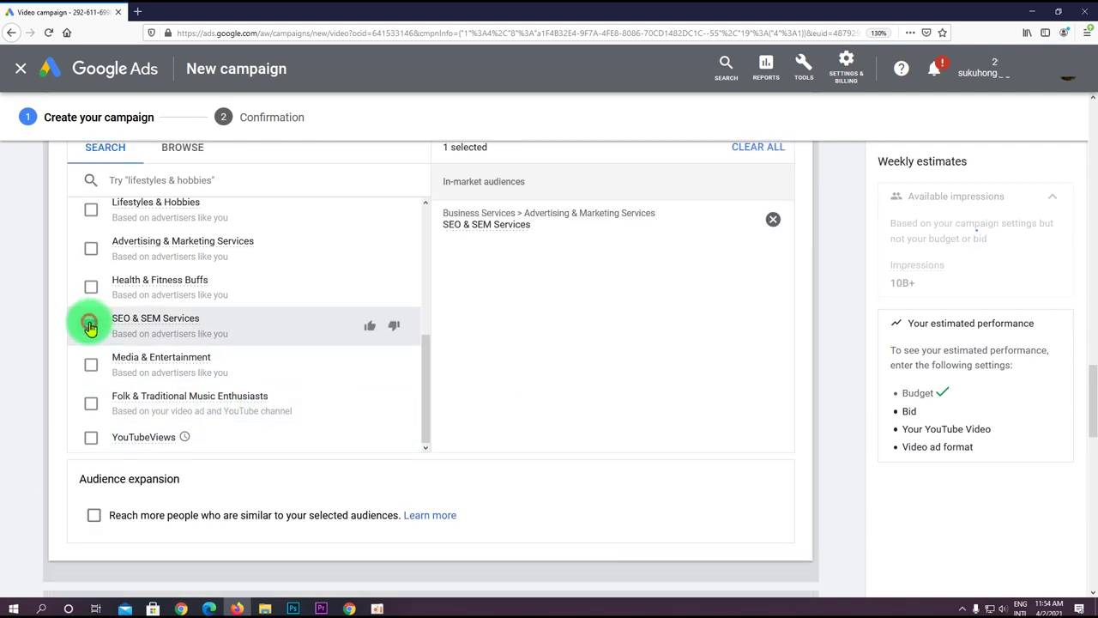
pyautogui.moveTo(166, 318)
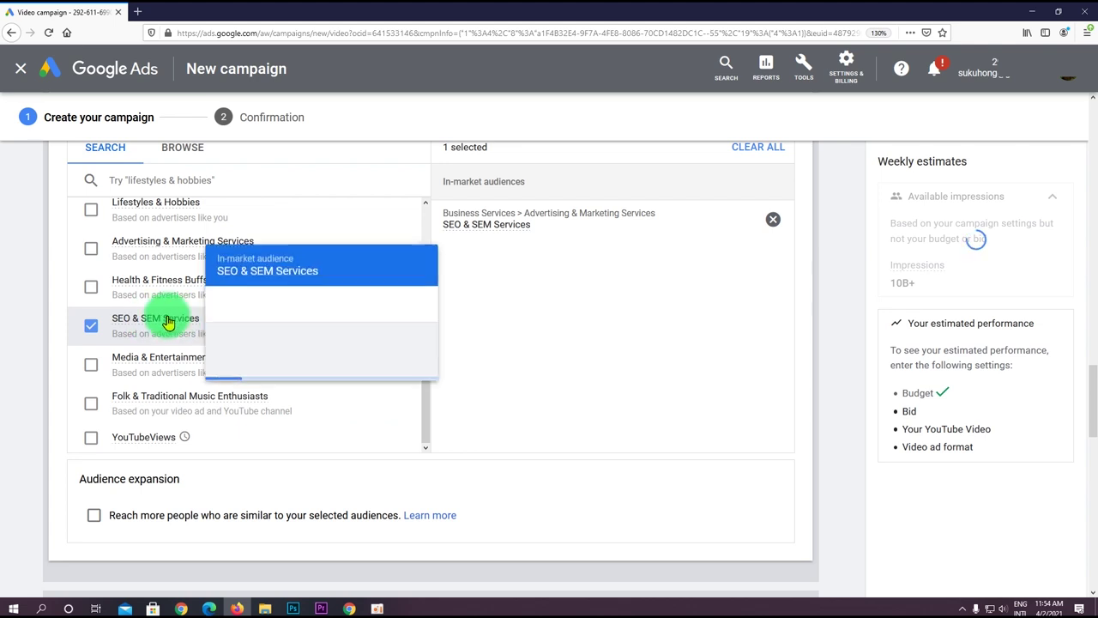
pyautogui.scroll(1, 642, 420)
pyautogui.scroll(3, 237, 483)
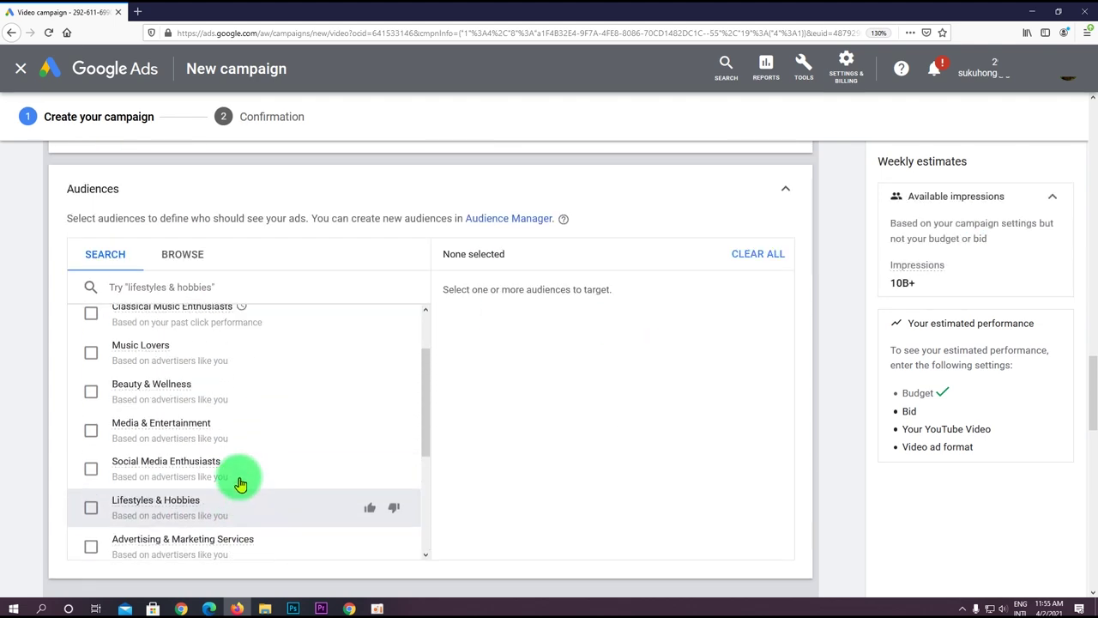
pyautogui.scroll(-3, 323, 438)
pyautogui.scroll(-4, 323, 437)
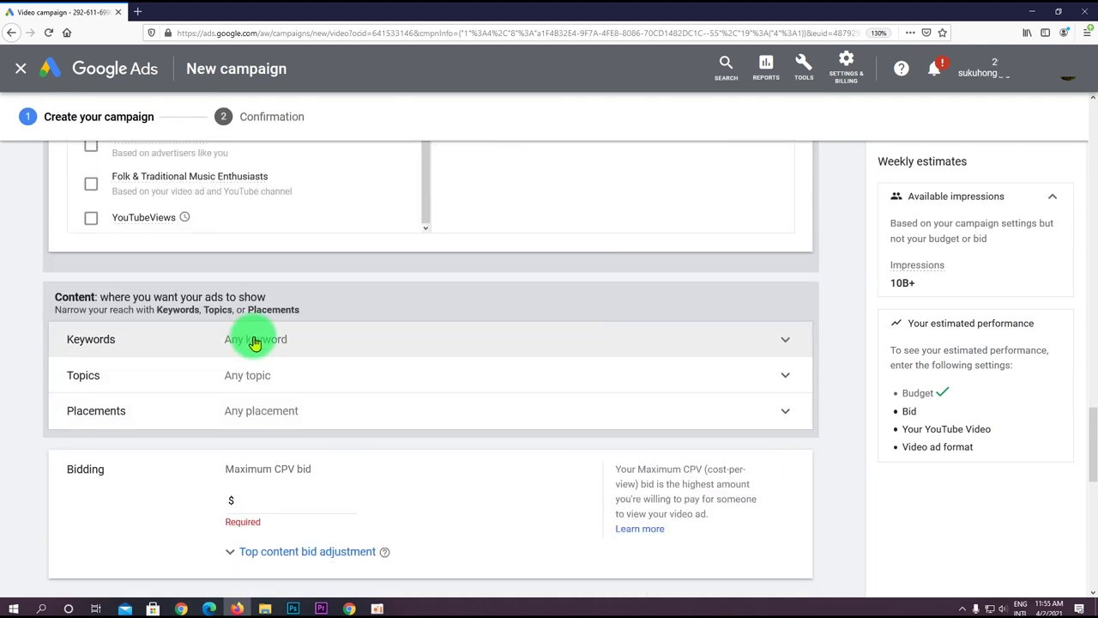
# Add the keywords make money on youtube, make money on facebook and make money online to the ad group's content targeting.
pyautogui.click(254, 341)
pyautogui.scroll(-1, 255, 342)
pyautogui.click(302, 352)
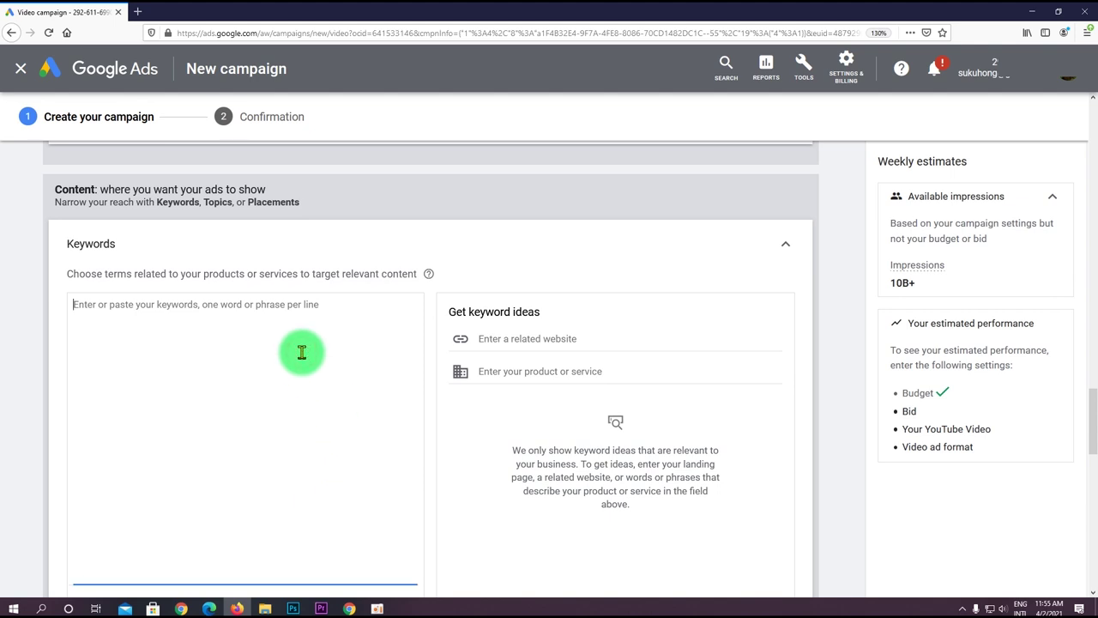
pyautogui.write('make money online')
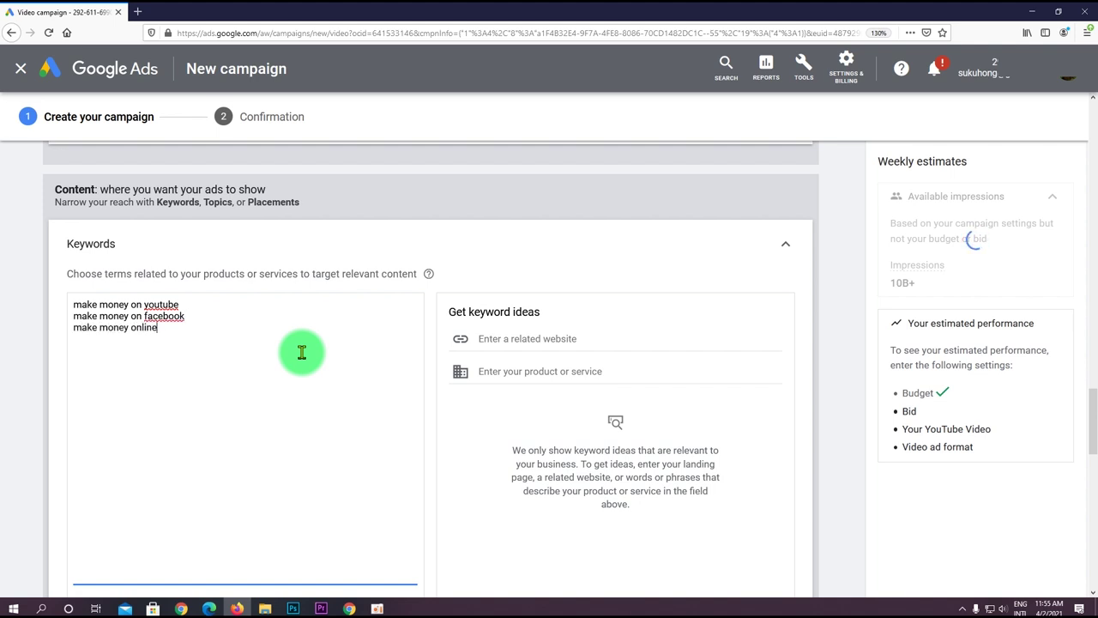
pyautogui.moveTo(196, 329); pyautogui.dragTo(39, 302)
pyautogui.click(200, 343)
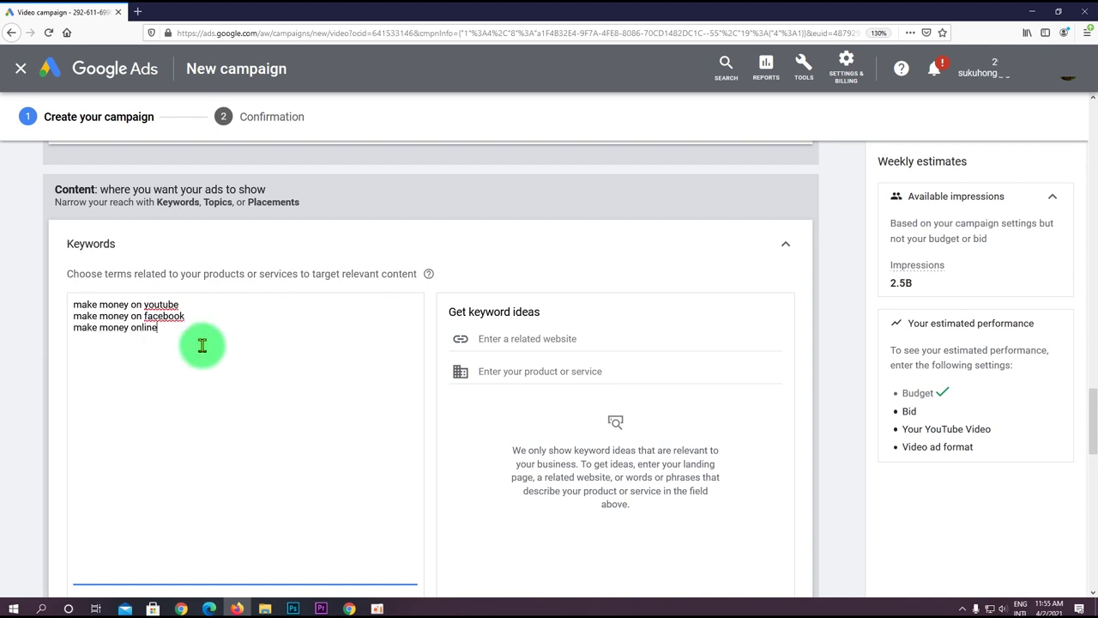
pyautogui.moveTo(180, 335); pyautogui.dragTo(32, 289)
pyautogui.click(184, 330)
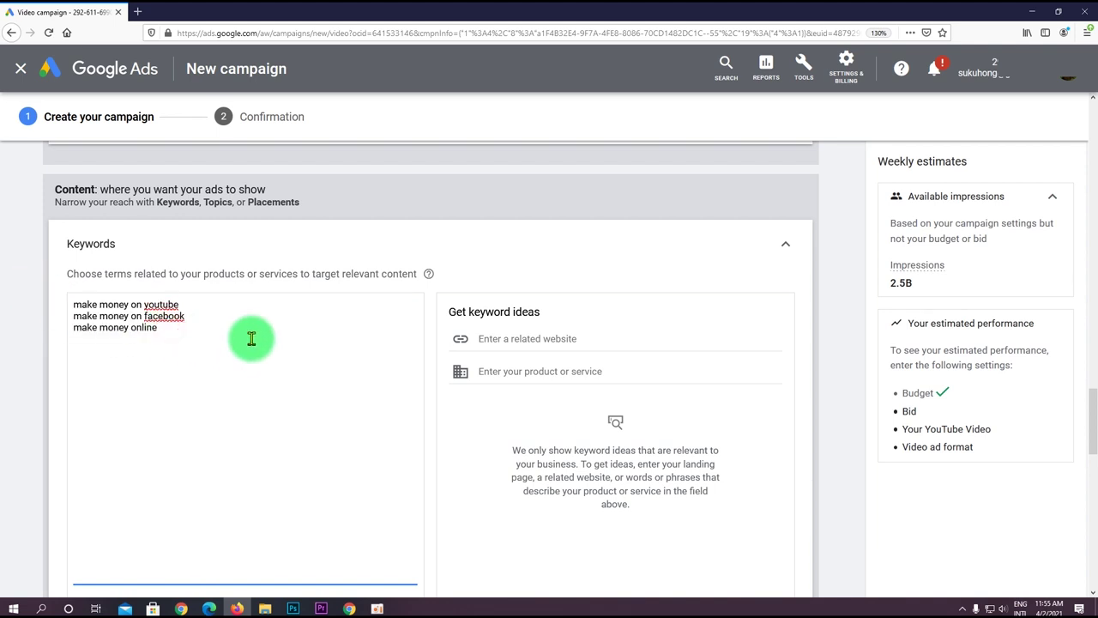
# Add search engine optimization as a further keyword on its own line.
pyautogui.press('Return')
pyautogui.write('search engine optimiz')
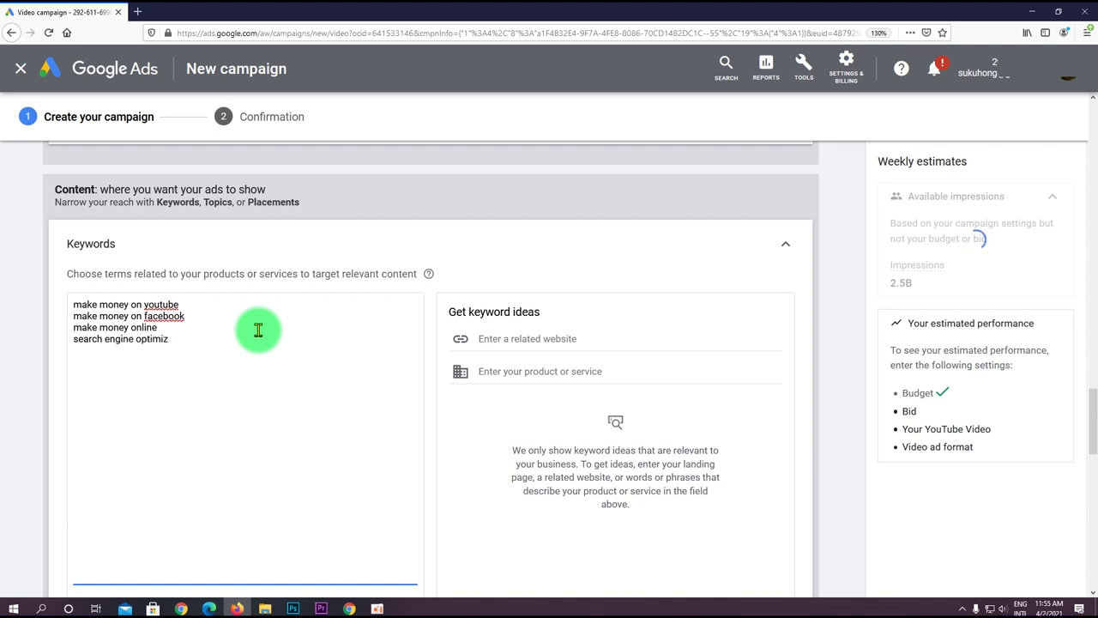
pyautogui.write('ation')
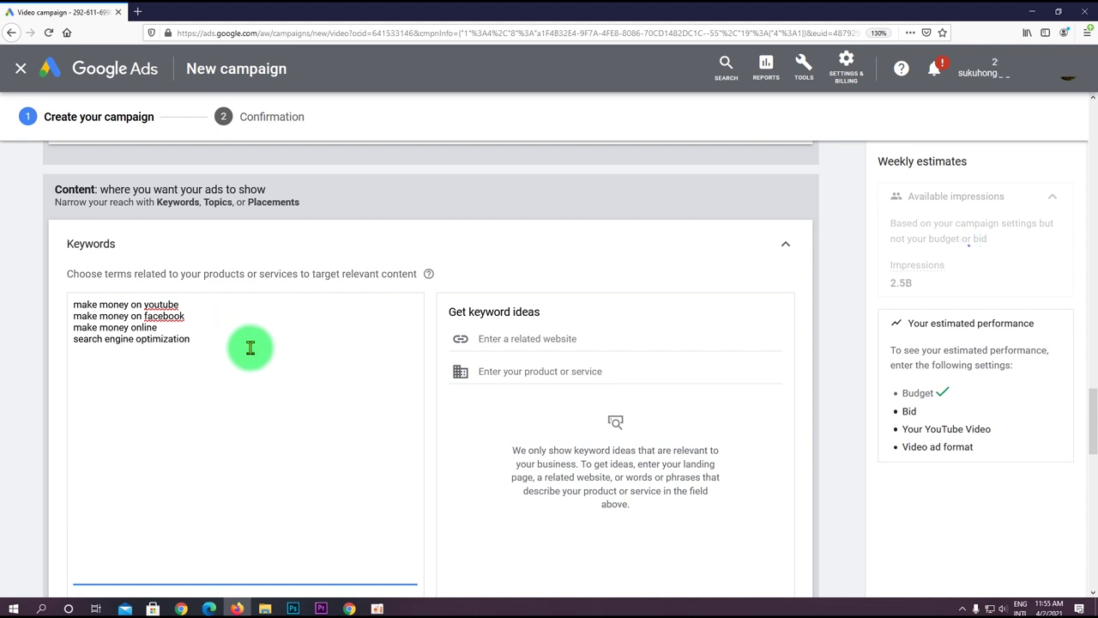
pyautogui.hotkey('ctrl', 'a')
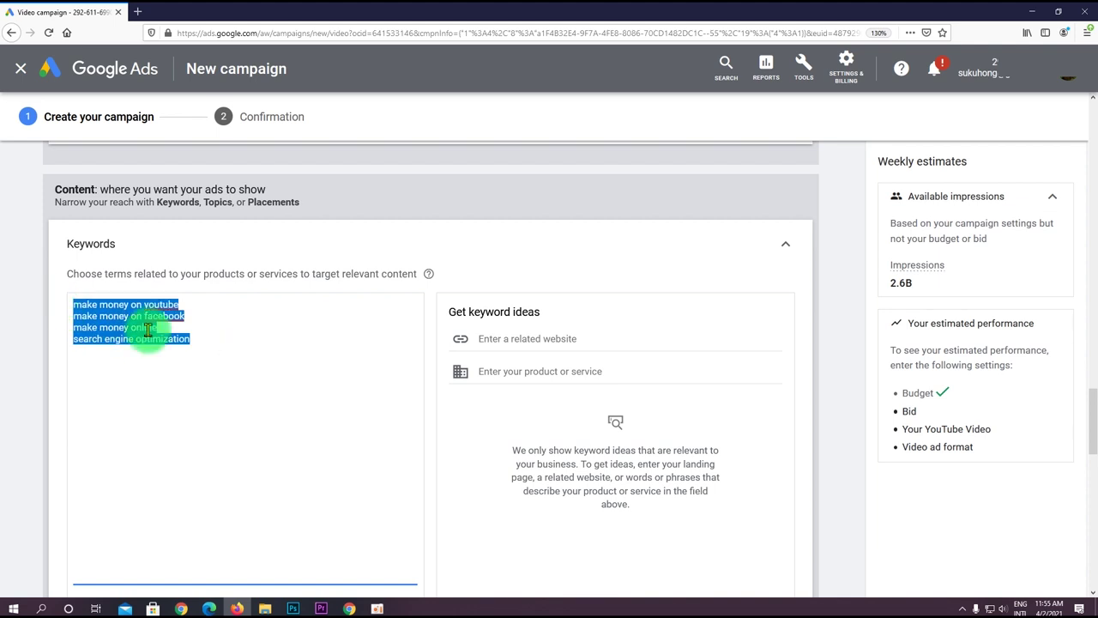
# Check the weekly available impressions estimate against the campaign's location, language and keyword settings.
pyautogui.click(851, 297)
pyautogui.scroll(5, 43, 448)
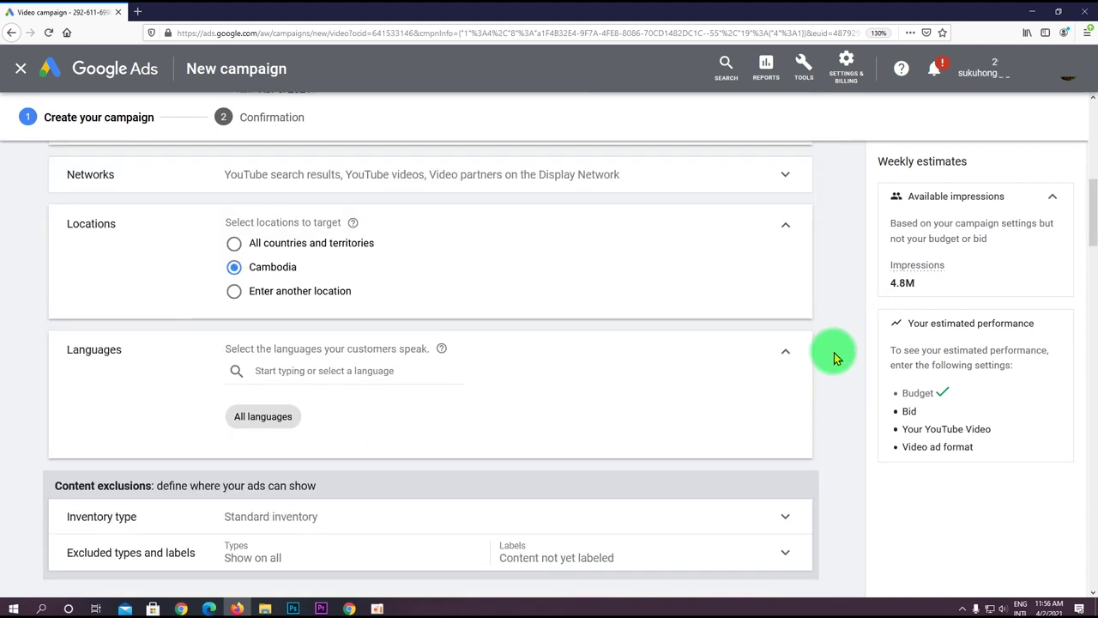
pyautogui.doubleClick(899, 283)
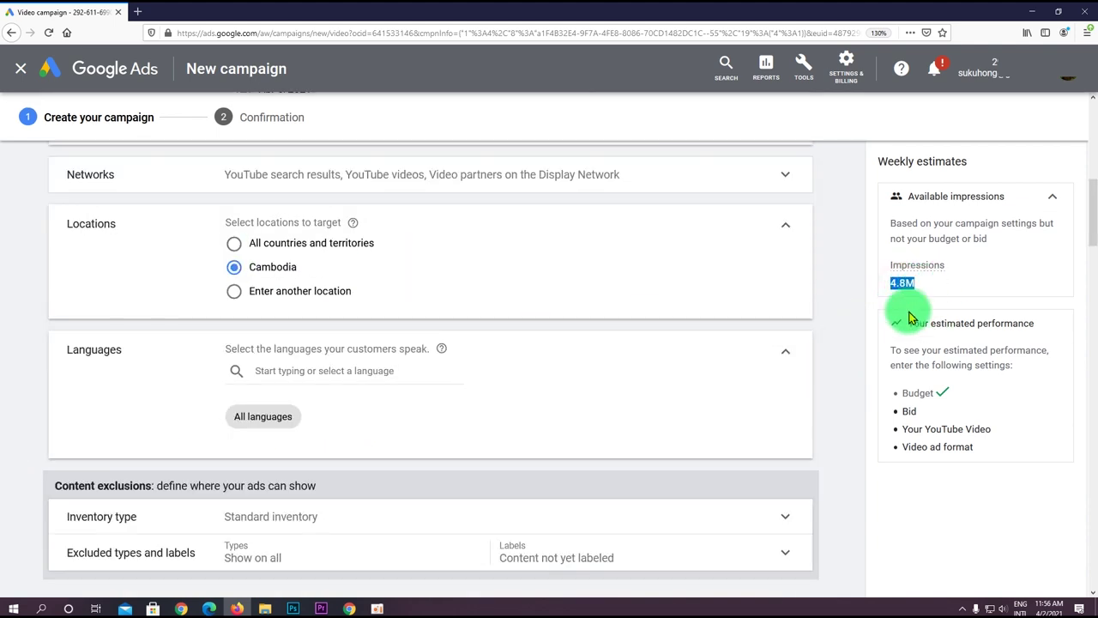
pyautogui.scroll(-1, 797, 403)
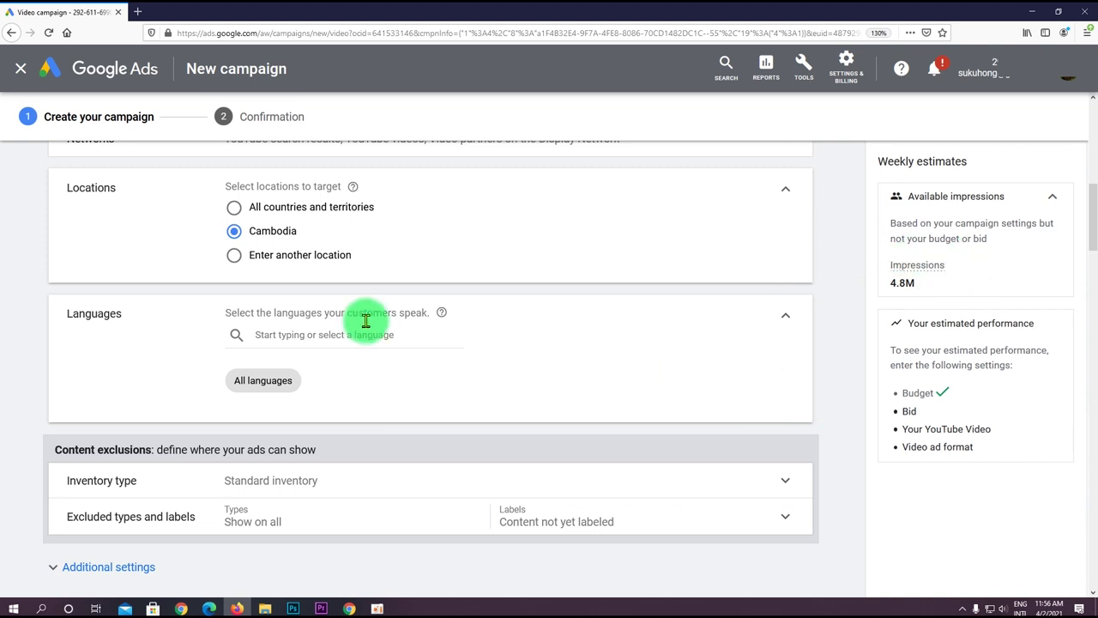
pyautogui.scroll(-3, 838, 417)
pyautogui.scroll(-10, 838, 417)
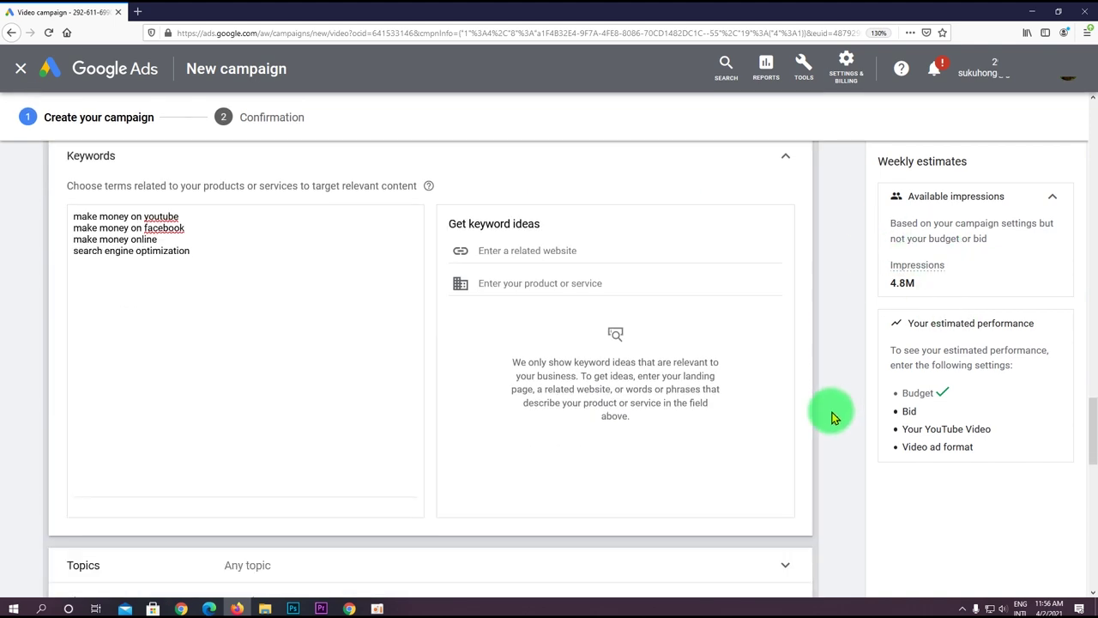
pyautogui.moveTo(205, 257); pyautogui.dragTo(8, 216)
pyautogui.click(836, 318)
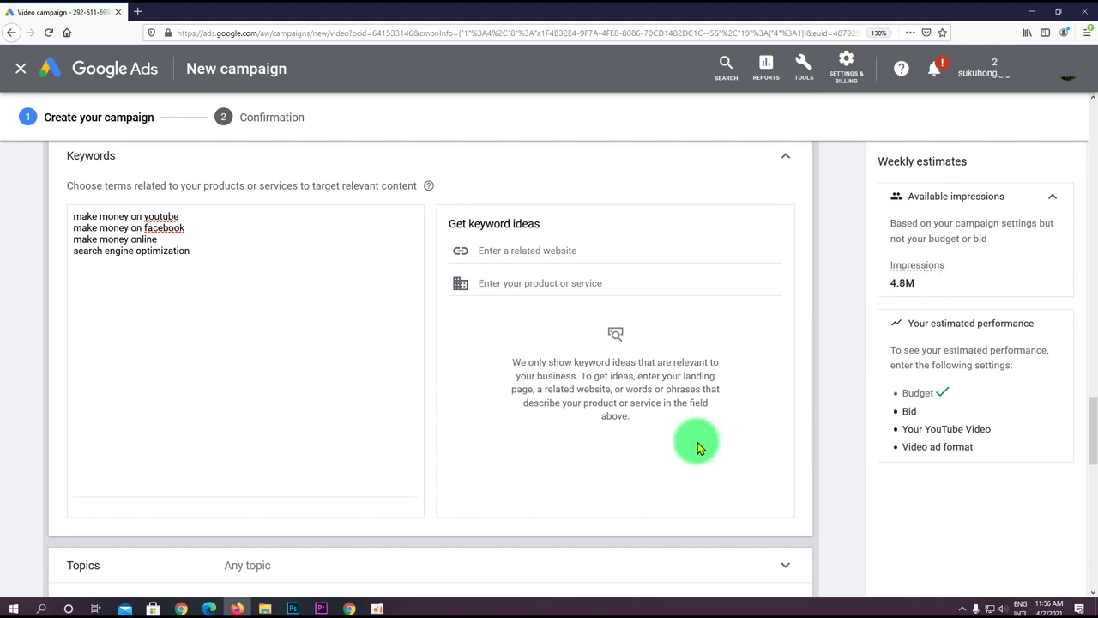
# Expand the ad group's Topics targeting, examine the available topic categories, and collapse it without selecting any.
pyautogui.scroll(-2, 44, 436)
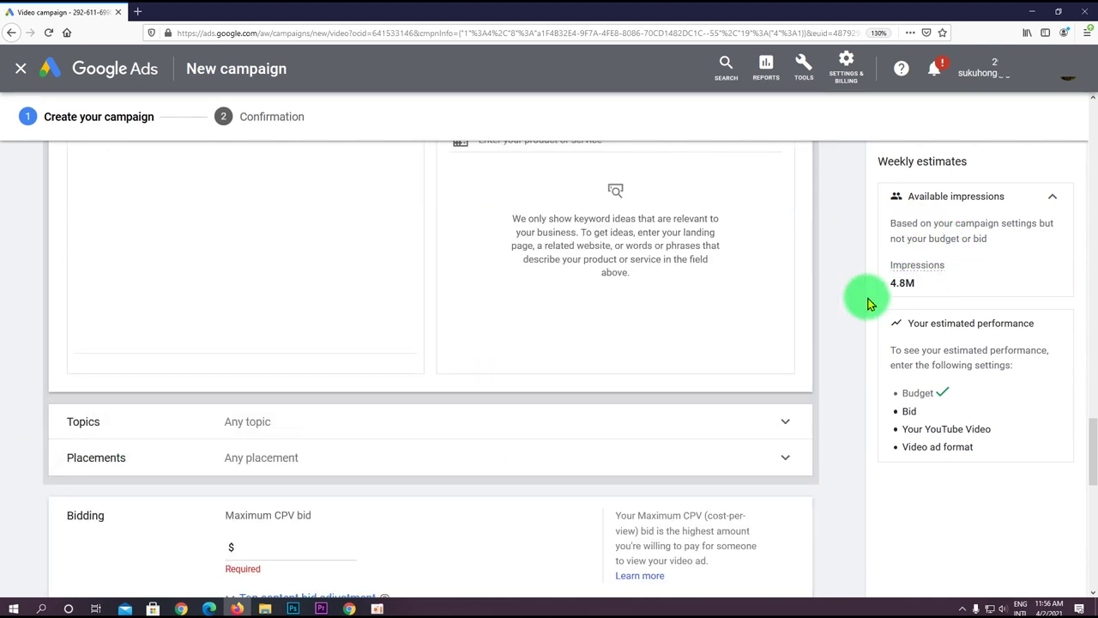
pyautogui.scroll(-1, 353, 384)
pyautogui.scroll(-1, 137, 394)
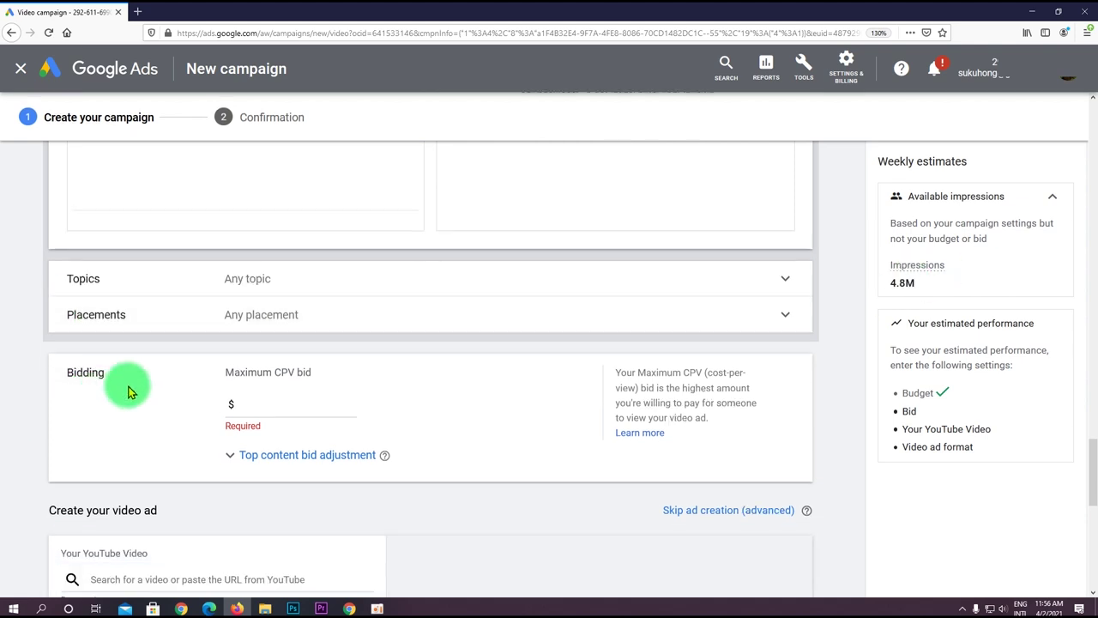
pyautogui.click(254, 283)
pyautogui.scroll(-2, 12, 404)
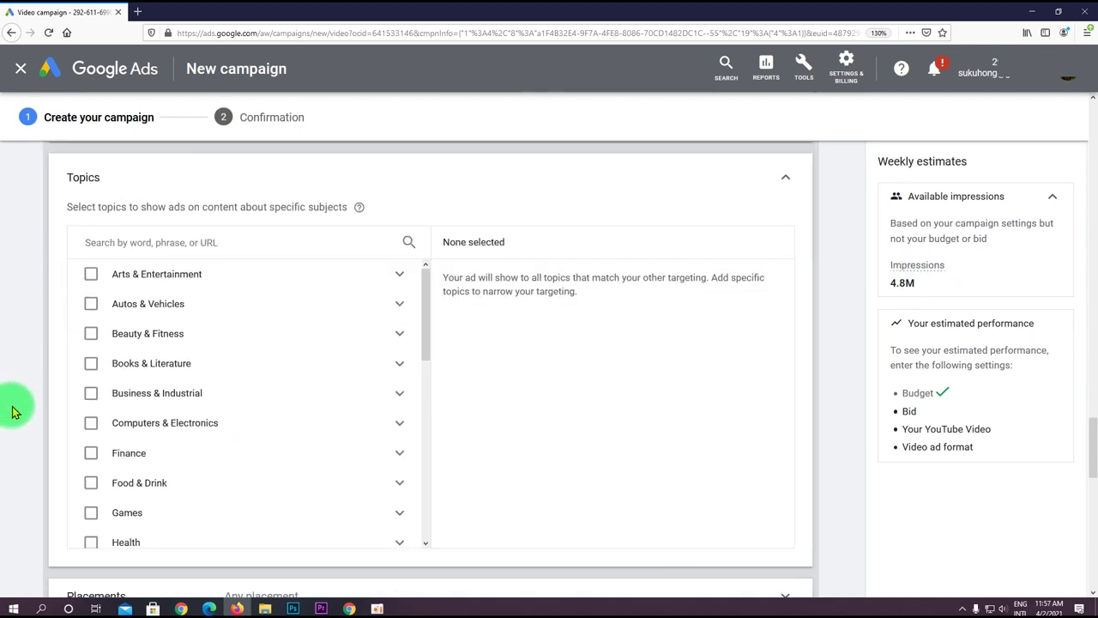
pyautogui.scroll(-4, 294, 318)
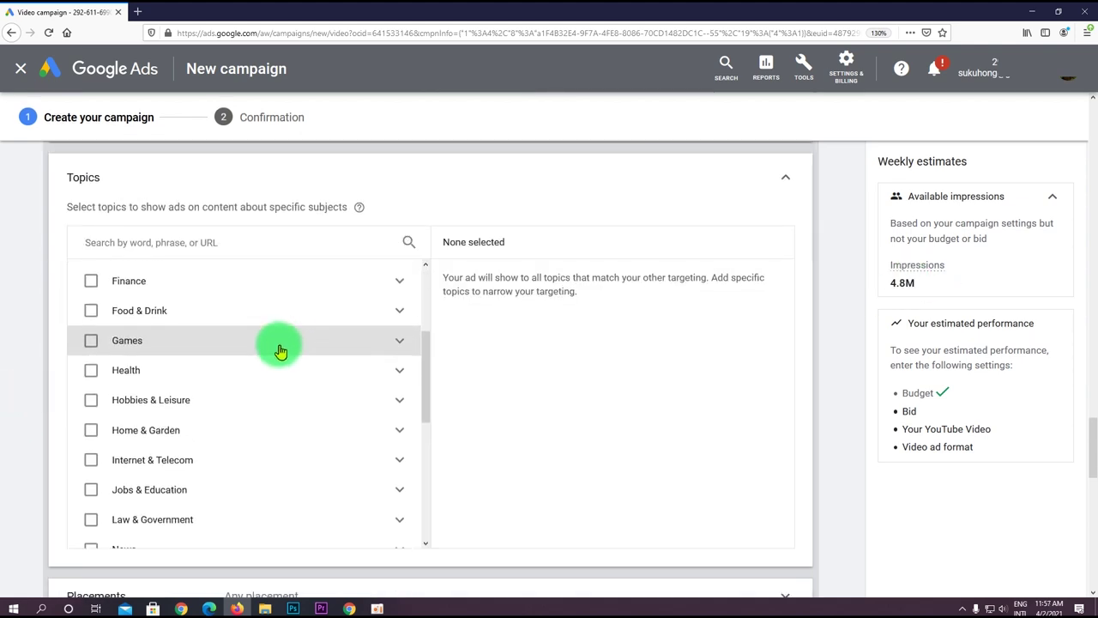
pyautogui.scroll(-4, 215, 495)
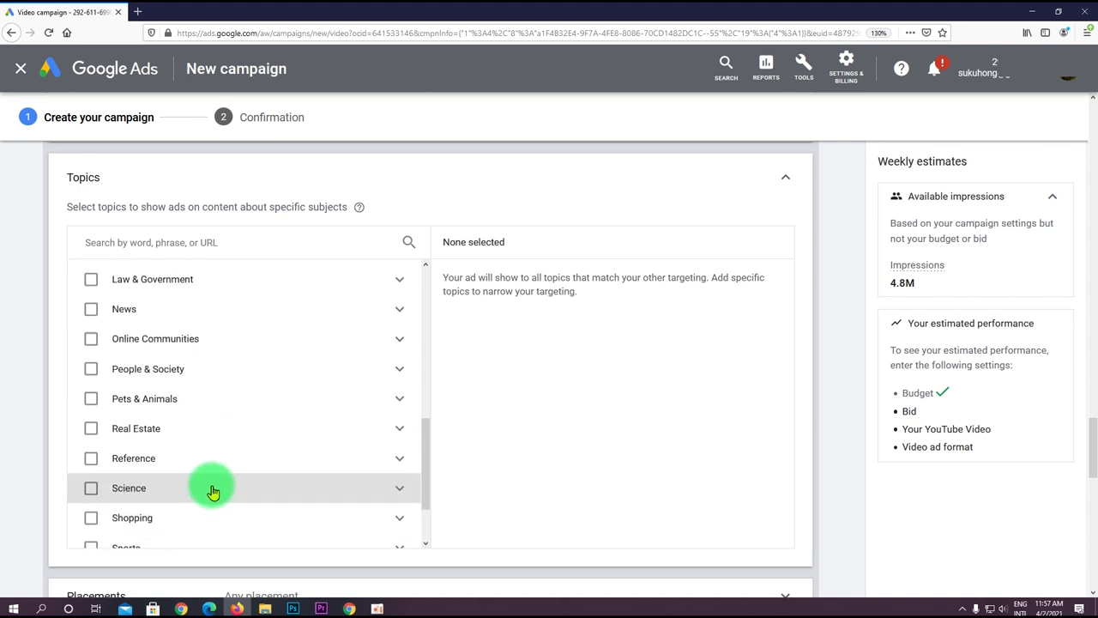
pyautogui.scroll(8, 197, 500)
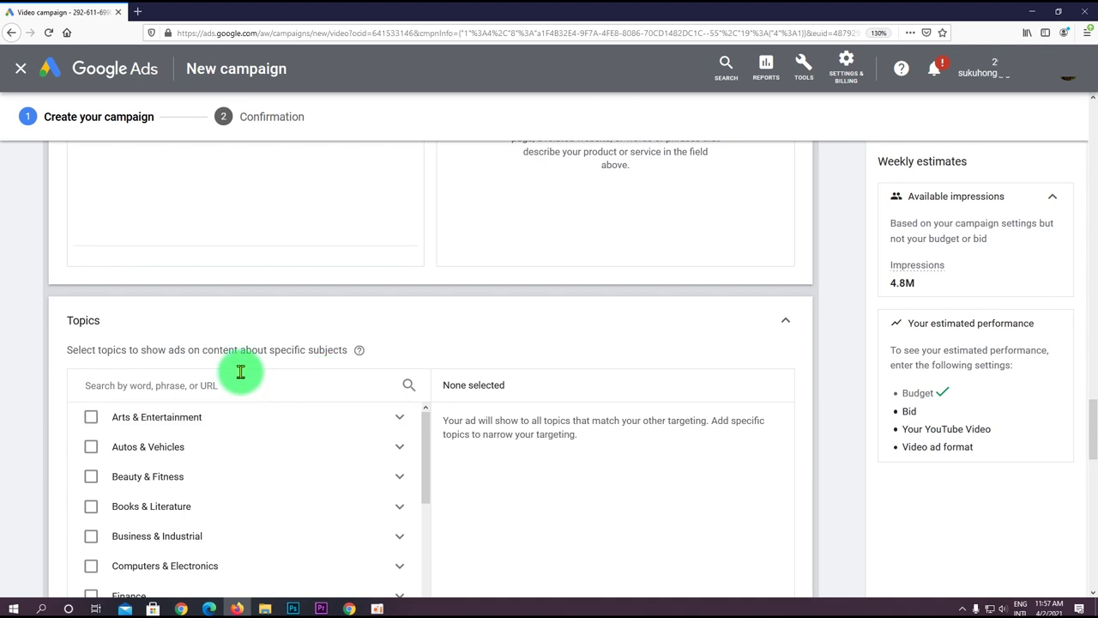
pyautogui.click(779, 326)
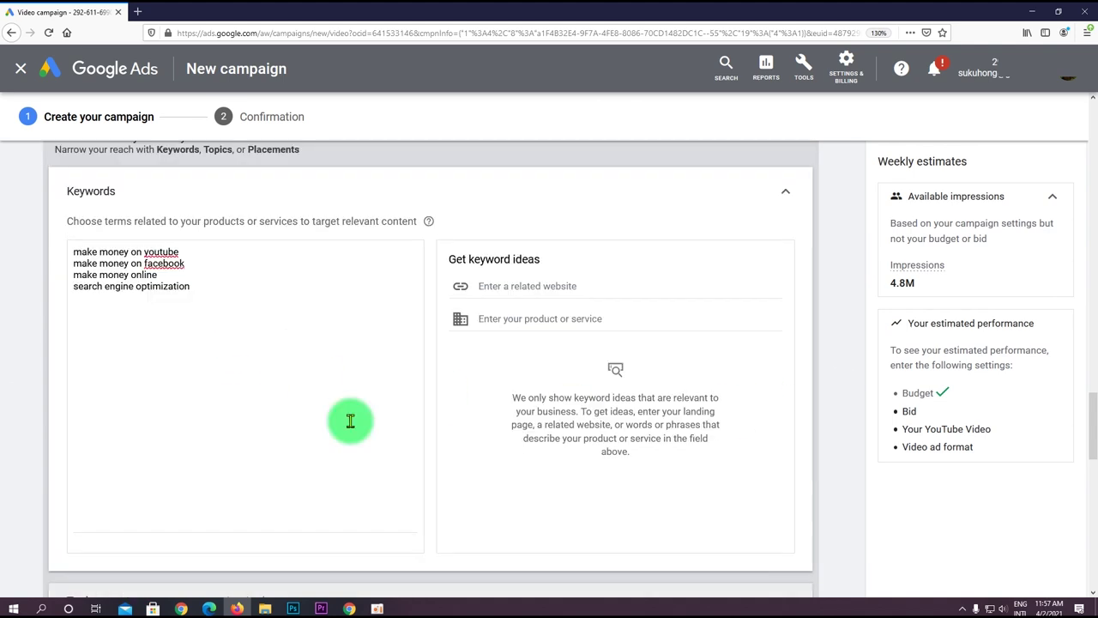
# Expand the Placements targeting and view the YouTube videos and YouTube channels placement categories.
pyautogui.scroll(-4, 804, 489)
pyautogui.click(259, 279)
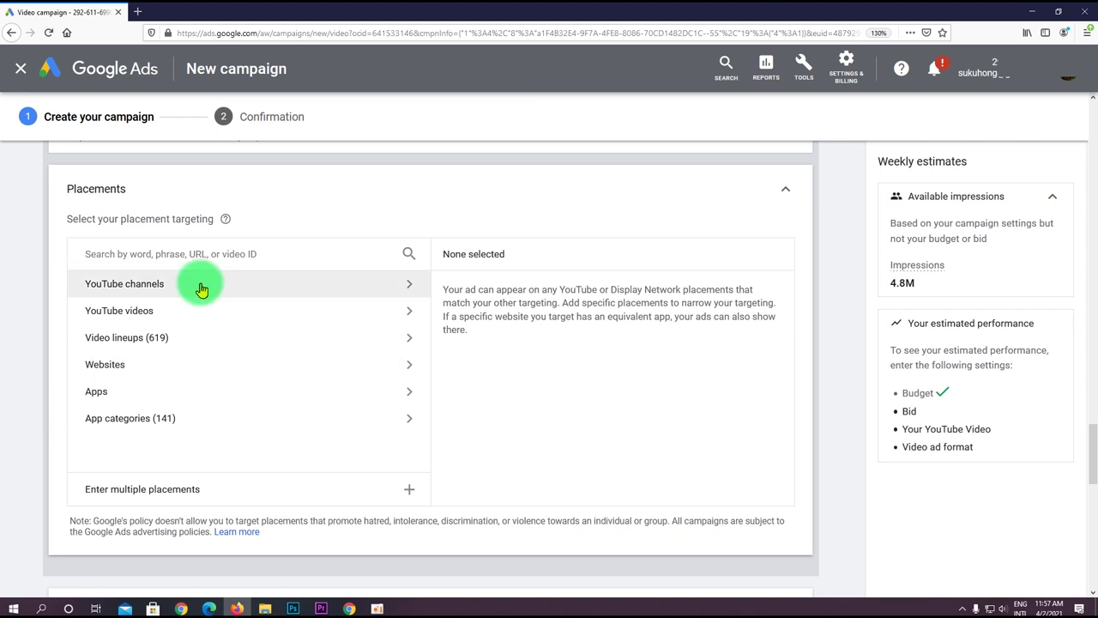
pyautogui.click(157, 317)
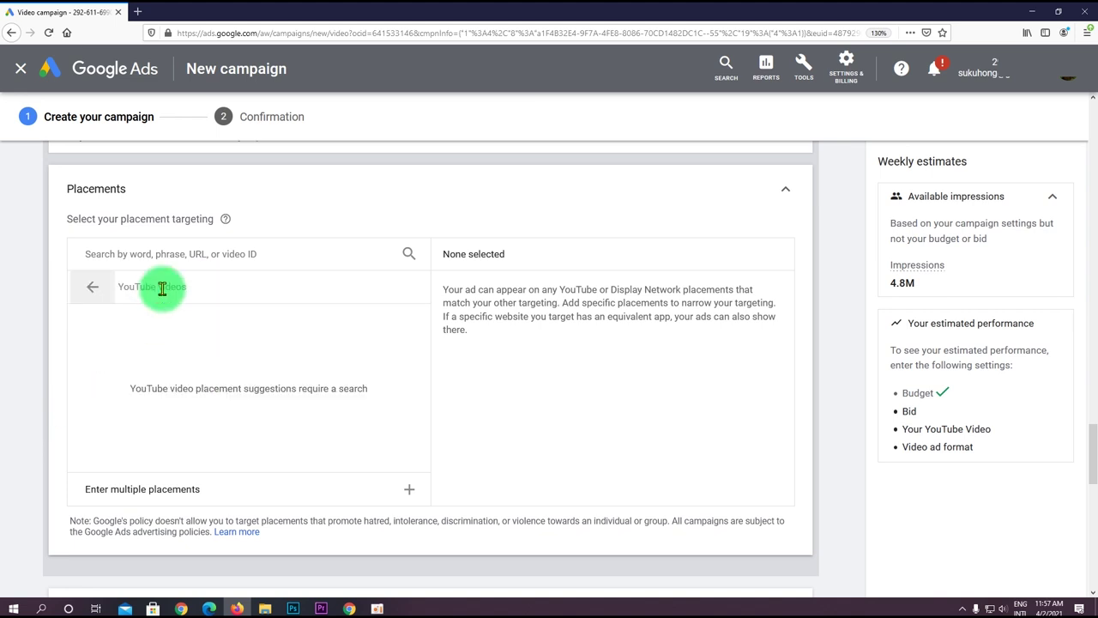
pyautogui.click(94, 288)
pyautogui.click(204, 289)
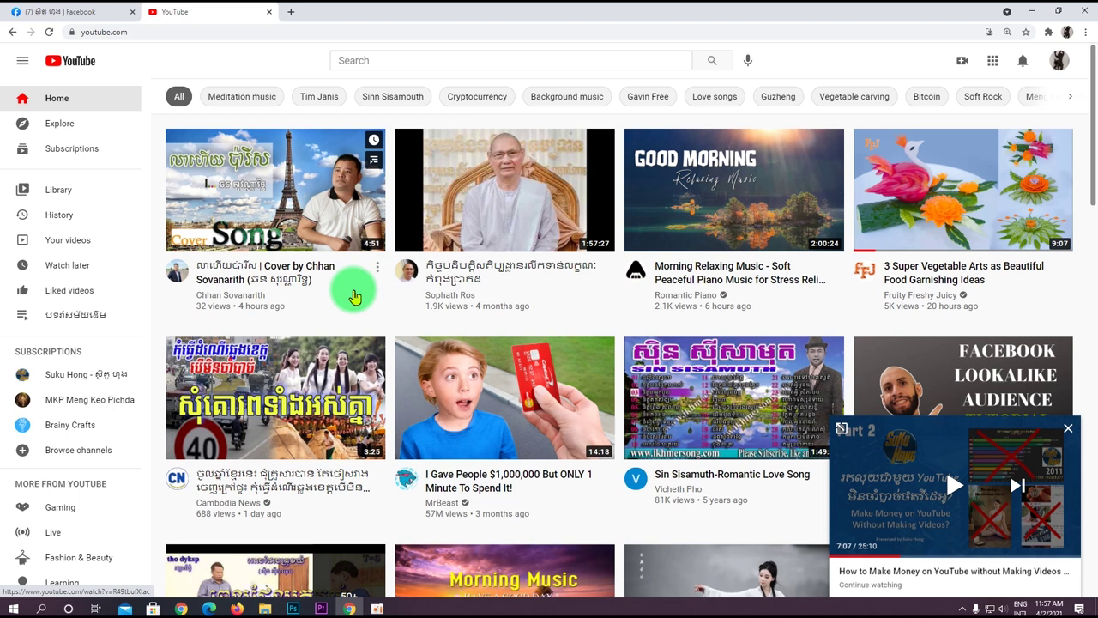
# Switch to YouTube, search for khmer, and sort the results by view count.
pyautogui.scroll(-3, 355, 291)
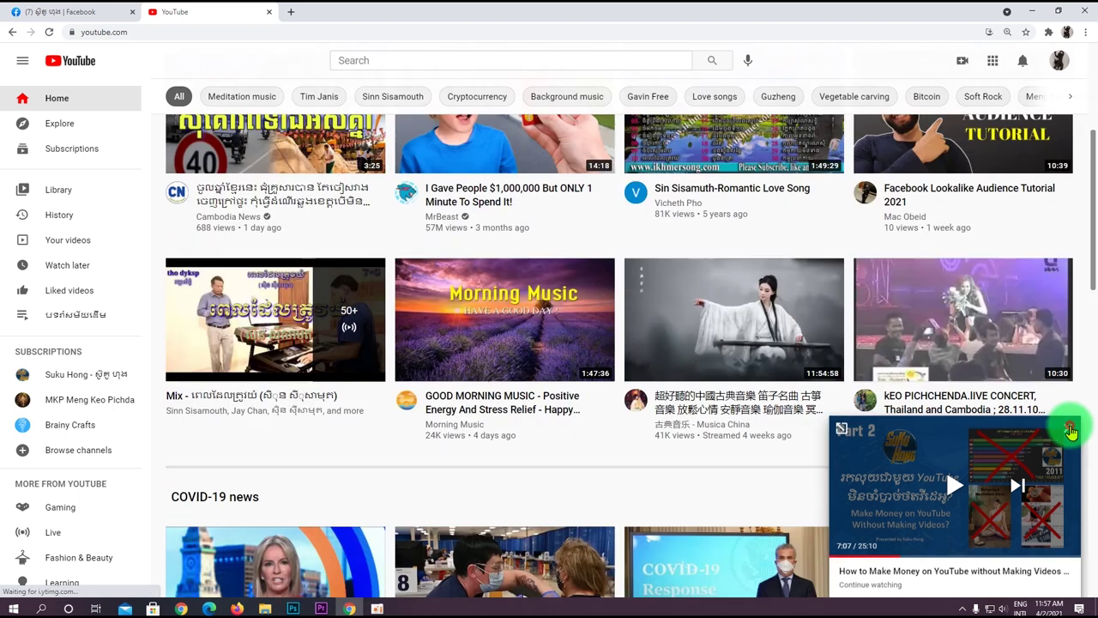
pyautogui.click(1068, 429)
pyautogui.scroll(-5, 506, 429)
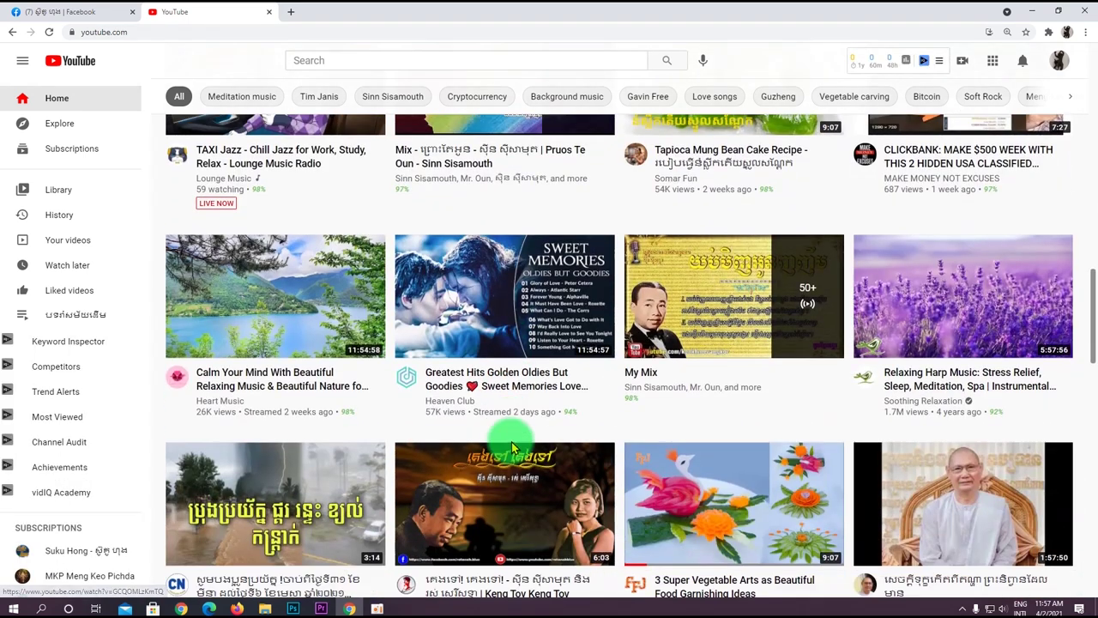
pyautogui.click(347, 60)
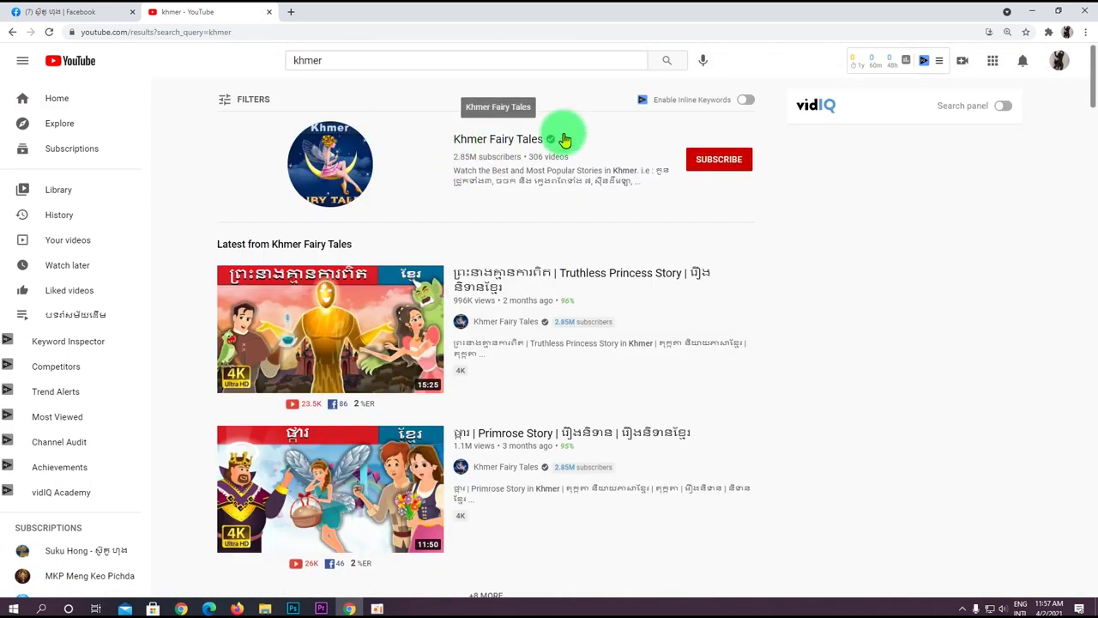
pyautogui.click(249, 98)
pyautogui.click(668, 202)
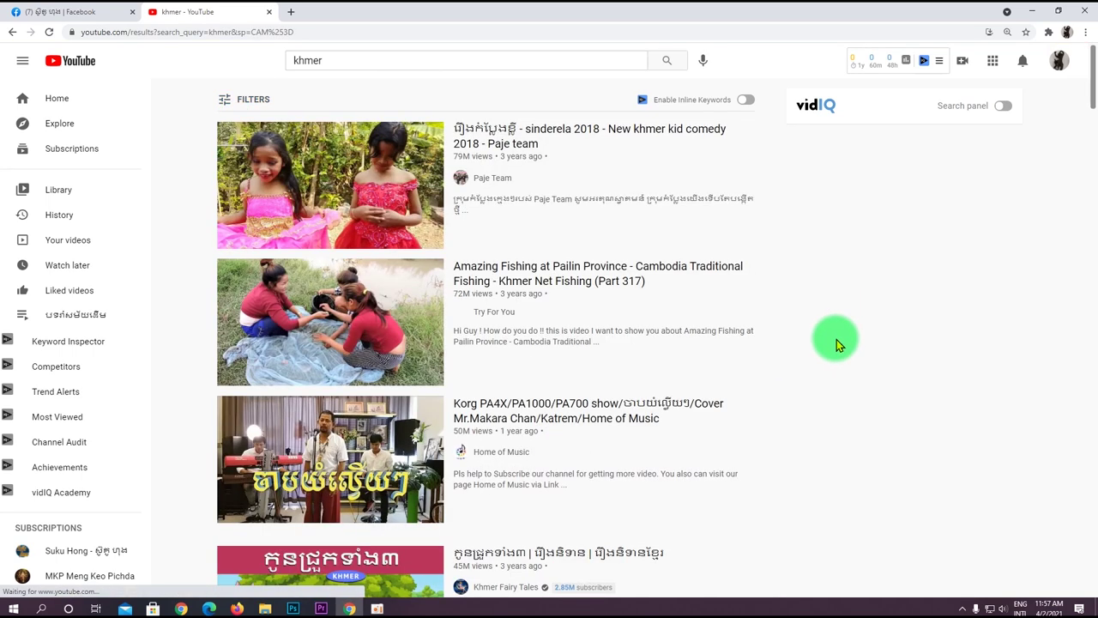
# Examine the most-viewed khmer videos and their channels in the search results as possible ad placements.
pyautogui.scroll(-10, 836, 338)
pyautogui.scroll(-10, 788, 385)
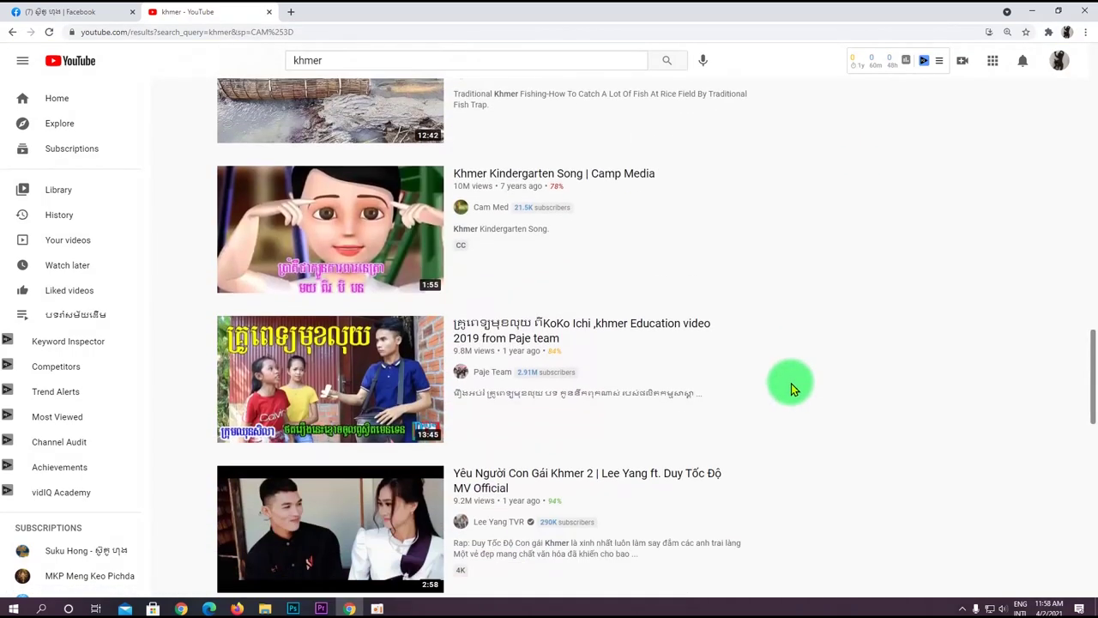
pyautogui.scroll(-6, 791, 387)
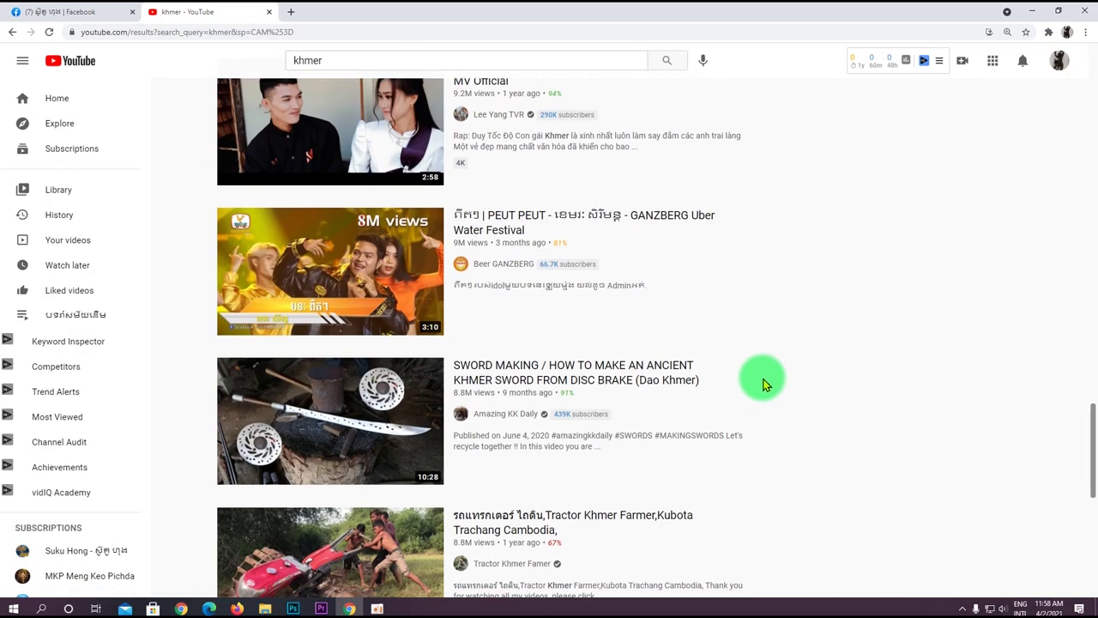
pyautogui.scroll(-10, 763, 384)
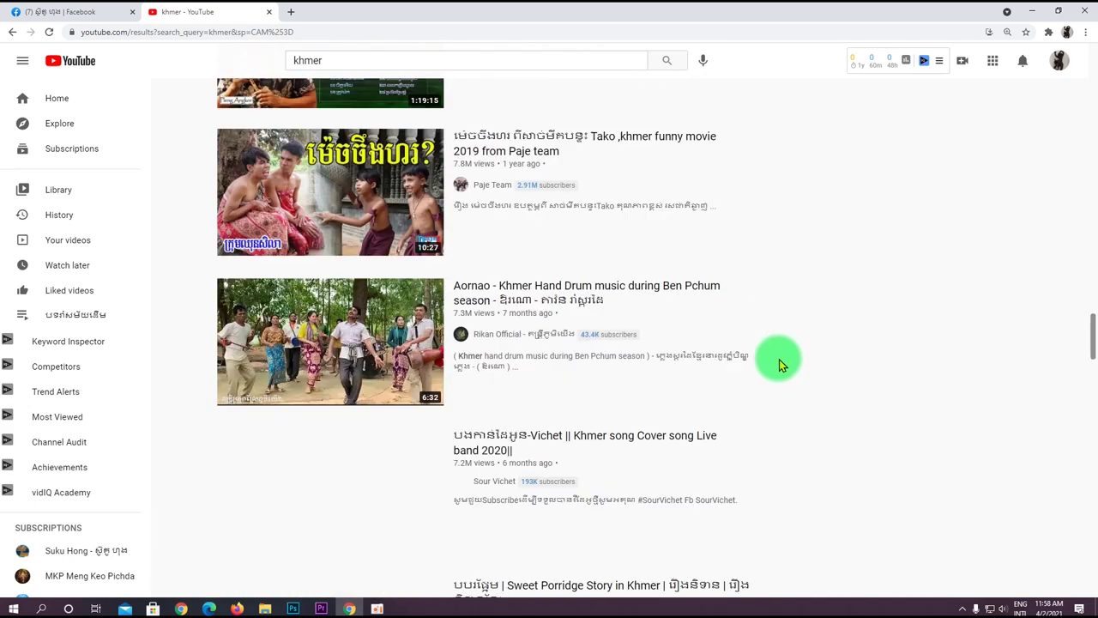
pyautogui.scroll(-12, 832, 375)
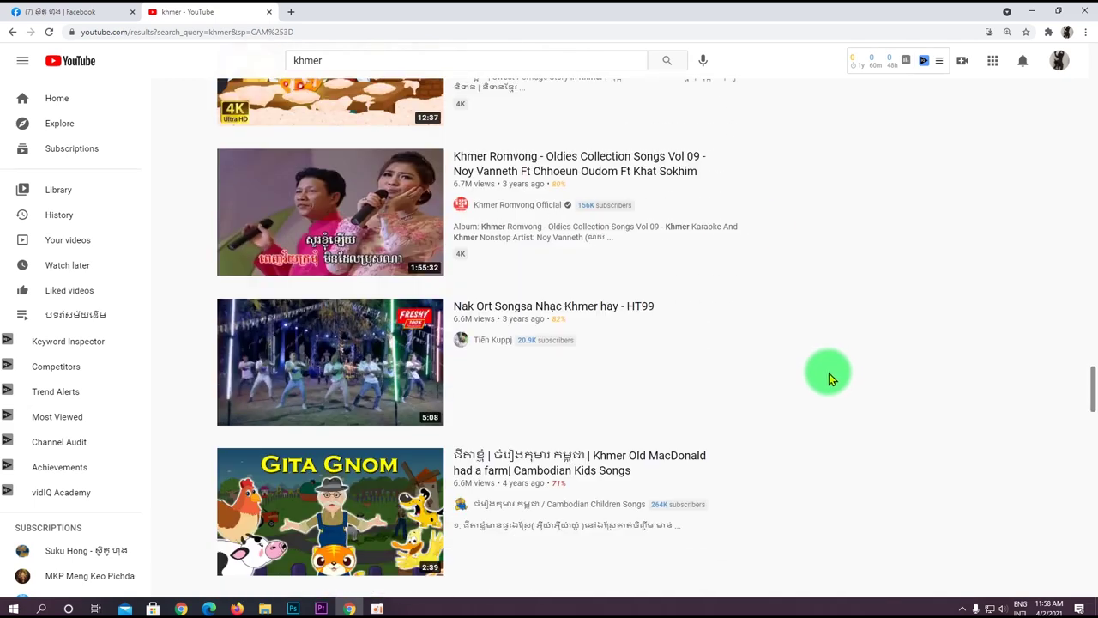
pyautogui.scroll(-6, 774, 371)
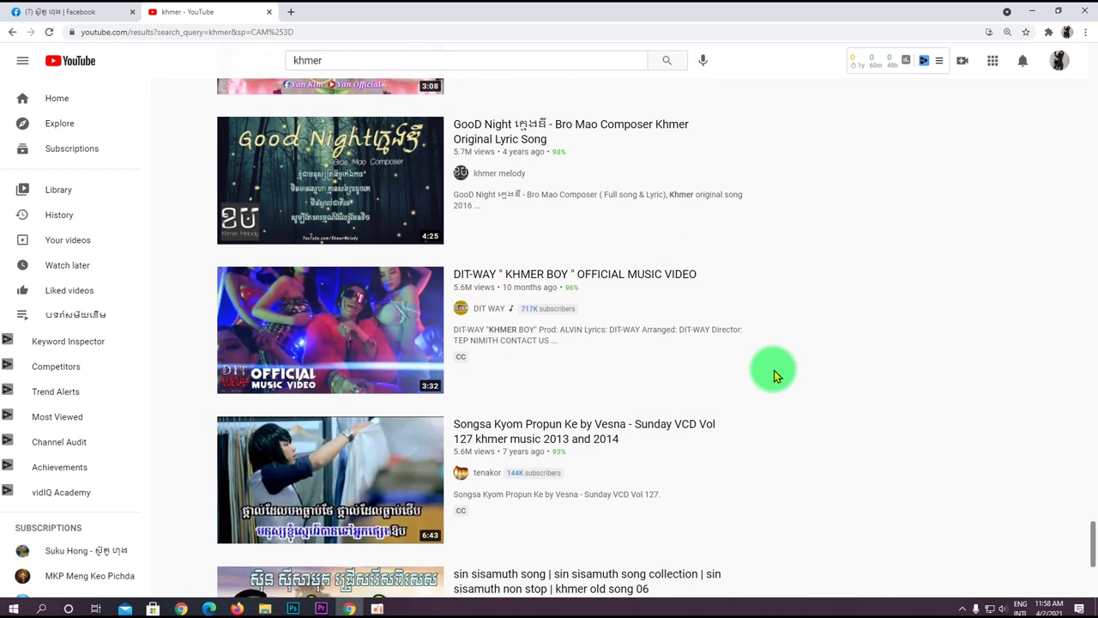
pyautogui.scroll(-3, 774, 370)
pyautogui.scroll(-3, 774, 369)
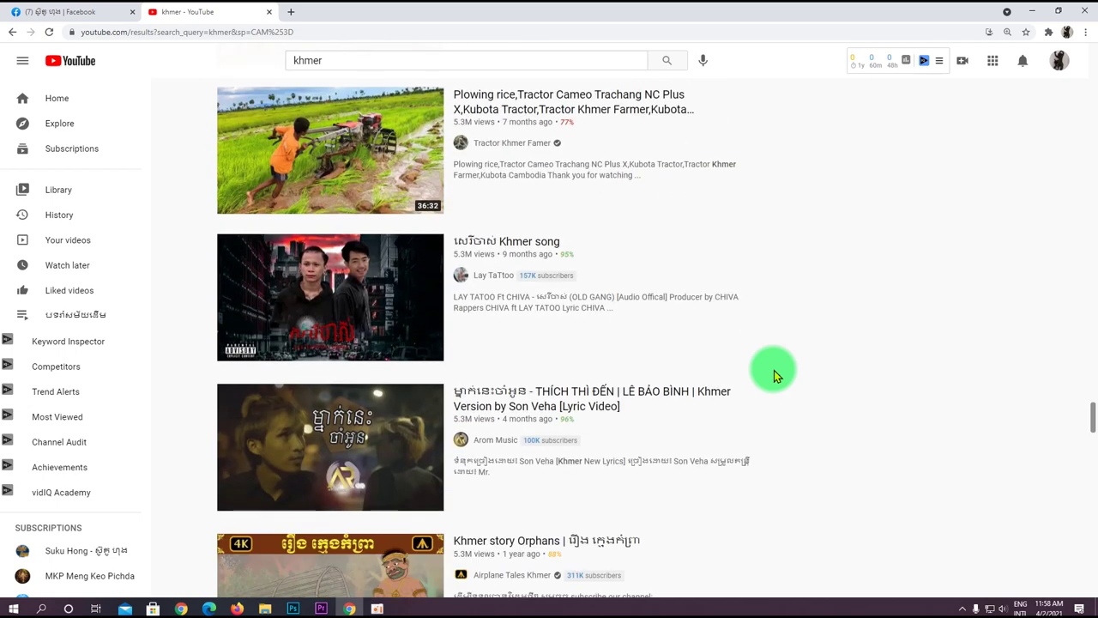
pyautogui.scroll(-4, 774, 370)
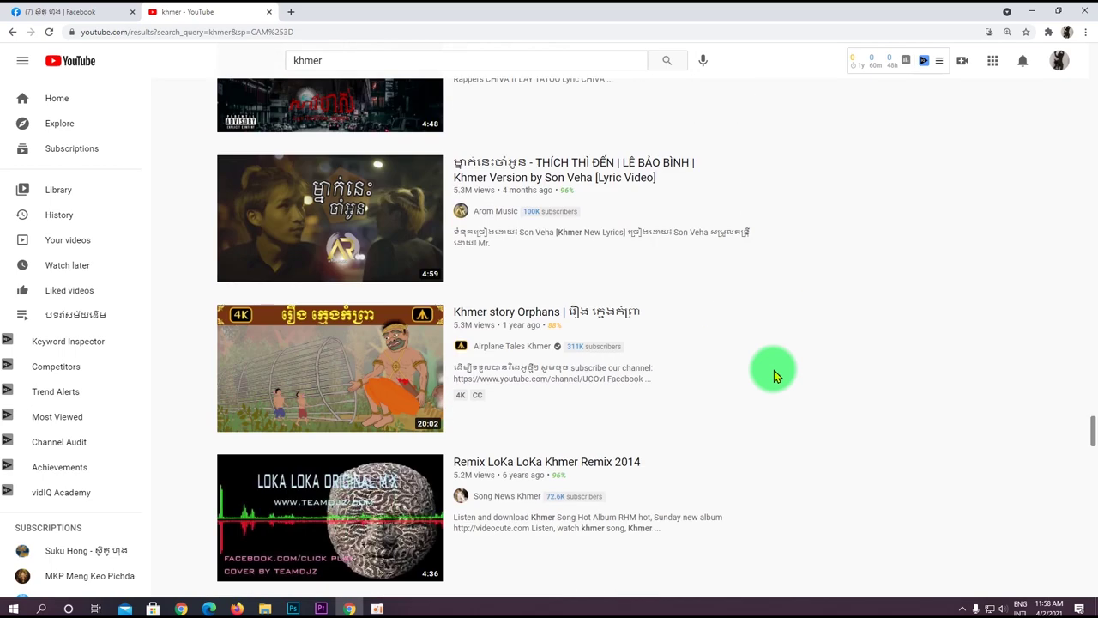
pyautogui.scroll(-5, 747, 368)
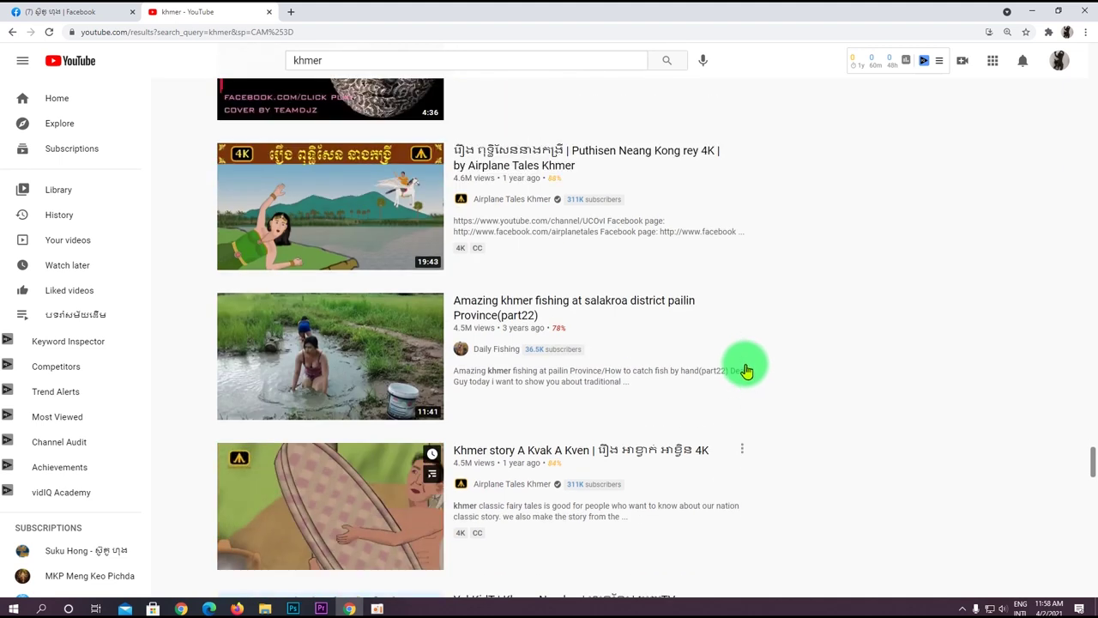
pyautogui.scroll(1, 746, 371)
# Search YouTube for make money on youtube khmer and sort the results by view count.
pyautogui.doubleClick(357, 66)
pyautogui.write('m')
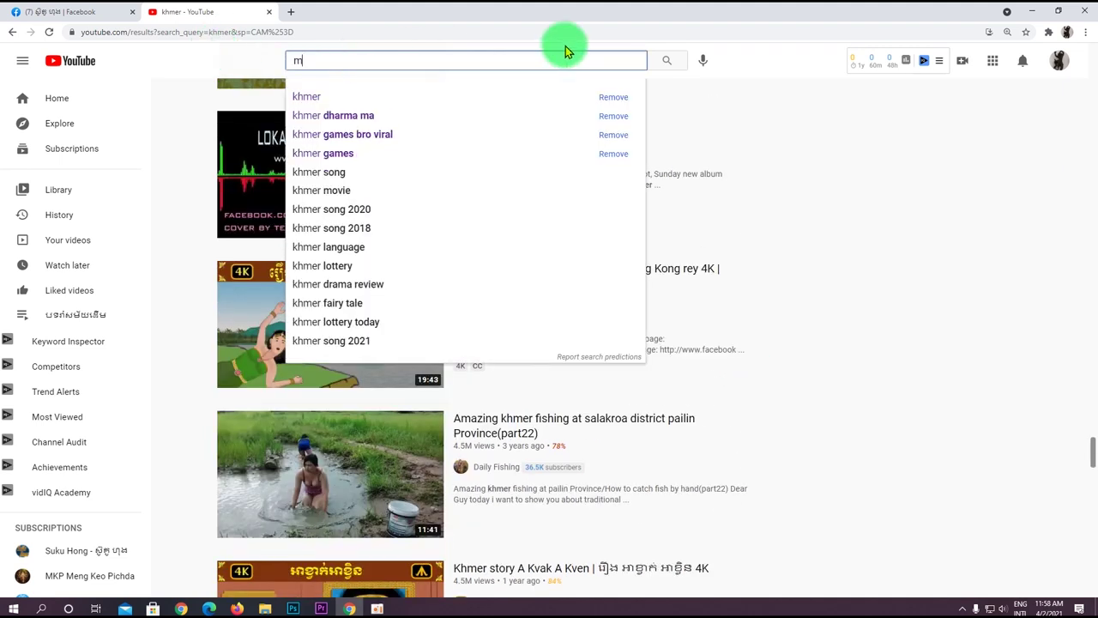
pyautogui.write('ake money on youtube')
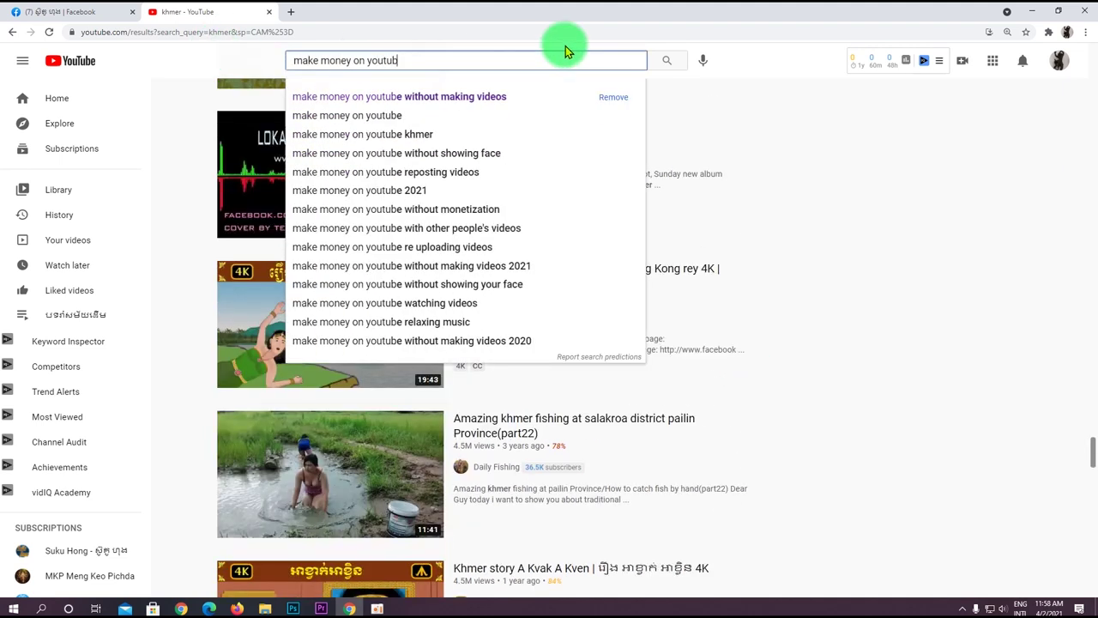
pyautogui.press('Return')
pyautogui.click(445, 60)
pyautogui.write('khmer')
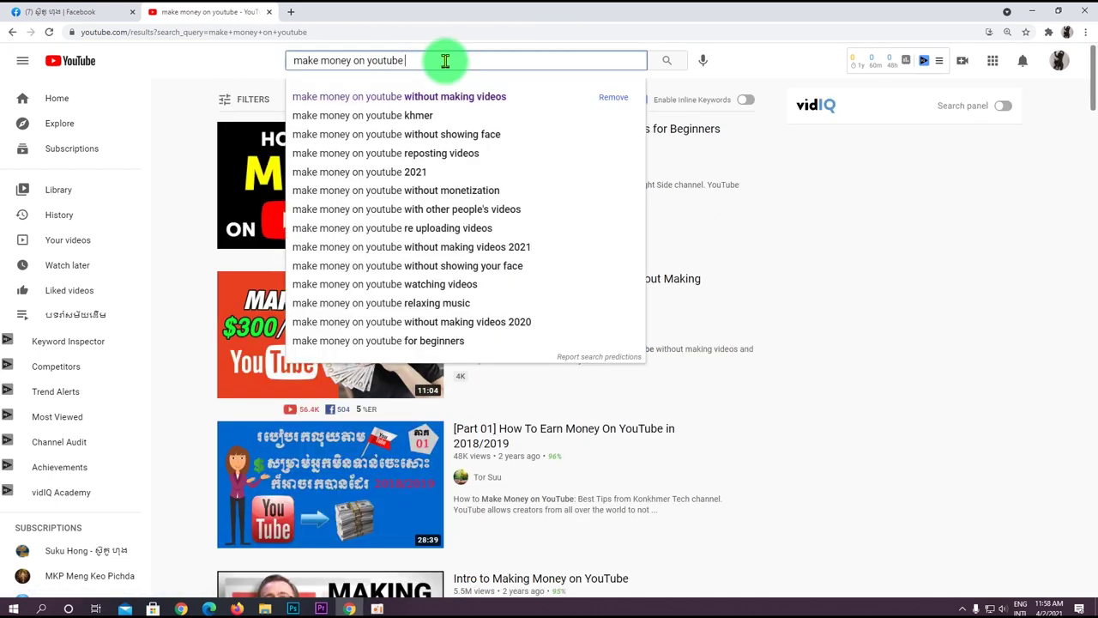
pyautogui.press('Return')
pyautogui.click(253, 99)
pyautogui.click(669, 204)
# Examine the most-viewed videos about making money on YouTube in Khmer and their channels as possible ad placements.
pyautogui.scroll(-2, 404, 343)
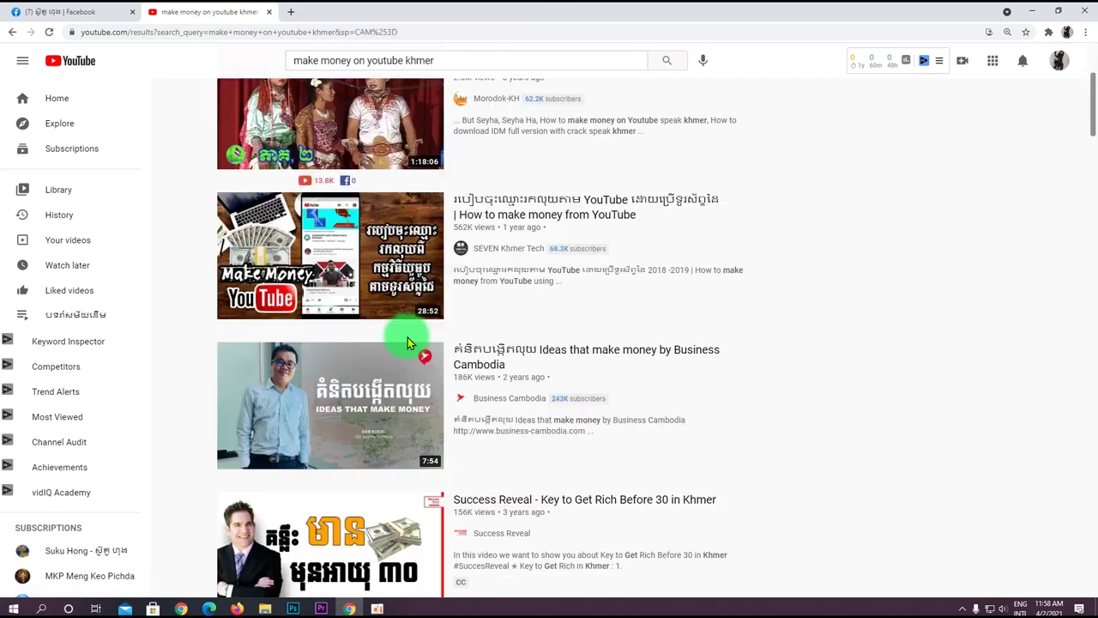
pyautogui.scroll(-1, 894, 314)
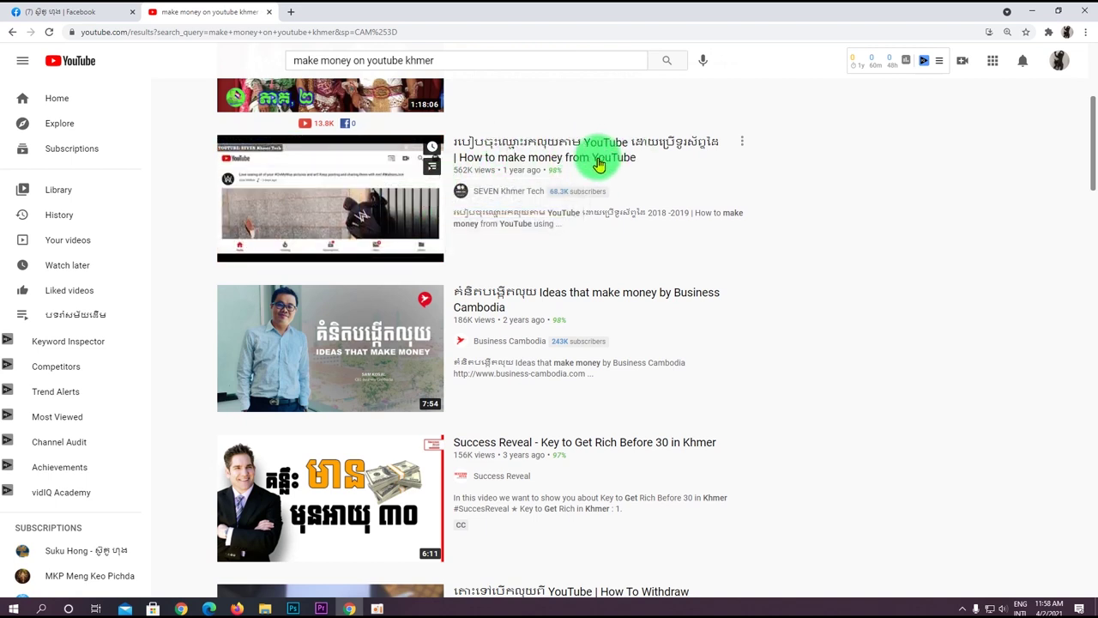
pyautogui.scroll(-5, 815, 368)
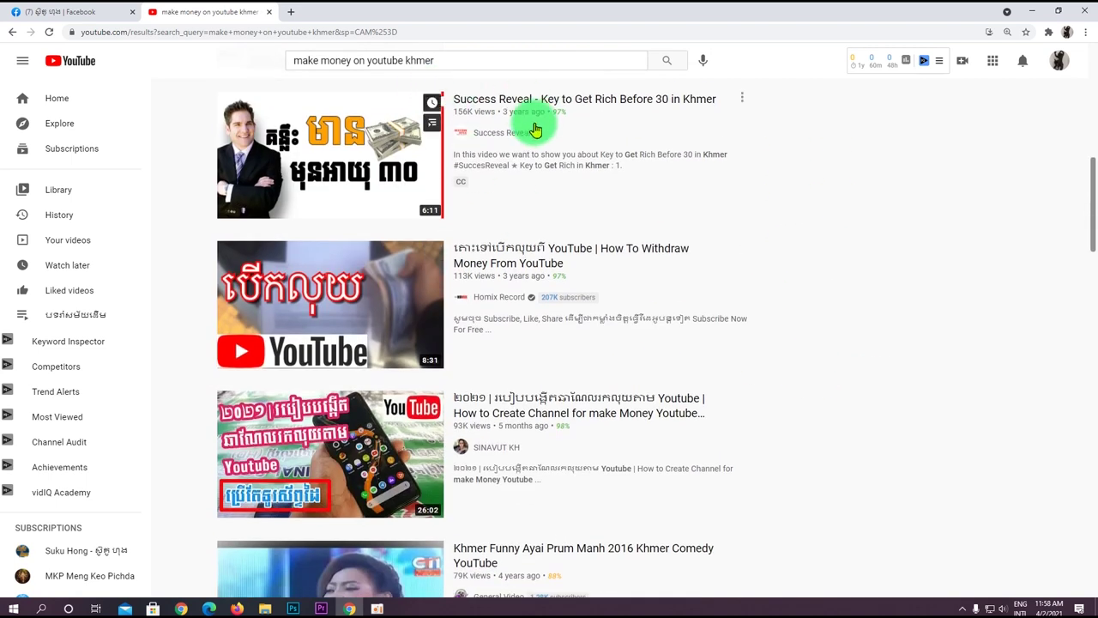
pyautogui.scroll(-3, 446, 309)
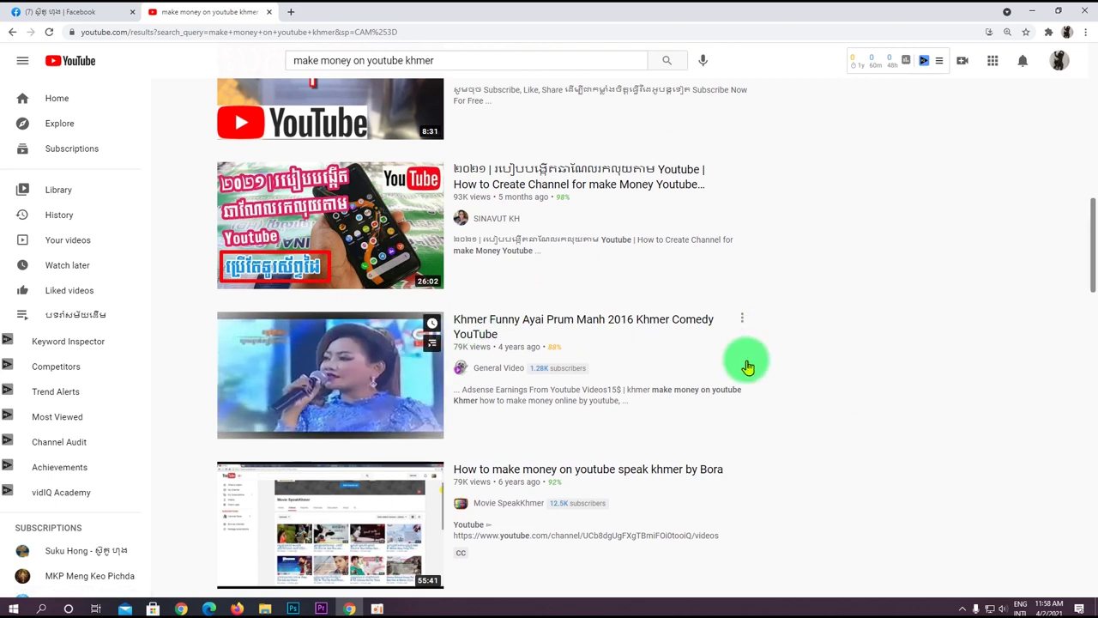
pyautogui.scroll(-2, 852, 360)
pyautogui.scroll(-2, 852, 360)
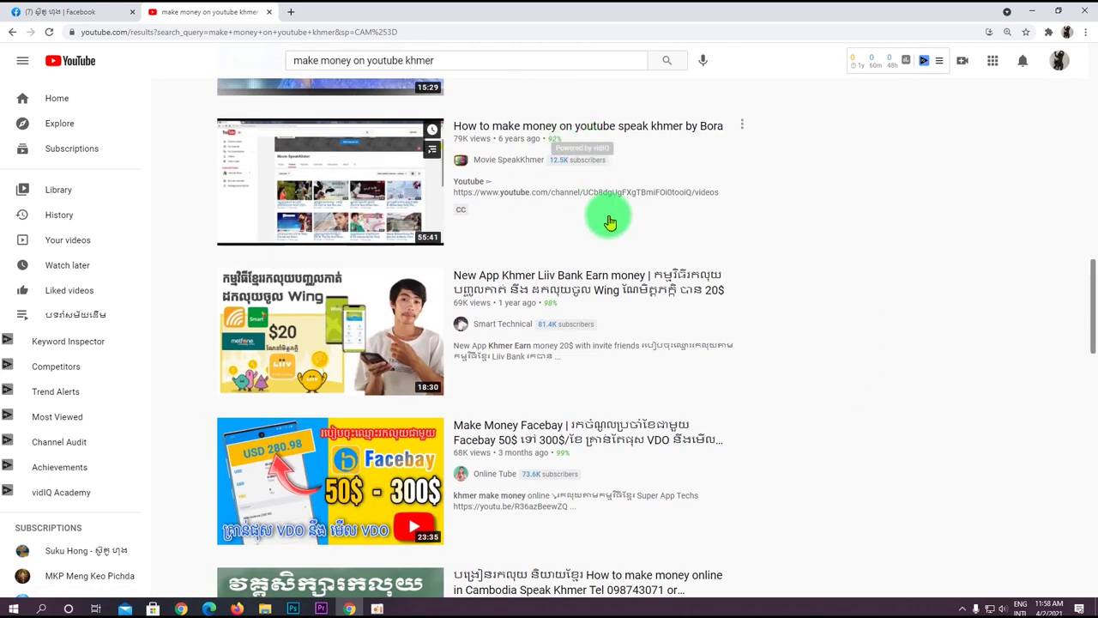
pyautogui.scroll(-7, 846, 300)
pyautogui.scroll(-7, 644, 321)
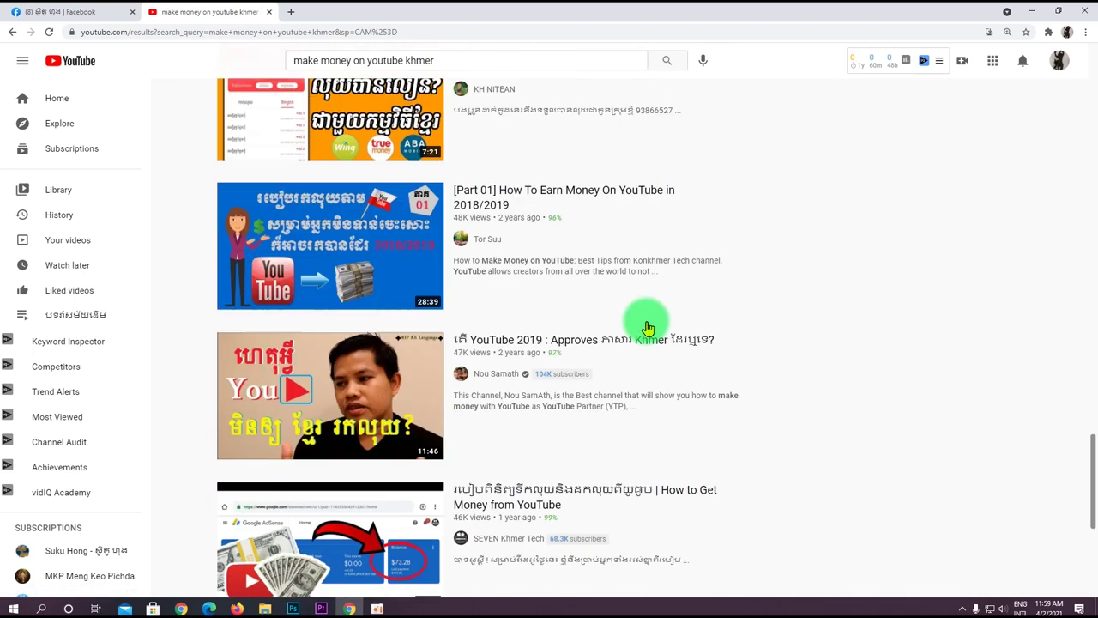
pyautogui.scroll(6, 644, 321)
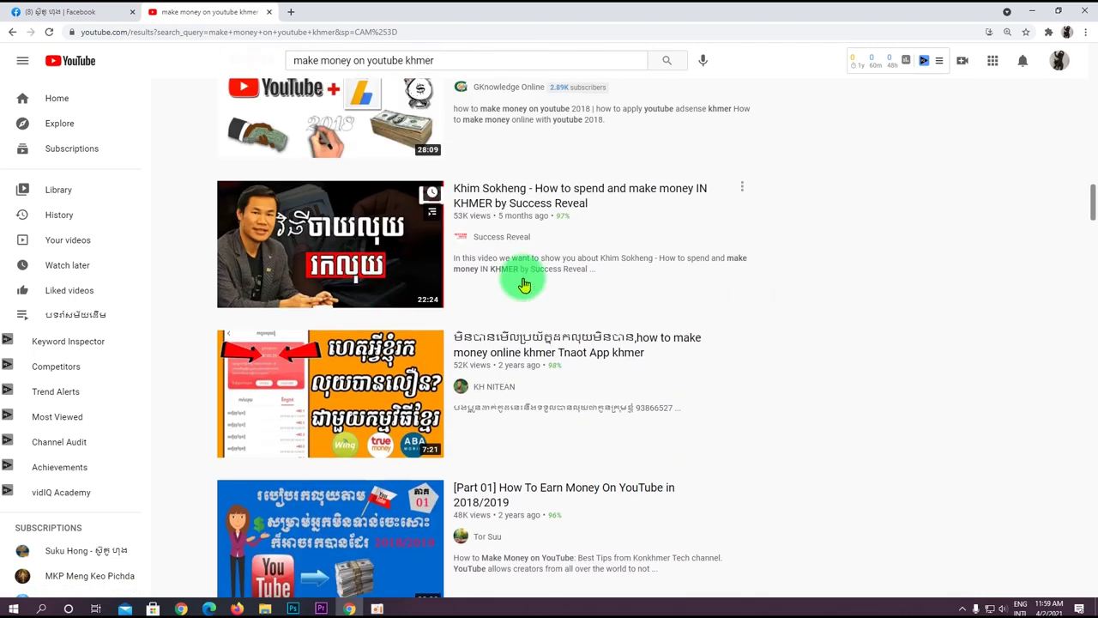
pyautogui.scroll(-2, 780, 351)
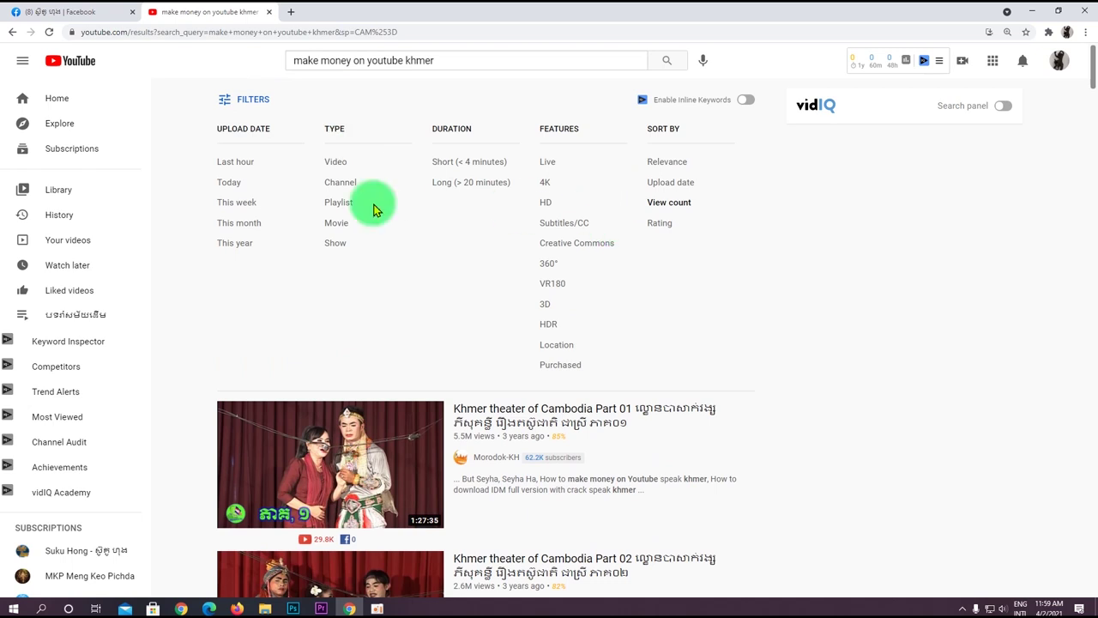
# Limit the search results to channels and copy the URL of the Khmer Nation channel from its own page.
pyautogui.click(343, 185)
pyautogui.scroll(-4, 524, 380)
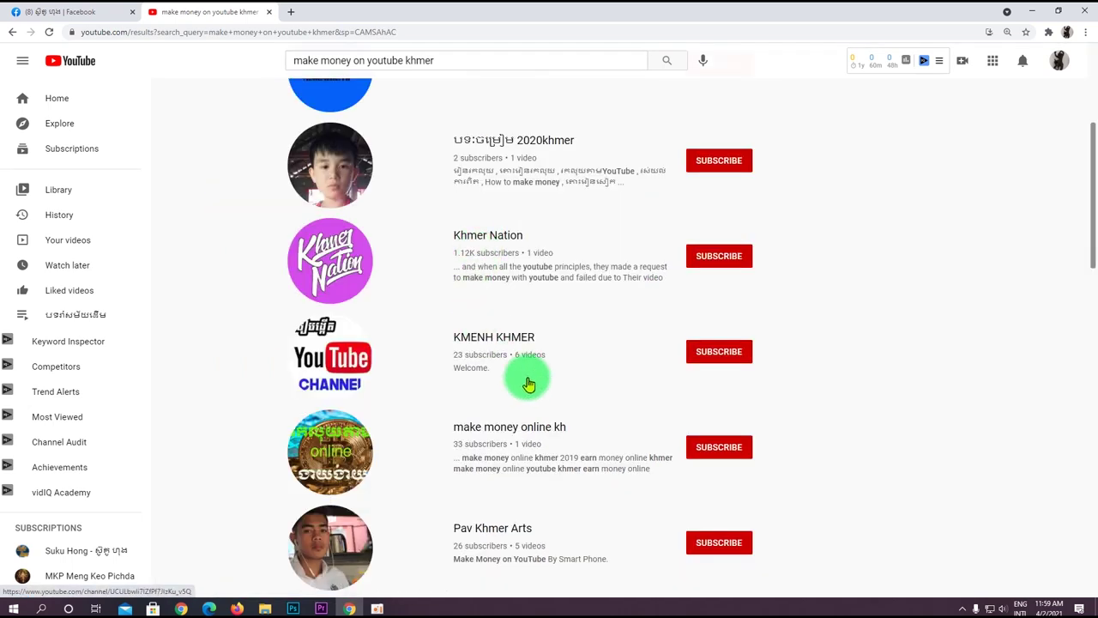
pyautogui.rightClick(515, 238)
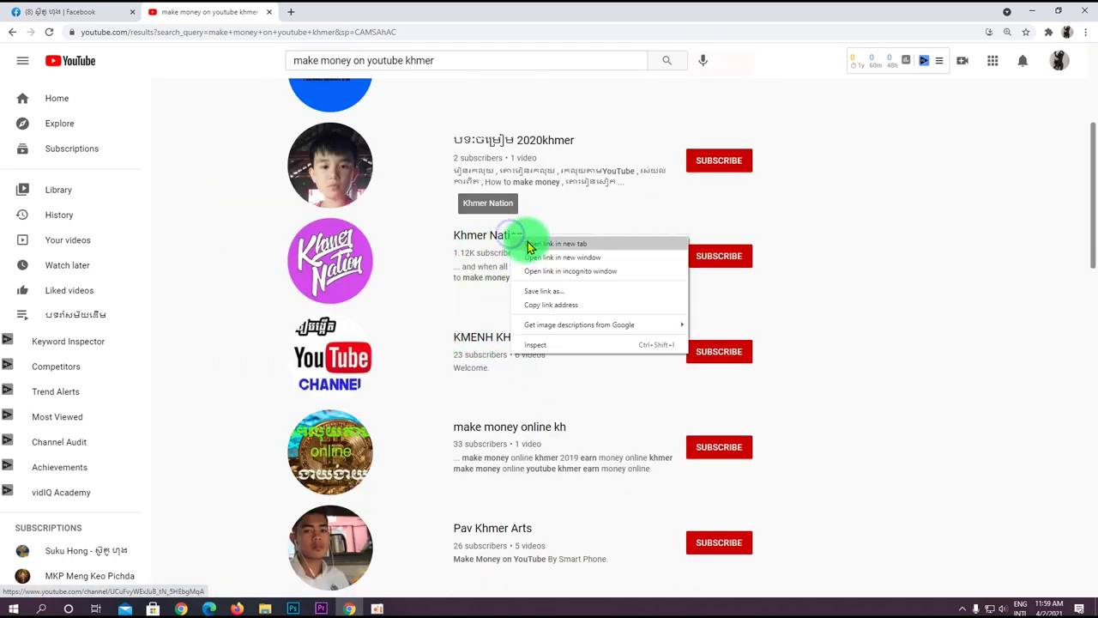
pyautogui.click(540, 245)
pyautogui.click(296, 10)
pyautogui.click(391, 32)
pyautogui.hotkey('ctrl', 'c')
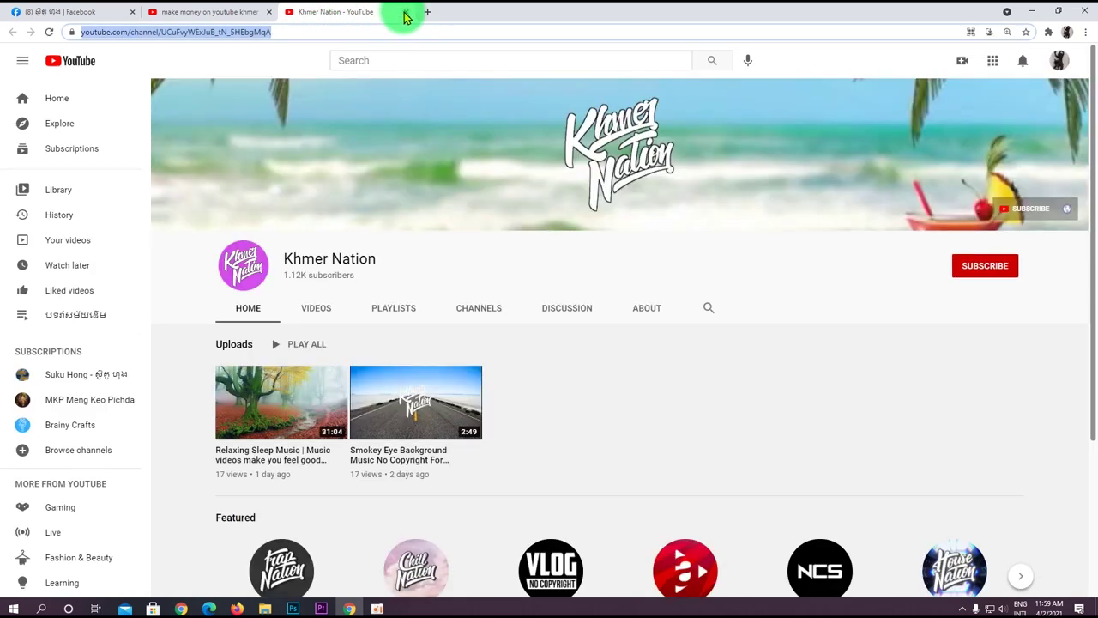
pyautogui.click(405, 11)
# Switch to Google Ads, look up the copied Khmer Nation URL under YouTube channels placements, and return to the placement categories.
pyautogui.click(43, 11)
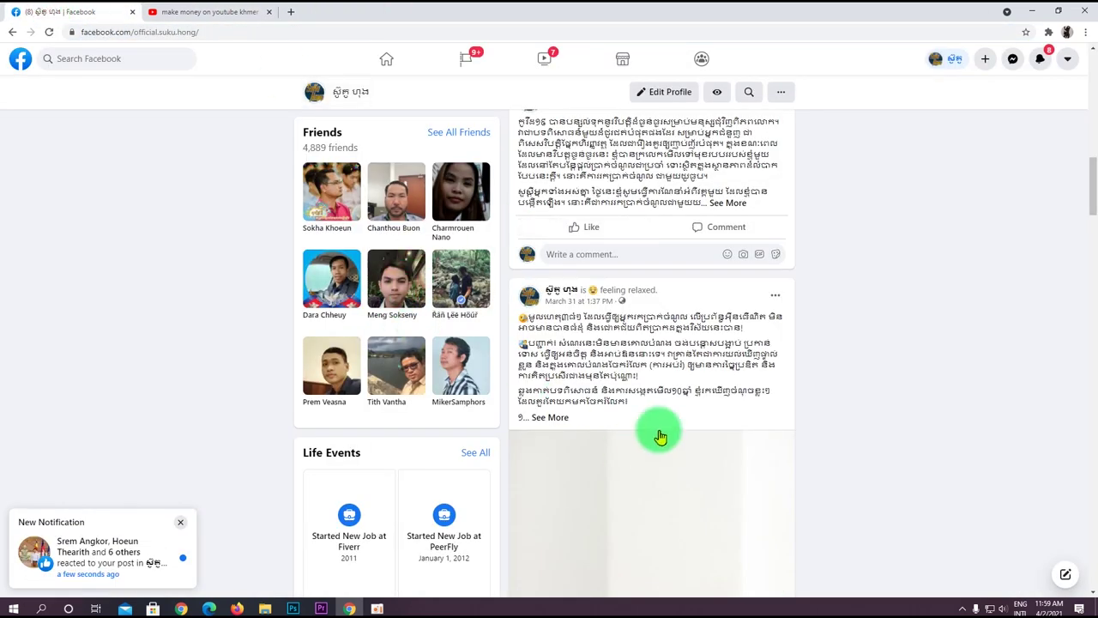
pyautogui.click(254, 608)
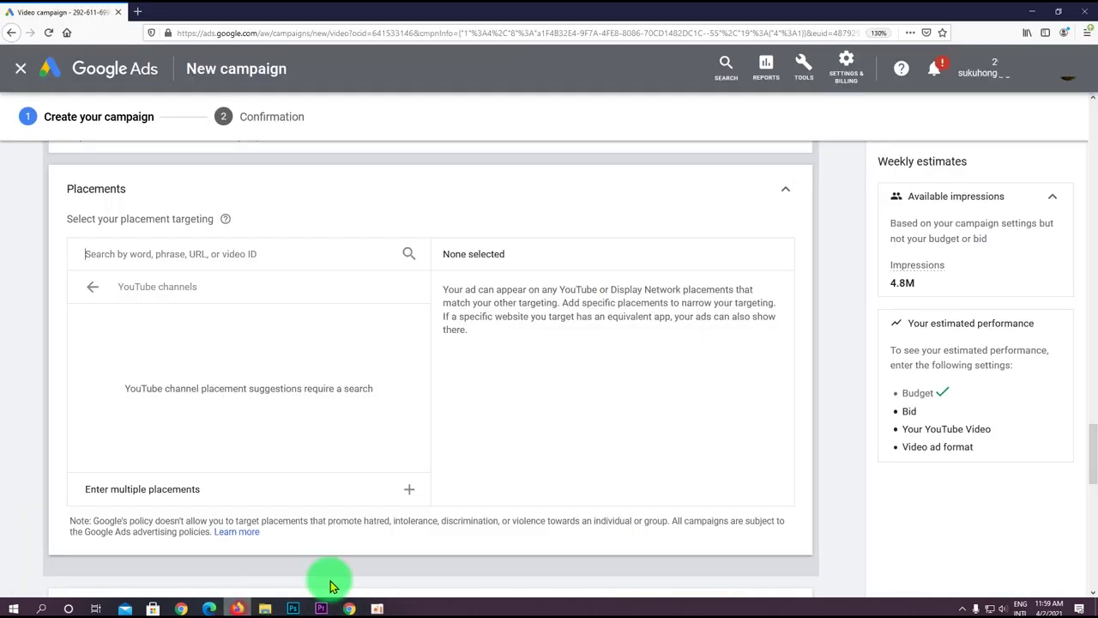
pyautogui.click(197, 255)
pyautogui.hotkey('ctrl', 'v')
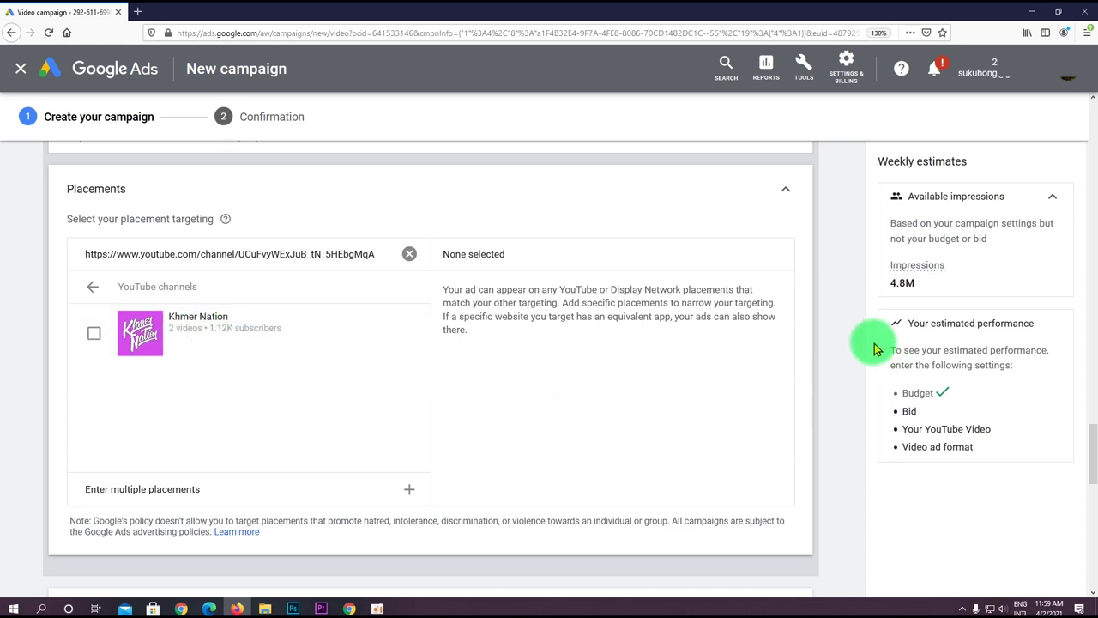
pyautogui.click(94, 290)
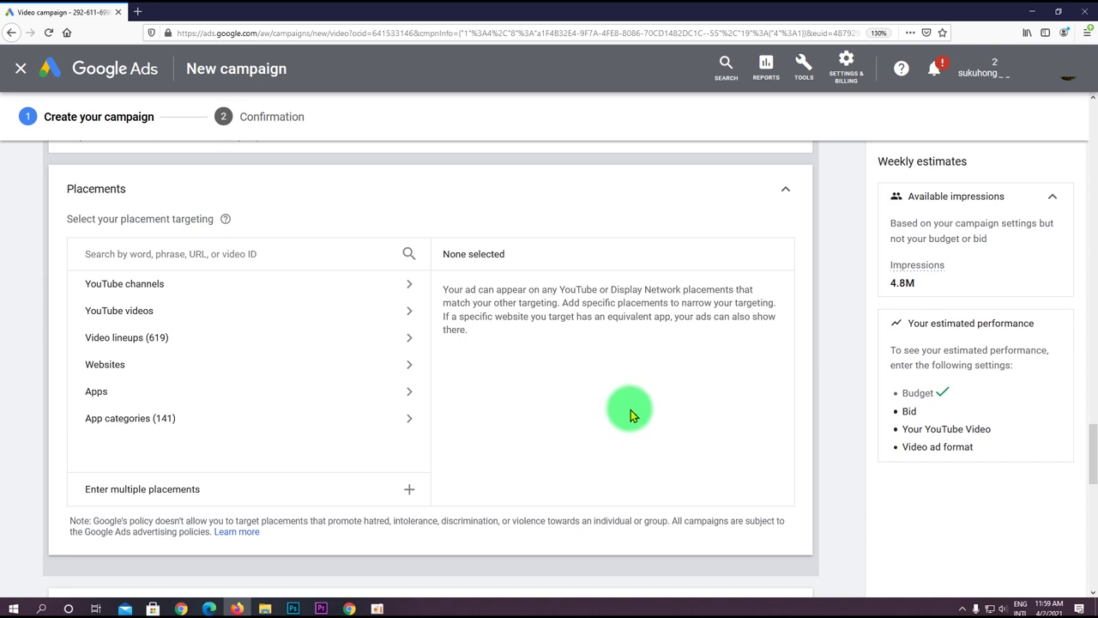
# View the YouTube videos placement category and return to the category list without selecting a placement.
pyautogui.scroll(-1, 630, 409)
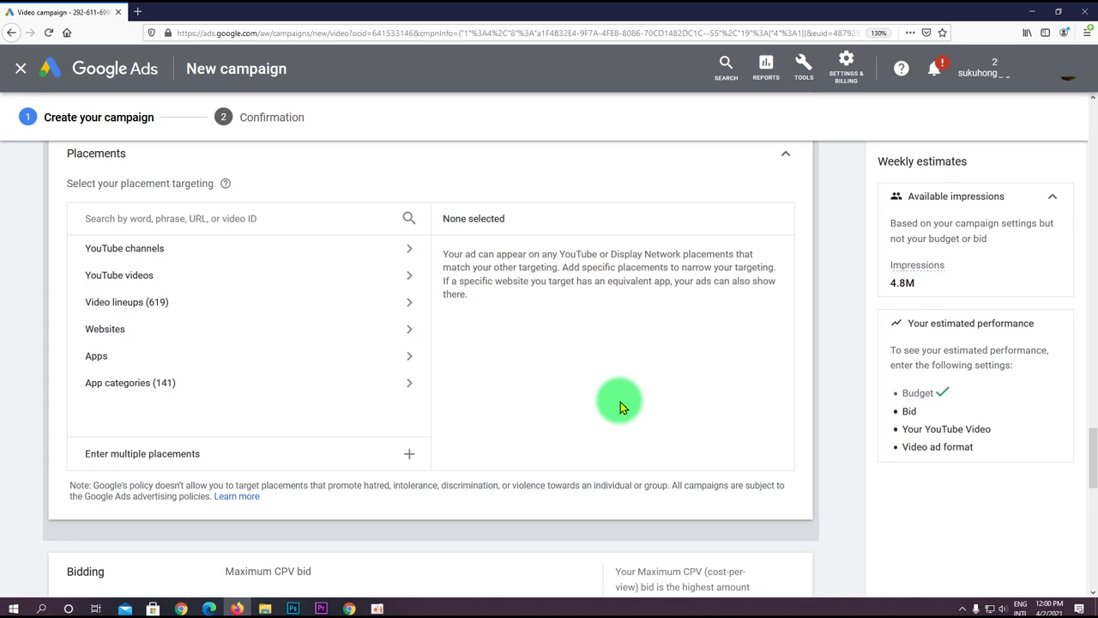
pyautogui.scroll(2, 620, 400)
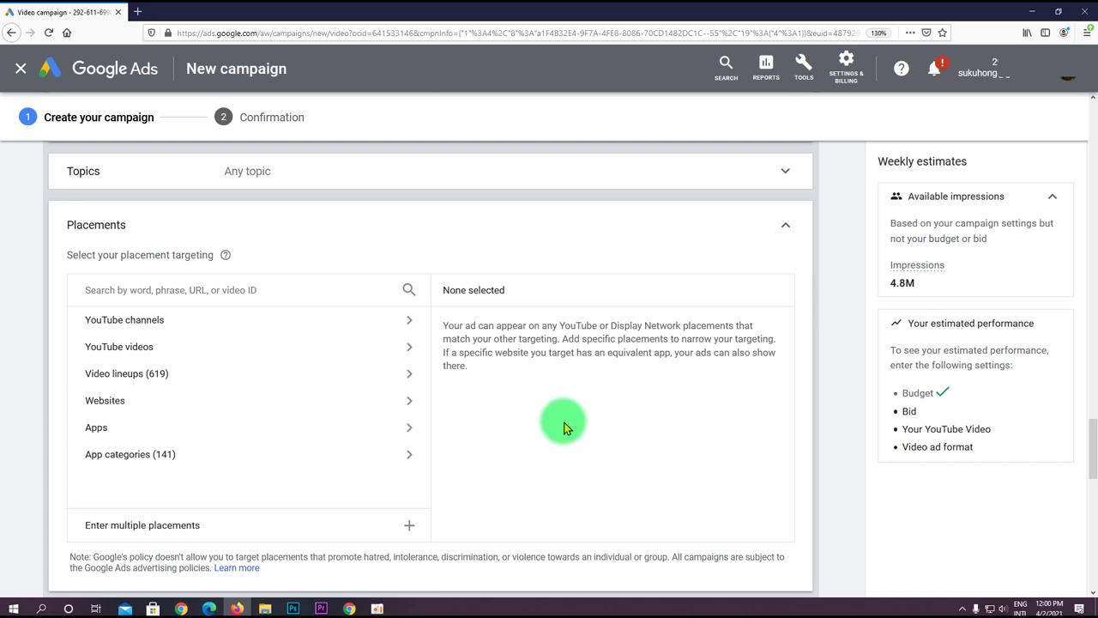
pyautogui.click(117, 348)
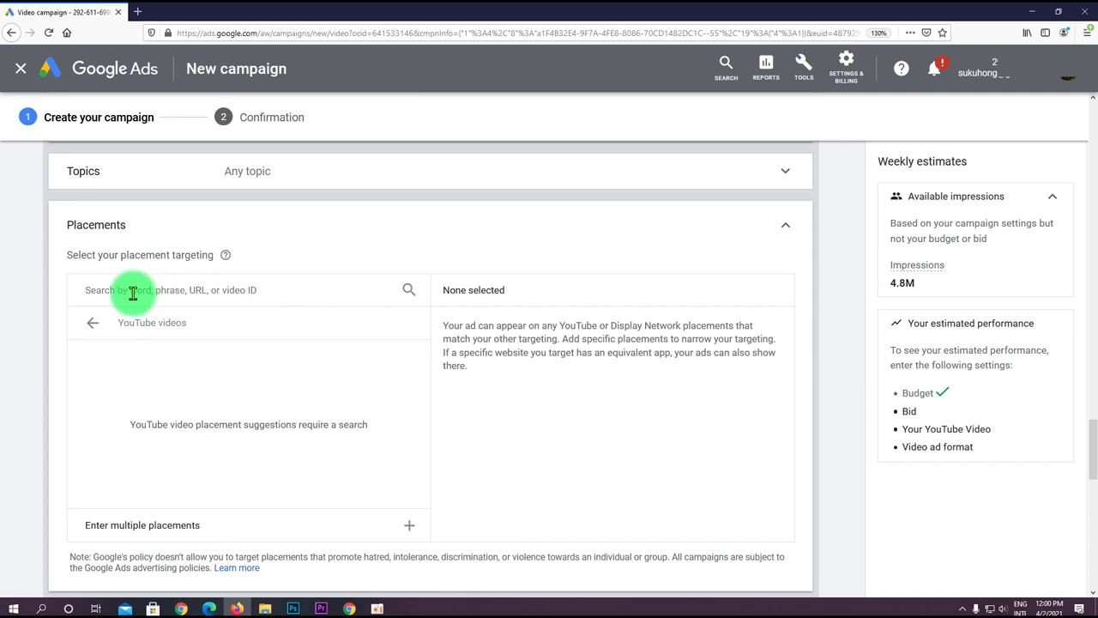
pyautogui.click(93, 327)
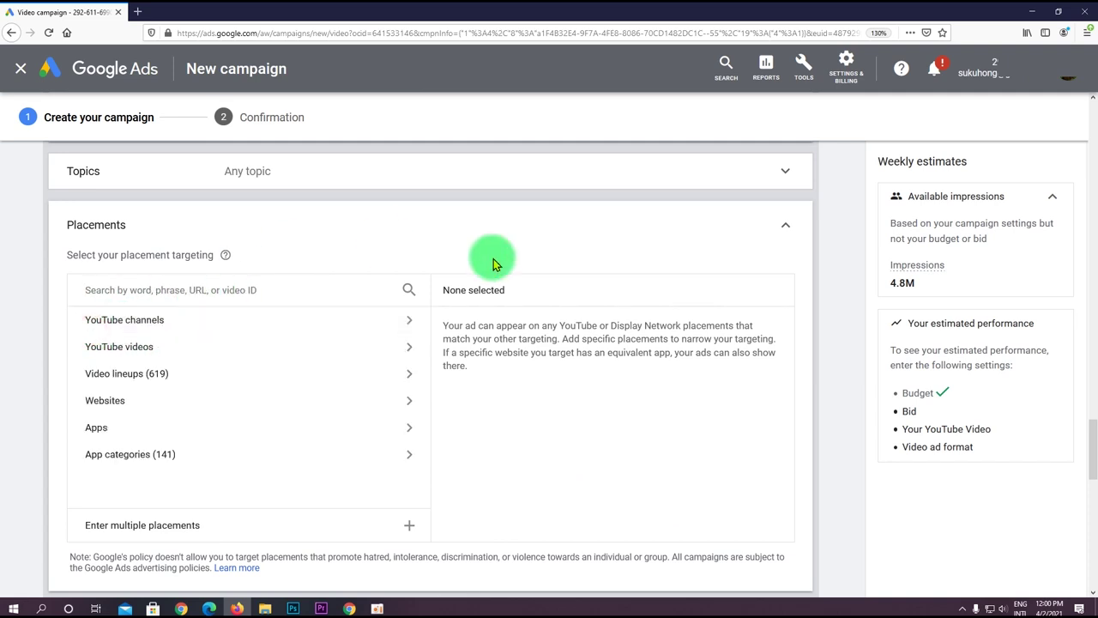
pyautogui.scroll(-1, 539, 399)
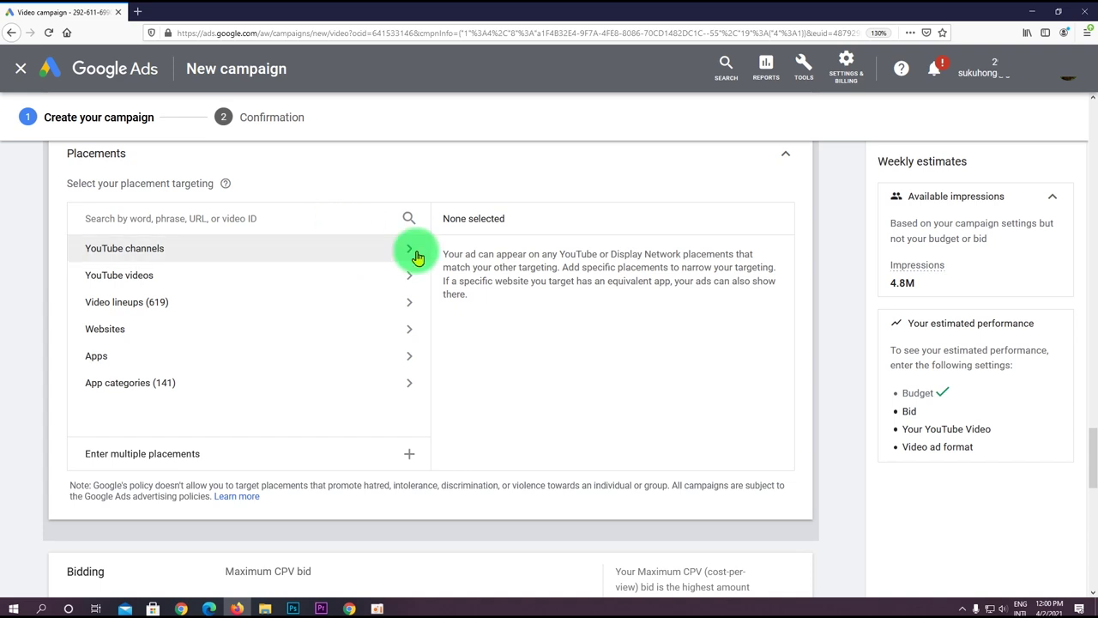
# Review the ad group's keyword list together with its Topics and Placements targeting.
pyautogui.scroll(5, 581, 400)
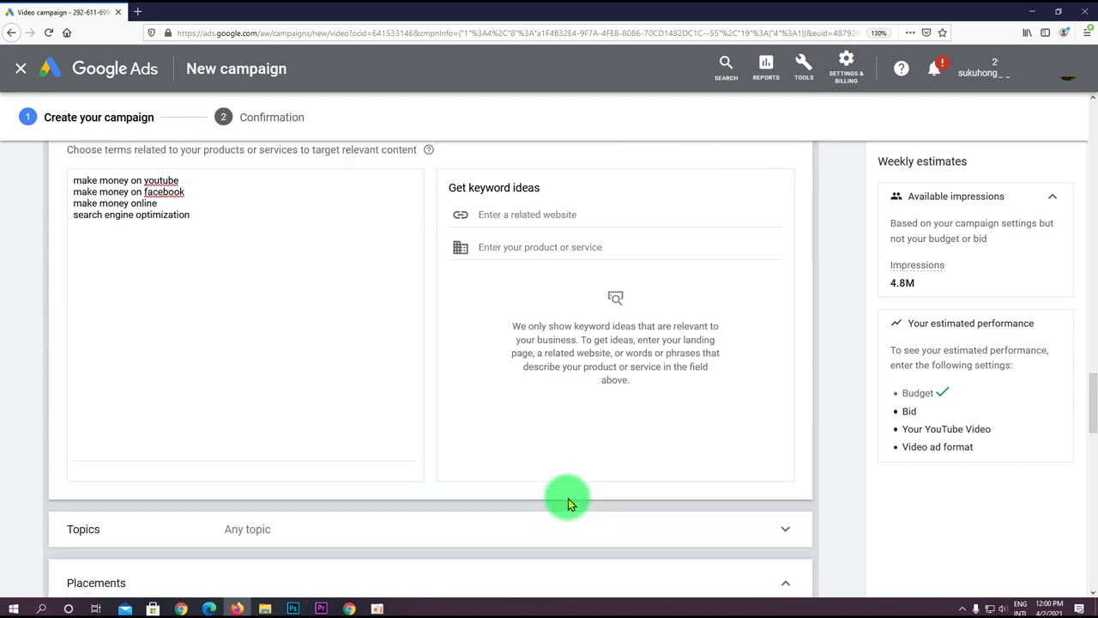
pyautogui.scroll(1, 568, 503)
pyautogui.hotkey('ctrl', 'a')
pyautogui.click(33, 239)
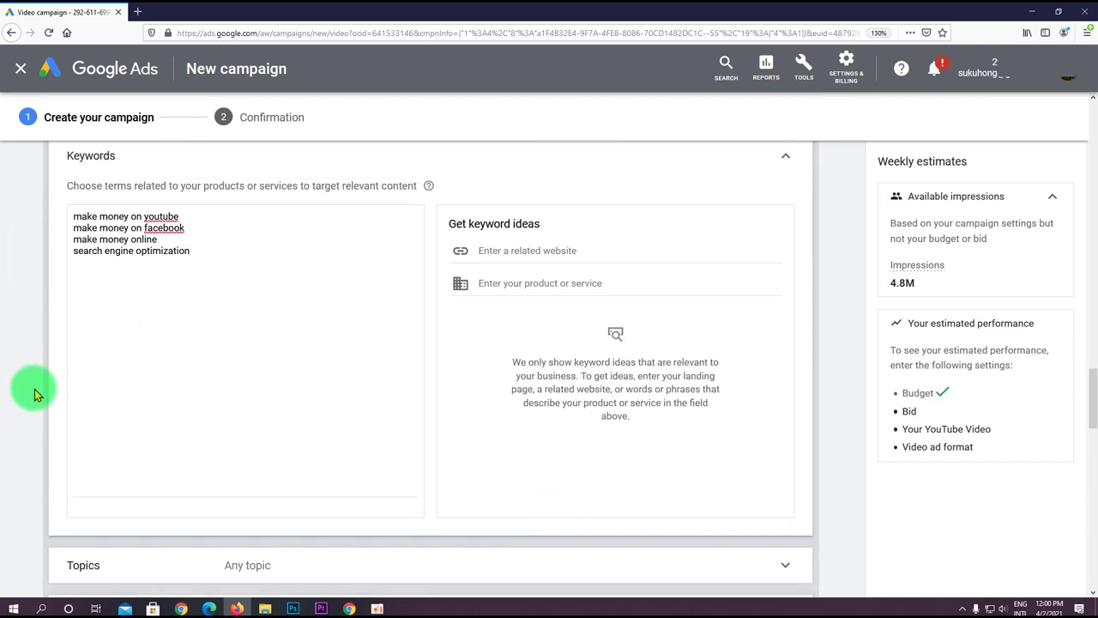
pyautogui.scroll(-3, 34, 389)
pyautogui.scroll(3, 40, 403)
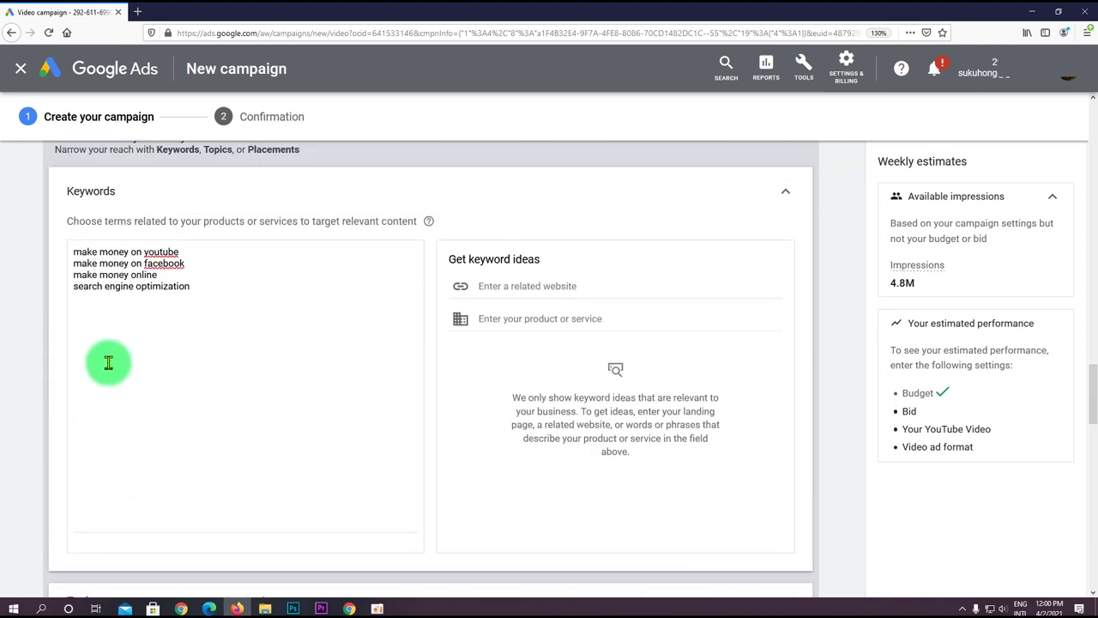
pyautogui.click(108, 360)
pyautogui.scroll(-4, 289, 460)
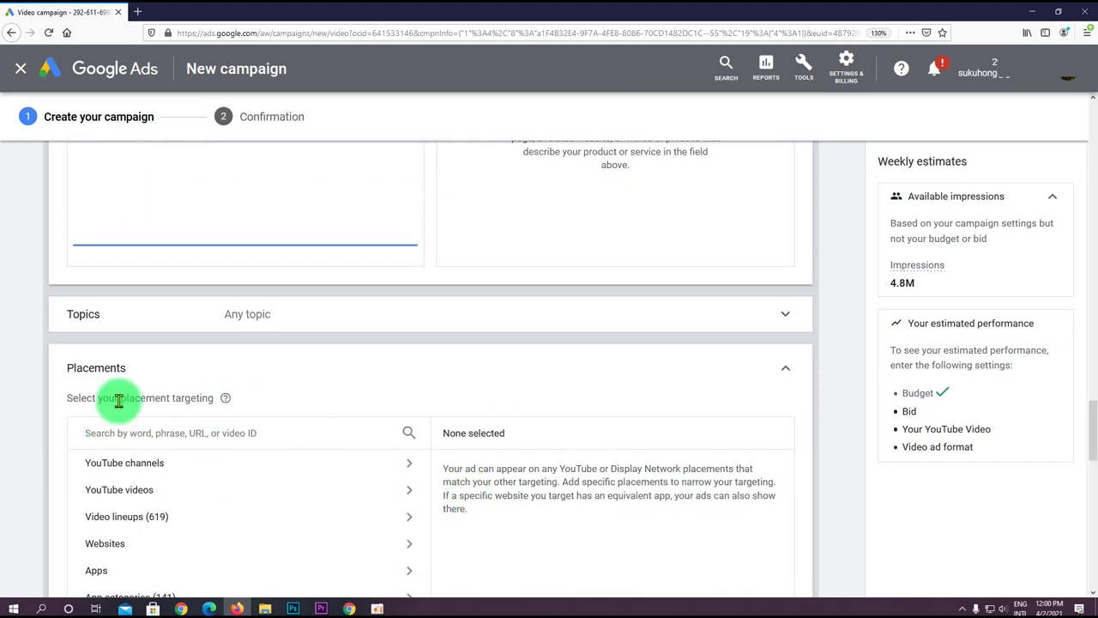
# Collapse the Placements targeting and set the ad group's Maximum CPV bid to $0.01.
pyautogui.scroll(-1, 658, 446)
pyautogui.click(780, 296)
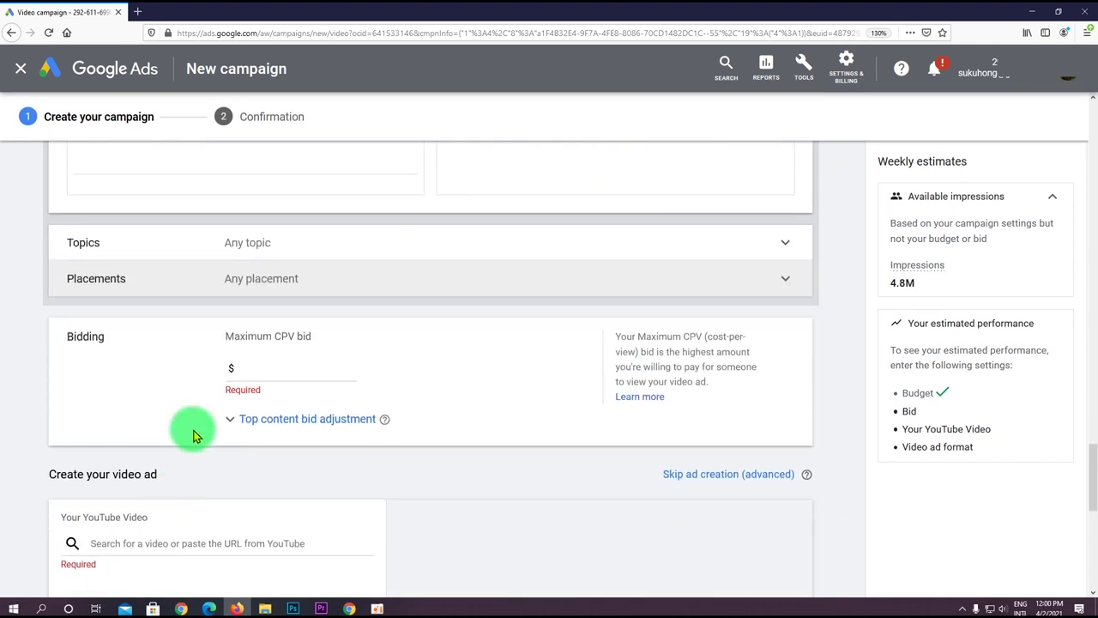
pyautogui.scroll(-1, 464, 488)
pyautogui.click(288, 297)
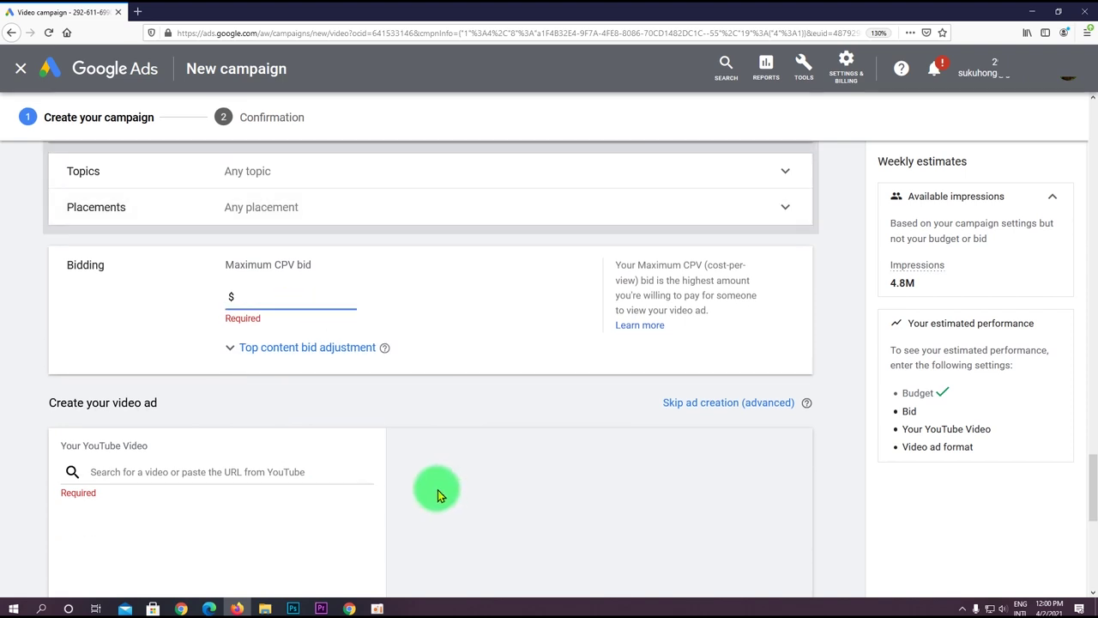
pyautogui.write('0.01')
pyautogui.click(480, 329)
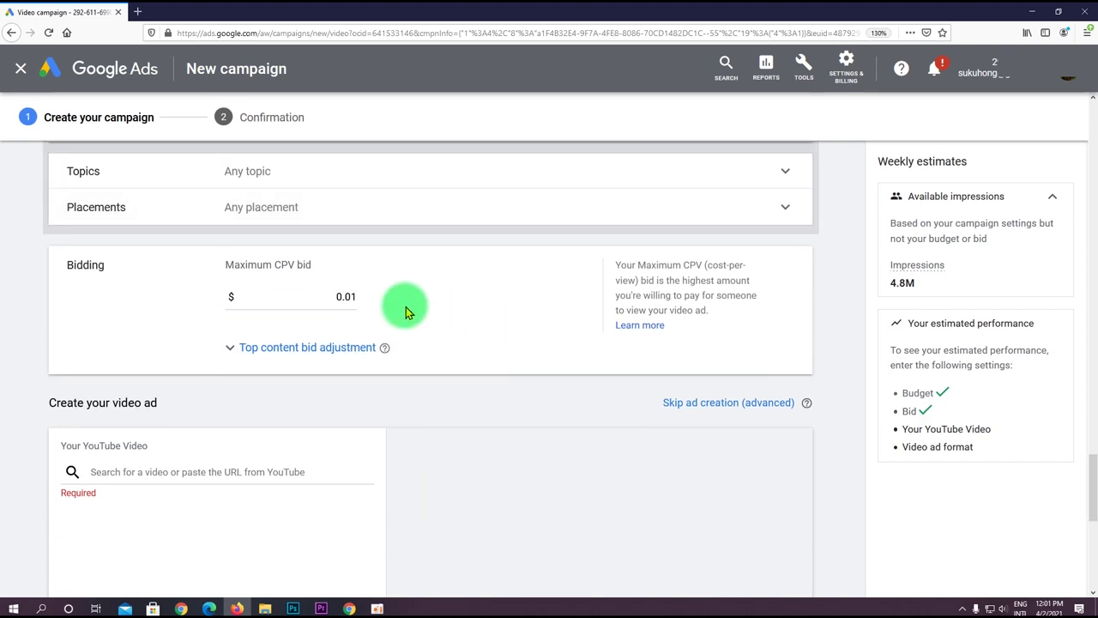
# Review the ad group's Maximum CPV bid along with the surrounding targeting and video ad sections.
pyautogui.scroll(1, 424, 360)
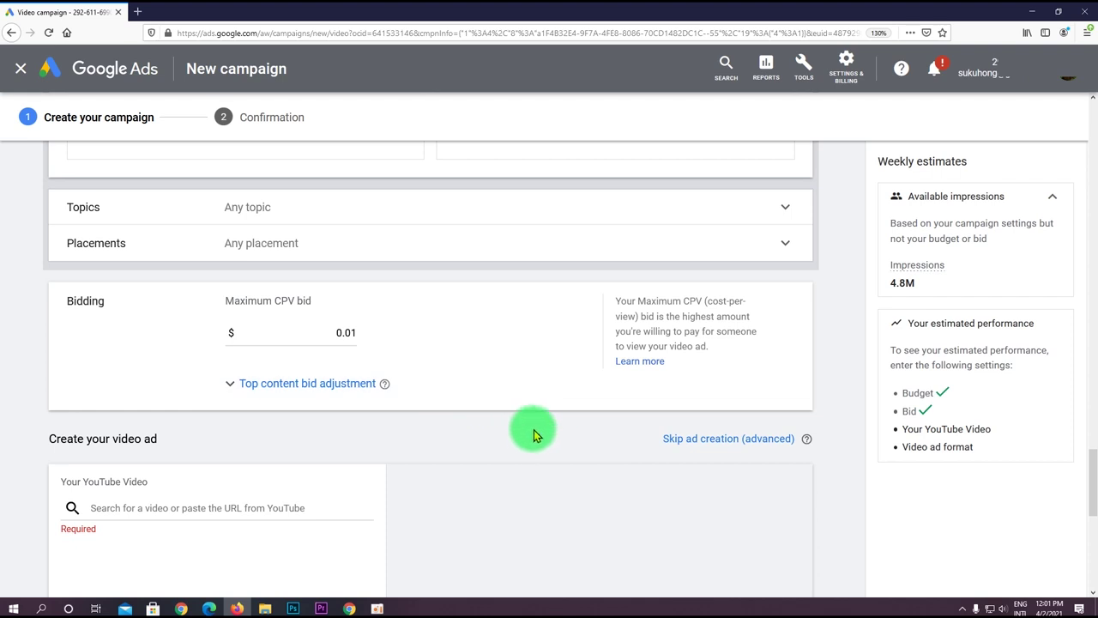
pyautogui.scroll(2, 686, 420)
pyautogui.moveTo(1092, 455); pyautogui.dragTo(1086, 497)
pyautogui.scroll(2, 507, 319)
pyautogui.click(456, 361)
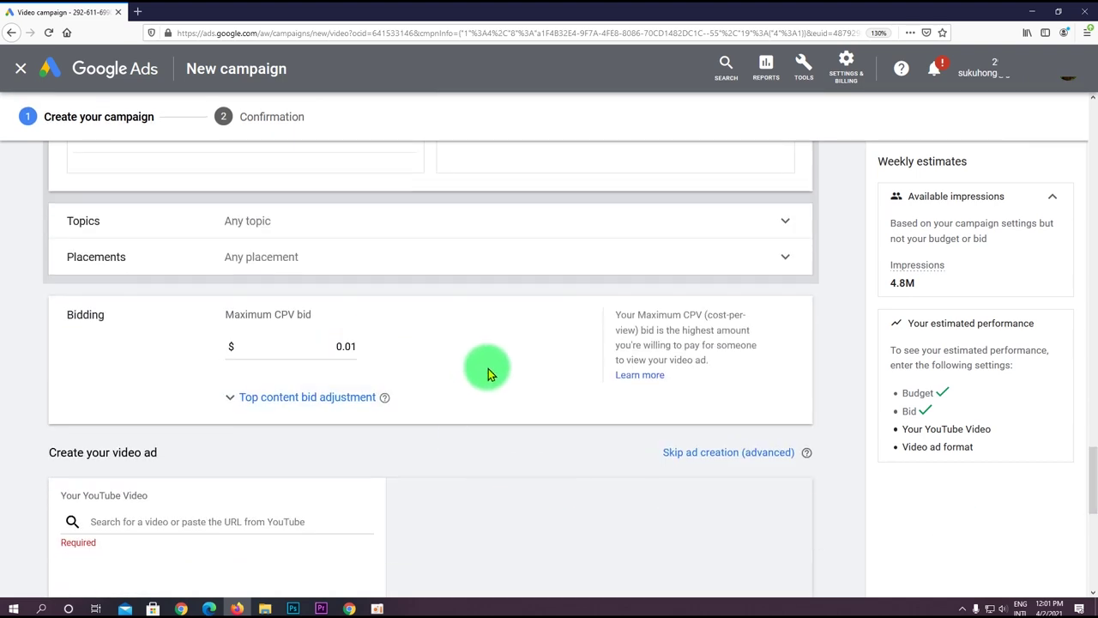
pyautogui.scroll(-3, 500, 420)
pyautogui.scroll(1, 497, 463)
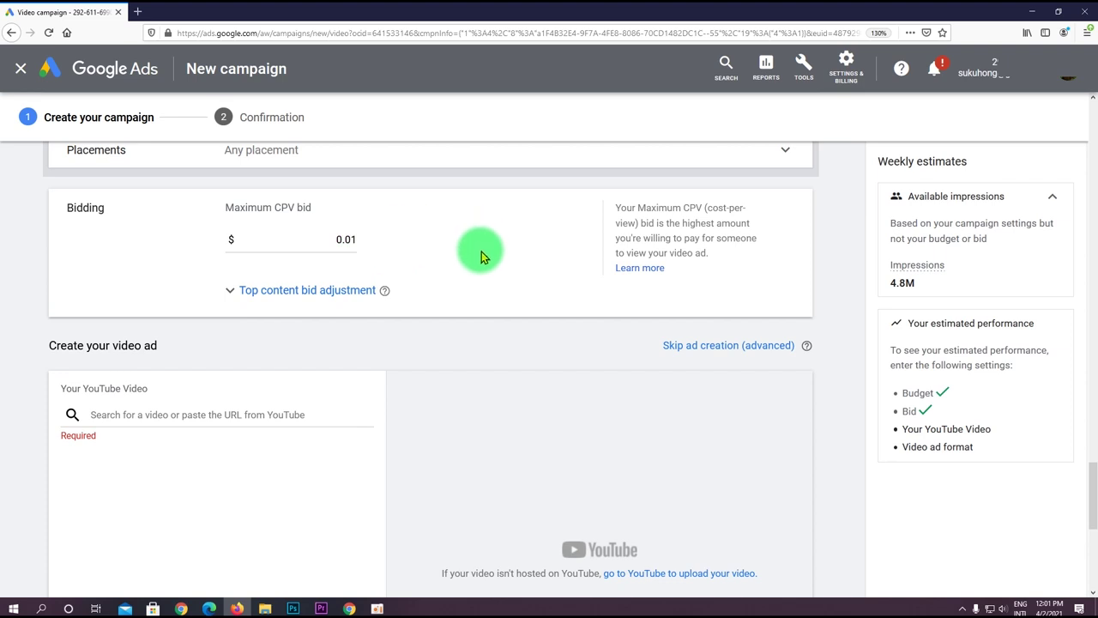
pyautogui.moveTo(366, 239); pyautogui.dragTo(439, 236)
pyautogui.click(383, 249)
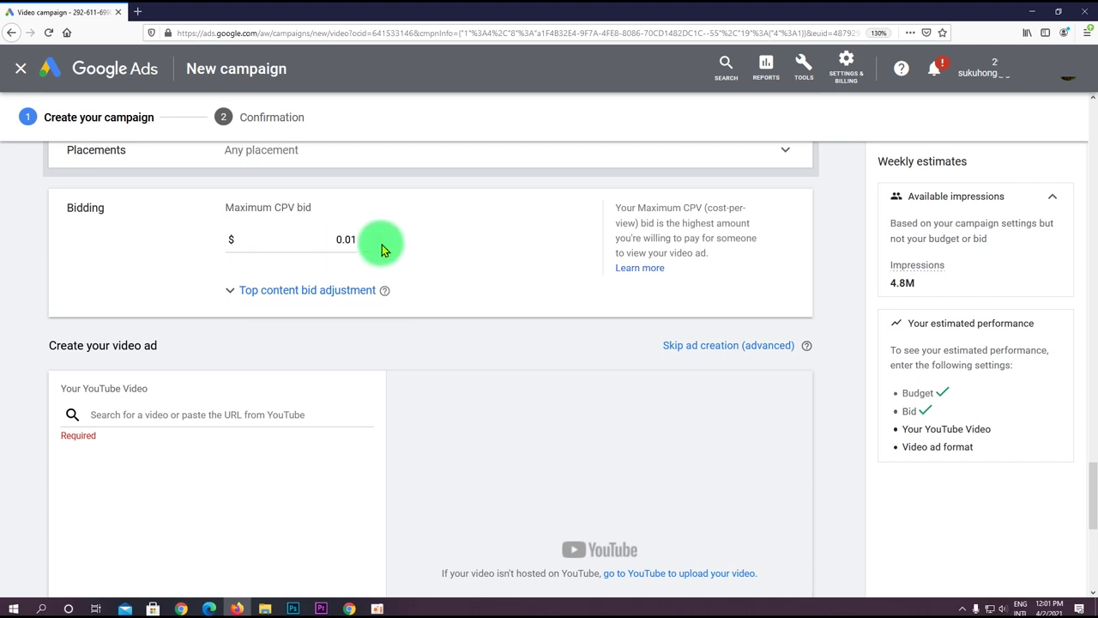
# Switch to YouTube in Chrome, open the channel's video "How to Gain Million Views on YouTube", and copy its share link.
pyautogui.scroll(-3, 467, 269)
pyautogui.click(171, 270)
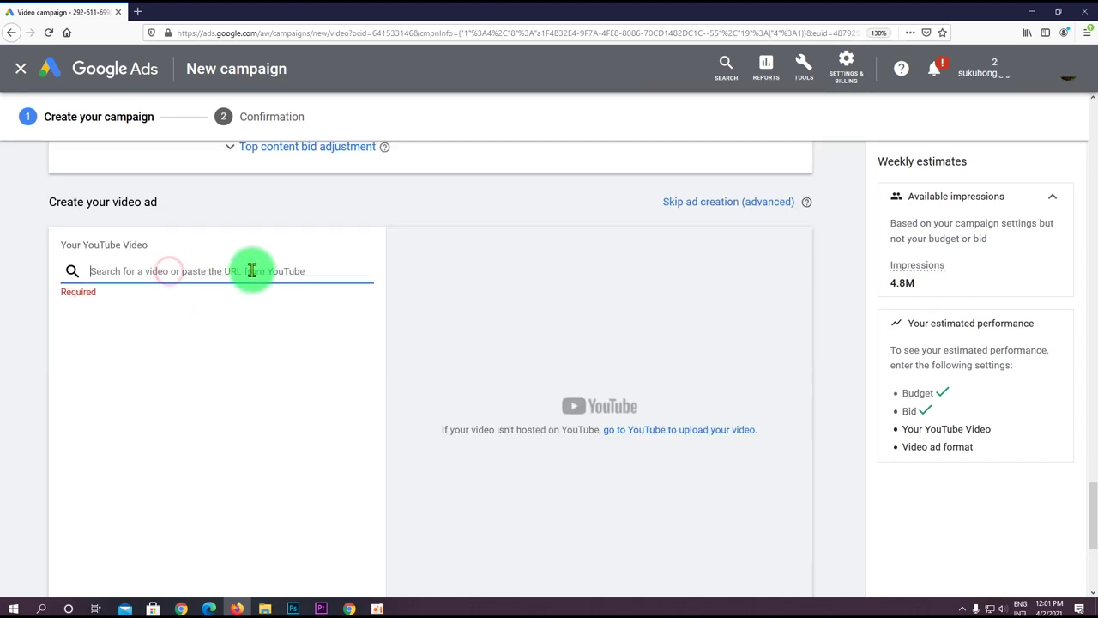
pyautogui.click(349, 608)
pyautogui.click(210, 11)
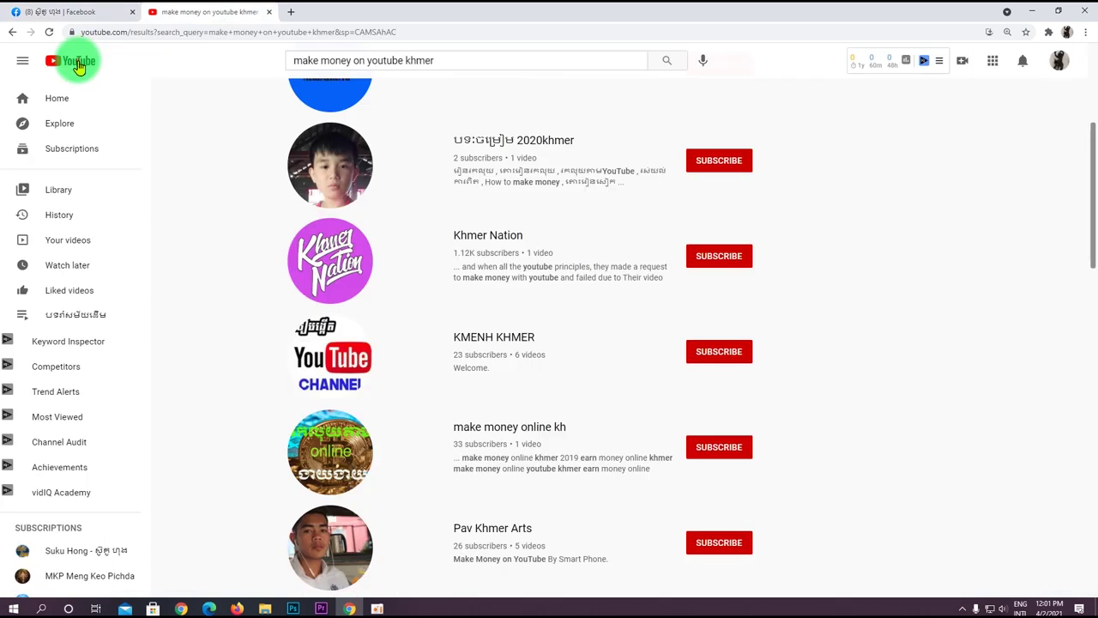
pyautogui.click(82, 550)
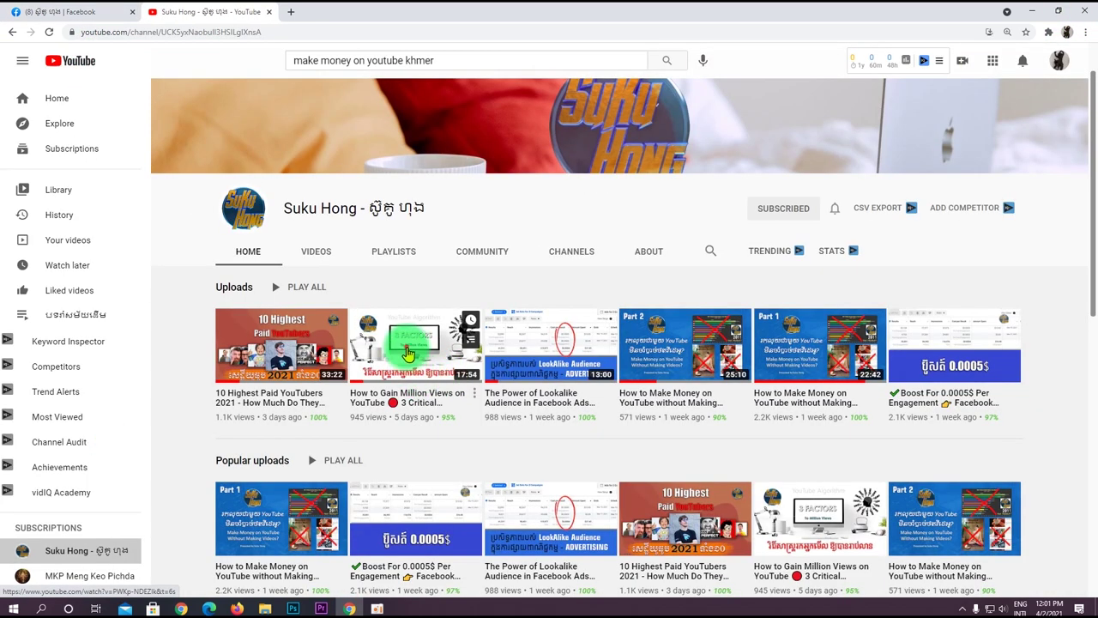
pyautogui.click(408, 353)
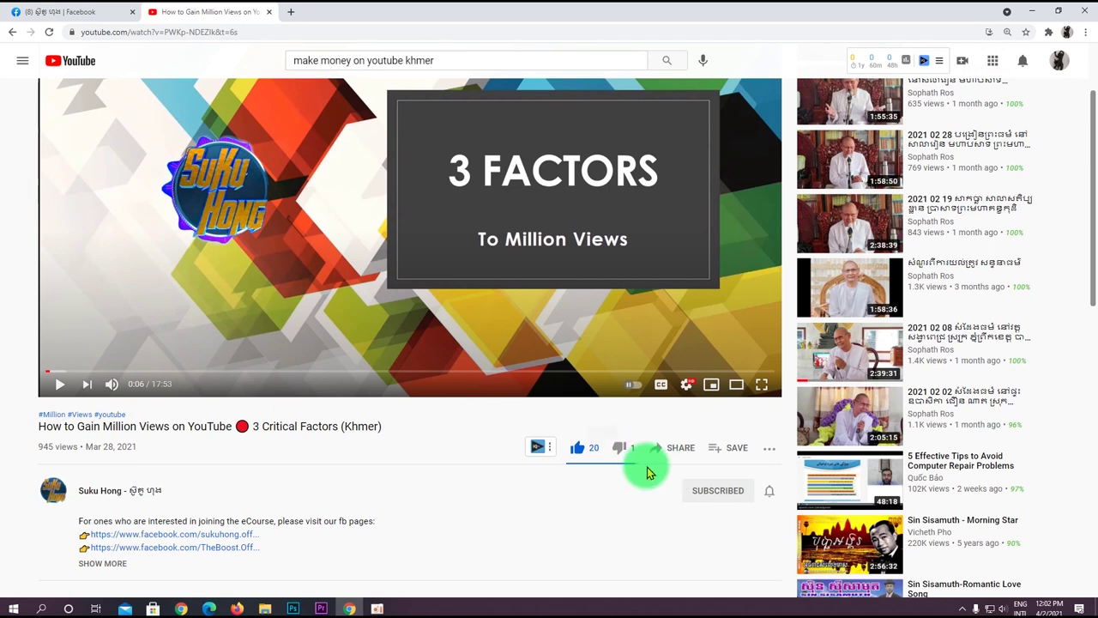
pyautogui.click(681, 562)
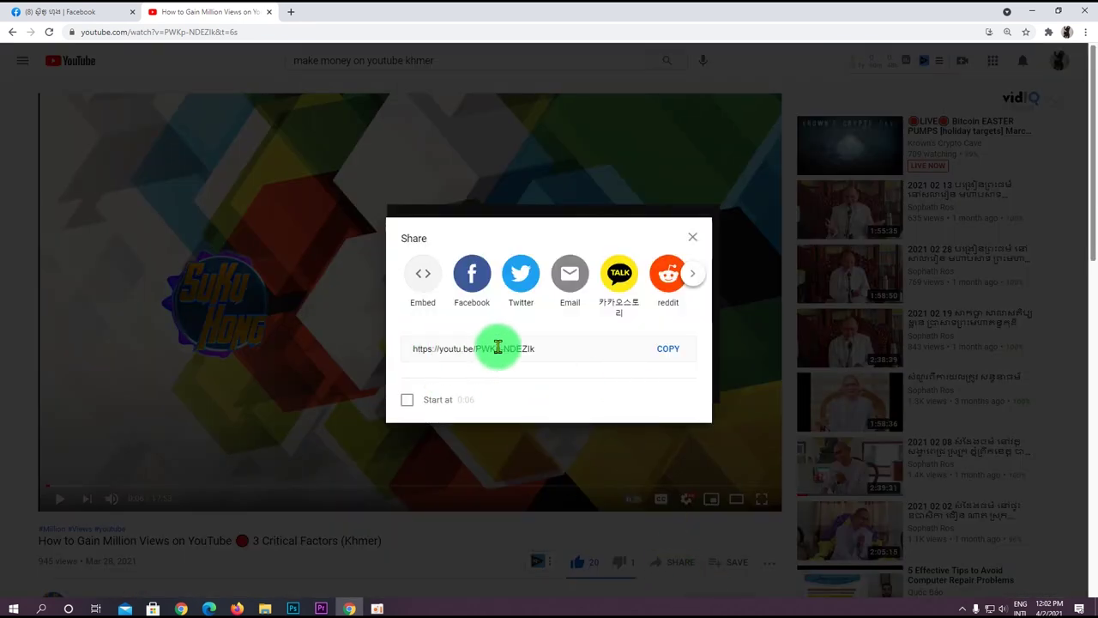
pyautogui.click(662, 345)
# Return to Google Ads in Firefox and paste the copied link as the ad's YouTube video.
pyautogui.click(239, 608)
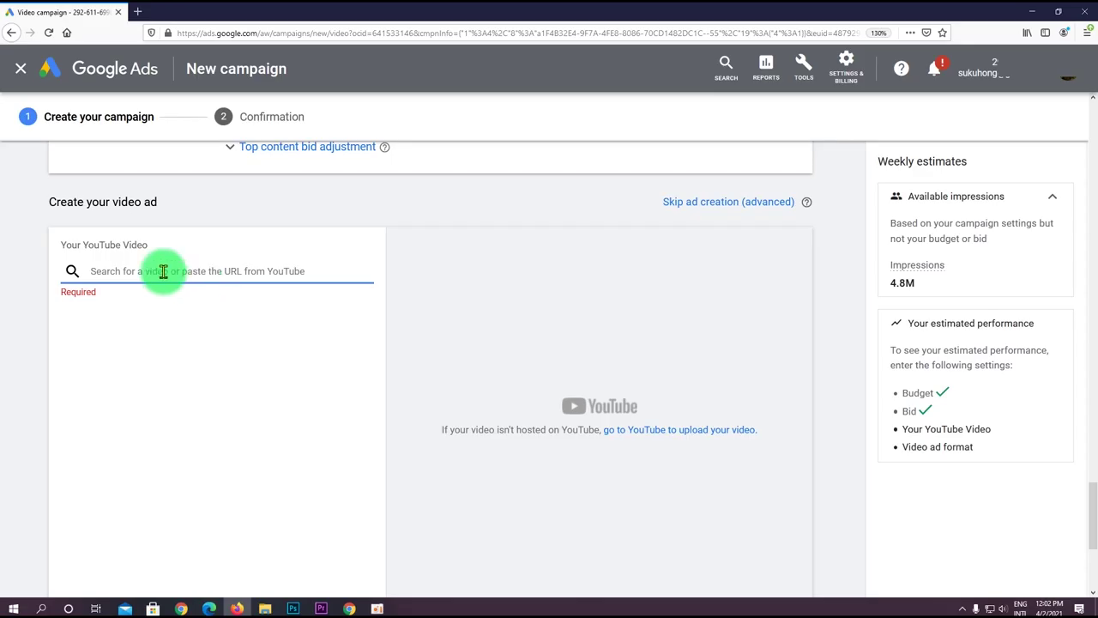
pyautogui.click(135, 271)
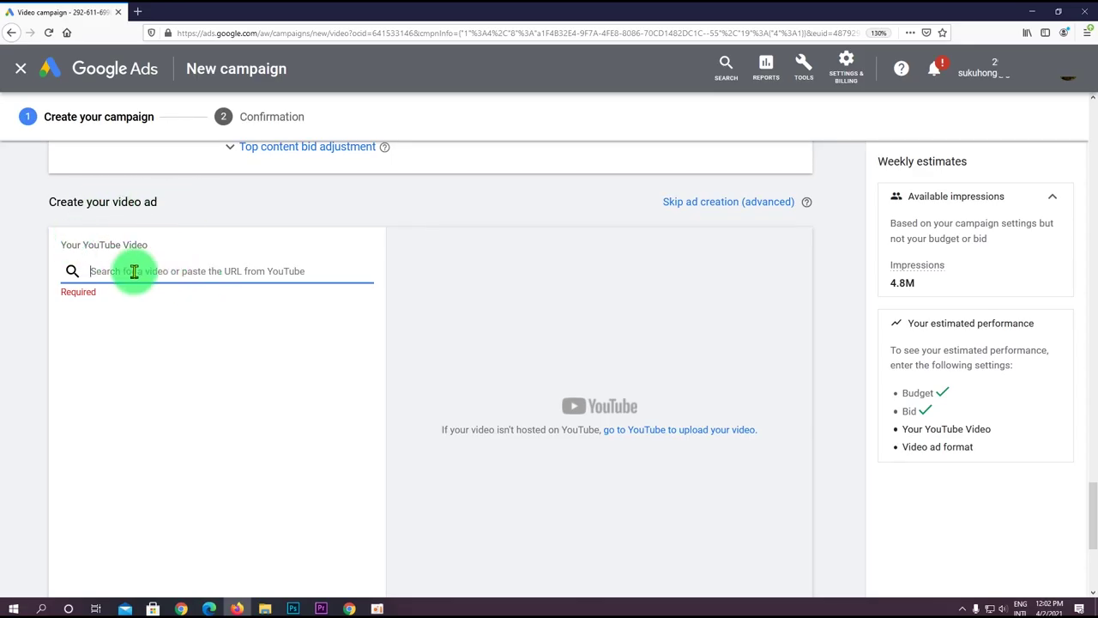
pyautogui.hotkey('ctrl', 'v')
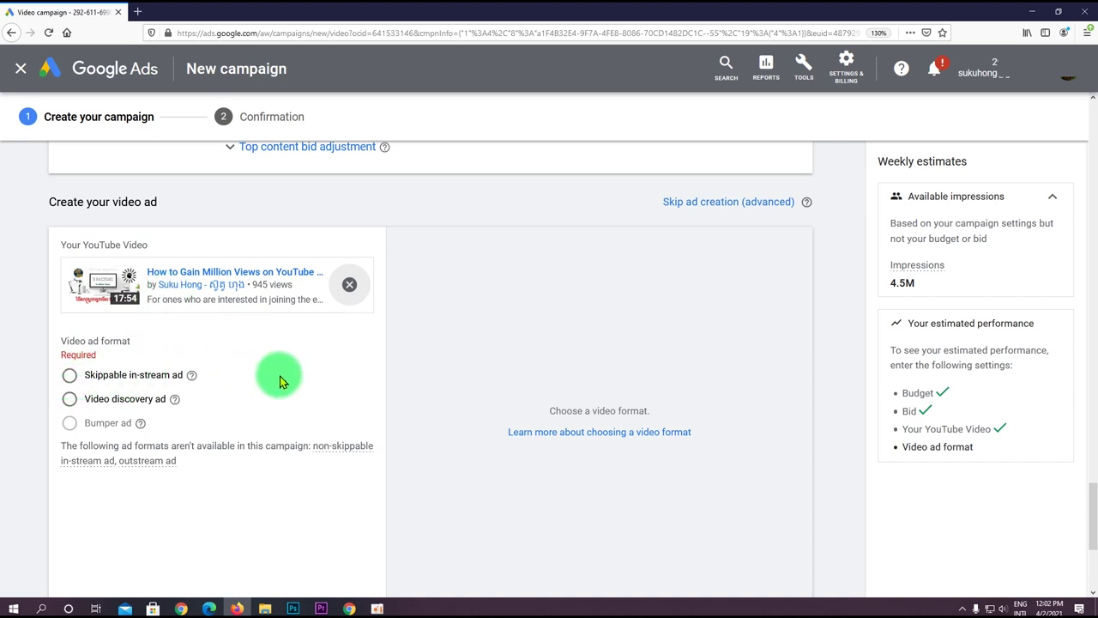
# Compare the Skippable in-stream and Video discovery ad previews, leaving the video ad format set to Skippable in-stream ad.
pyautogui.click(68, 380)
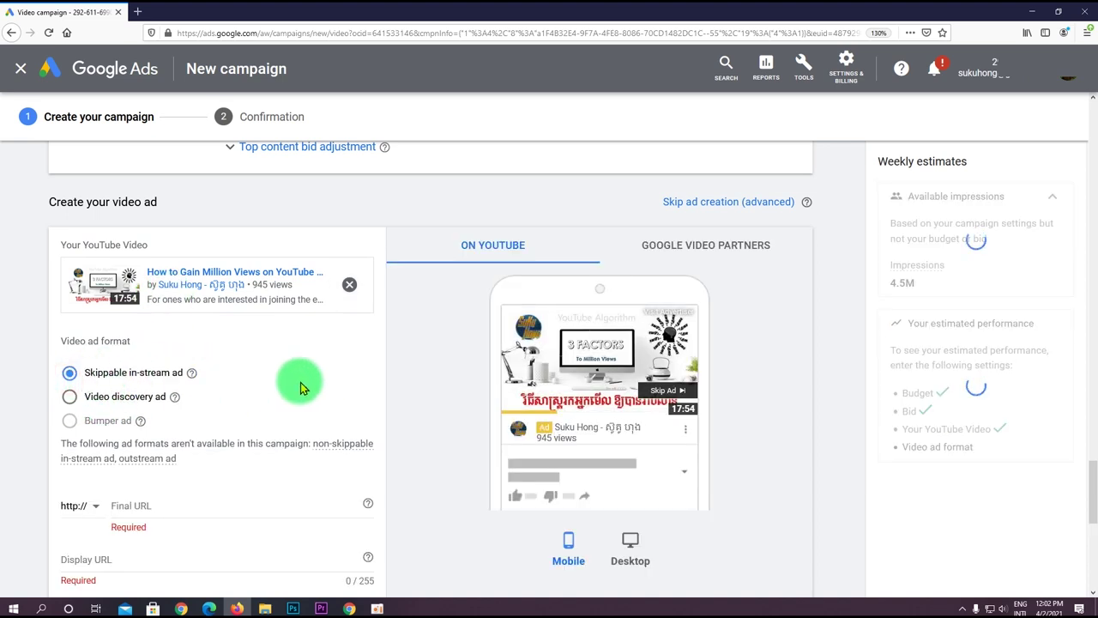
pyautogui.scroll(-1, 549, 403)
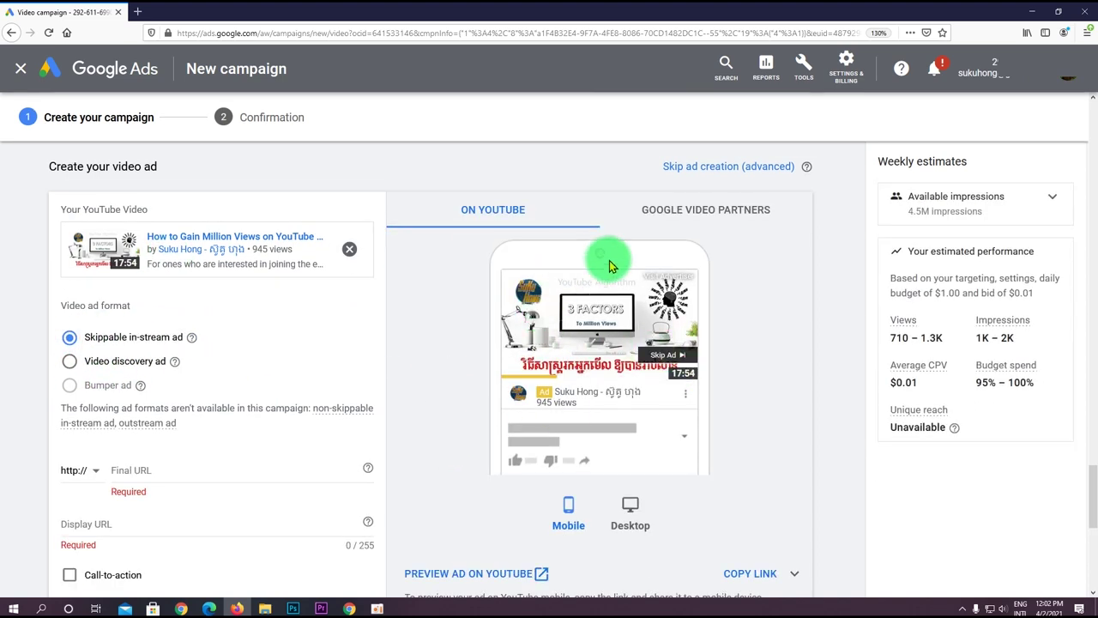
pyautogui.click(70, 362)
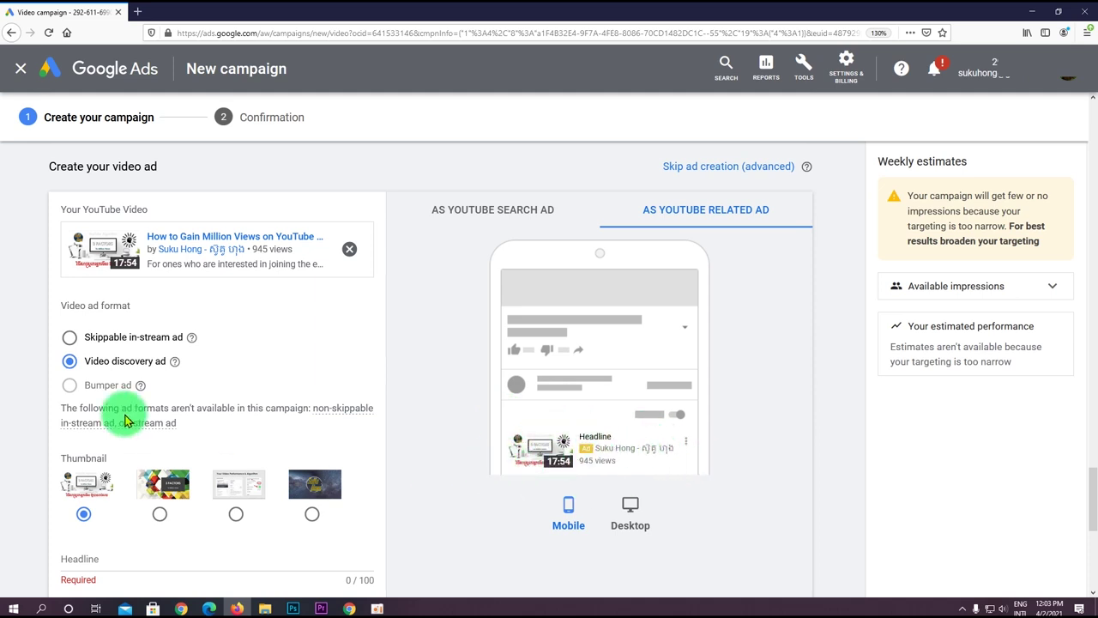
pyautogui.click(71, 338)
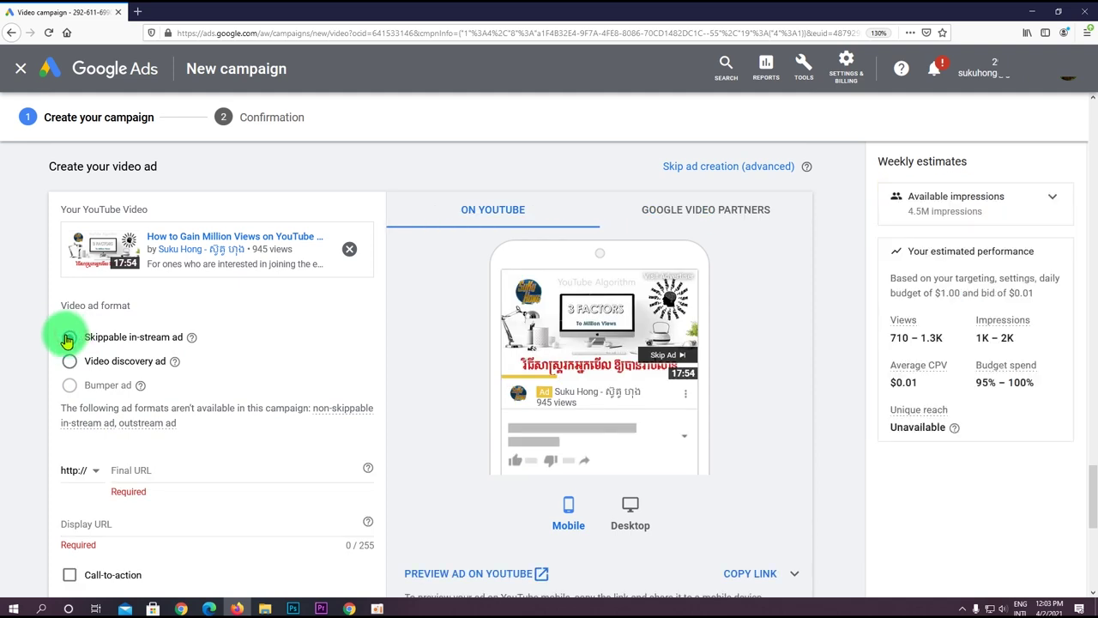
pyautogui.click(69, 362)
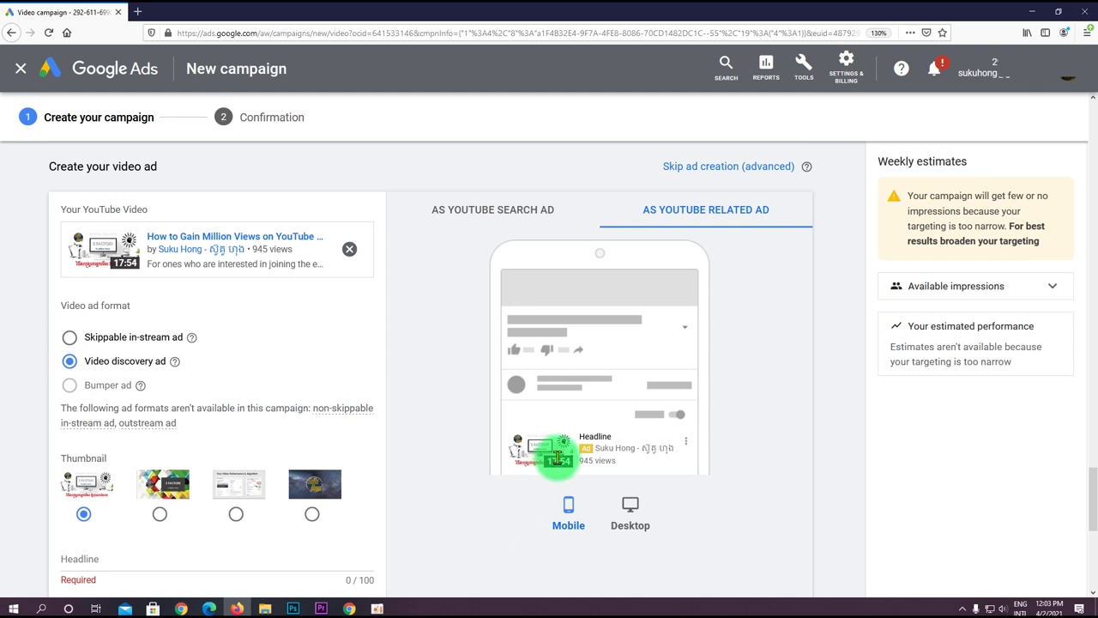
pyautogui.click(101, 338)
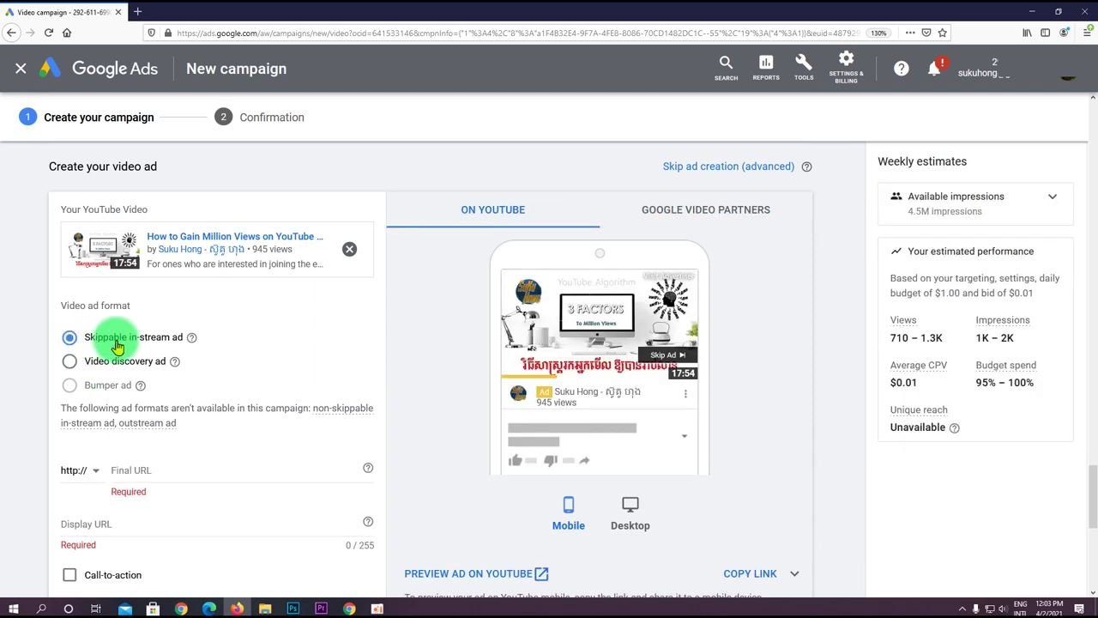
# Check the ad's required URL fields and copy the YouTube channel page's full web address from Chrome.
pyautogui.scroll(-1, 382, 390)
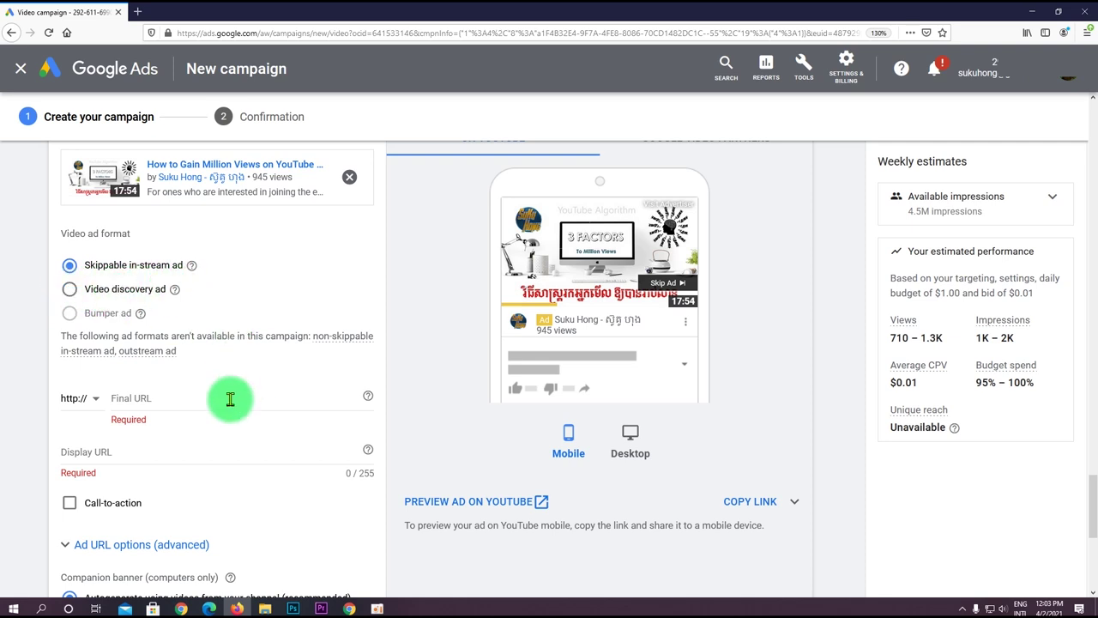
pyautogui.scroll(-1, 214, 420)
pyautogui.click(154, 328)
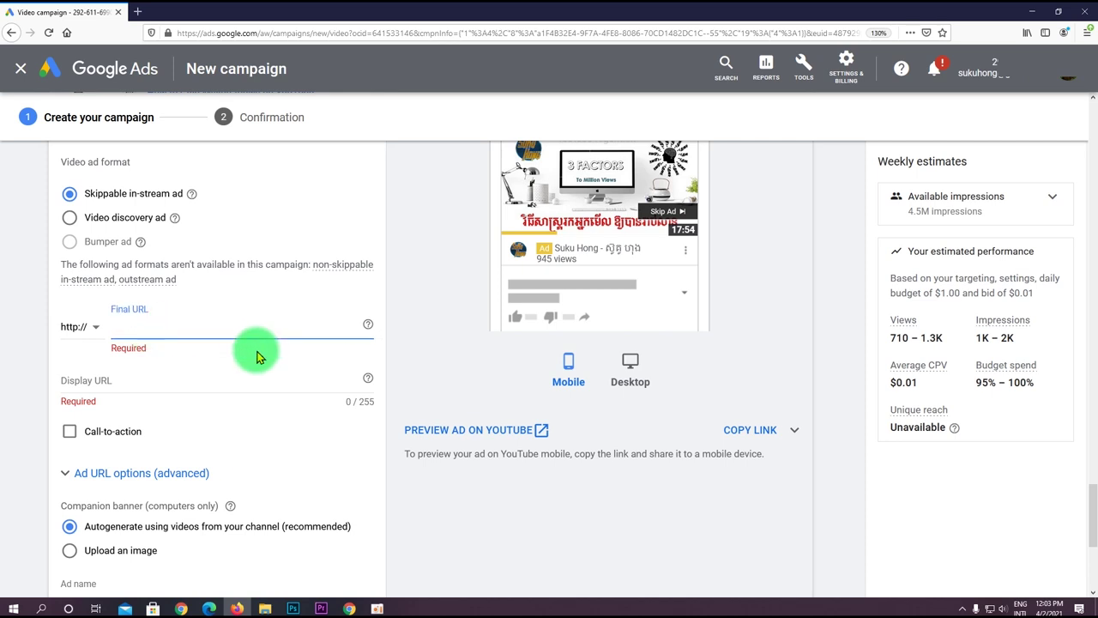
pyautogui.click(157, 387)
pyautogui.click(152, 325)
pyautogui.scroll(1, 158, 361)
pyautogui.scroll(1, 159, 373)
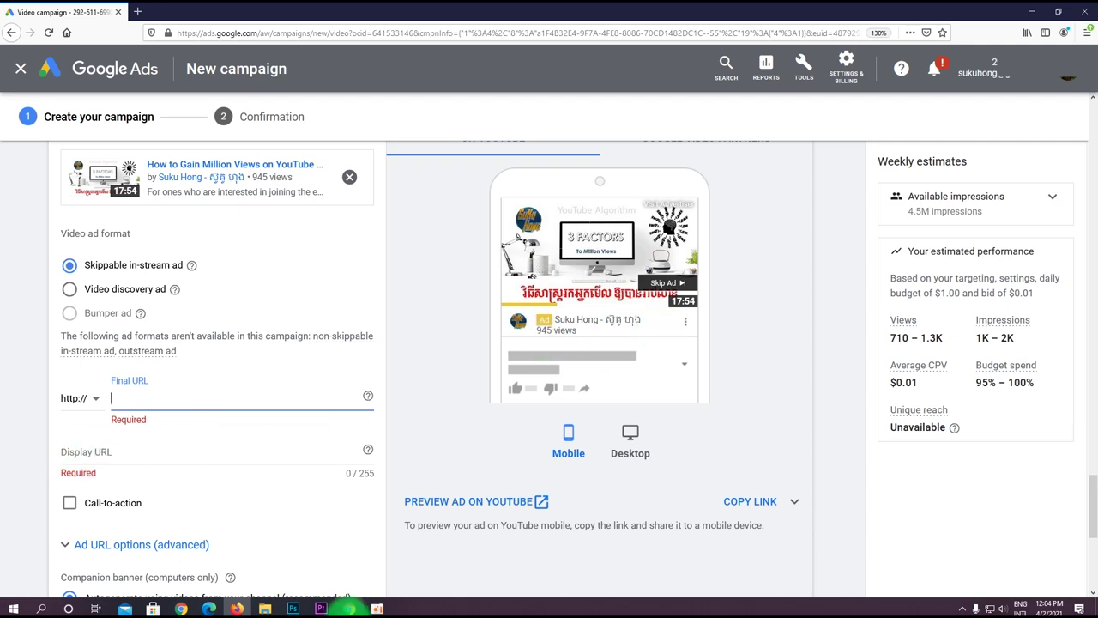
pyautogui.click(349, 608)
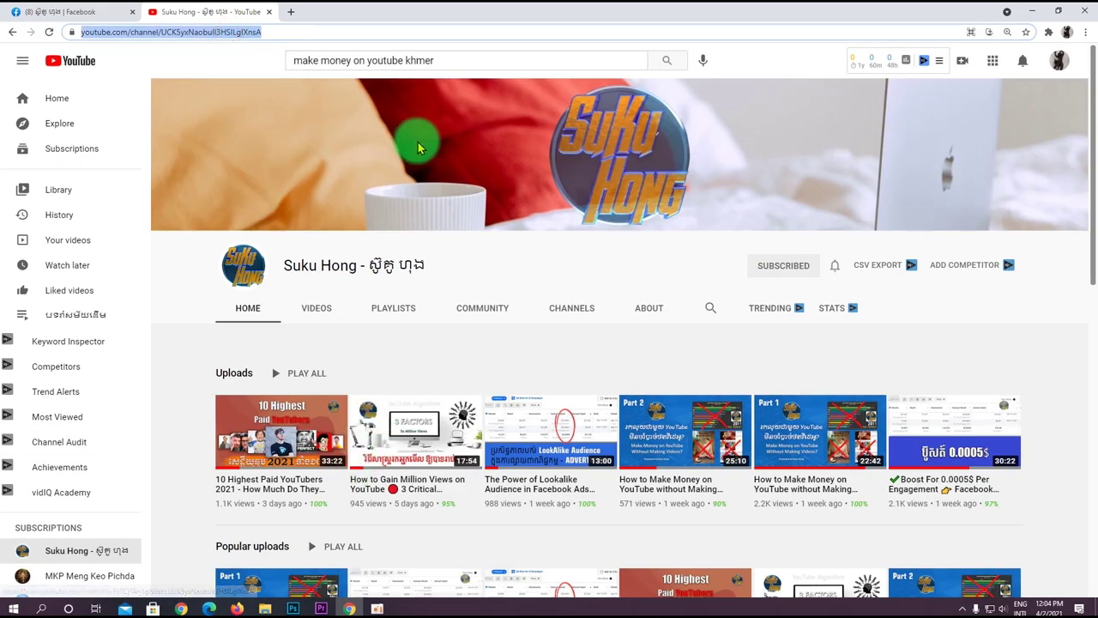
pyautogui.click(316, 33)
pyautogui.hotkey('ctrl', 'a')
pyautogui.hotkey('ctrl', 'c')
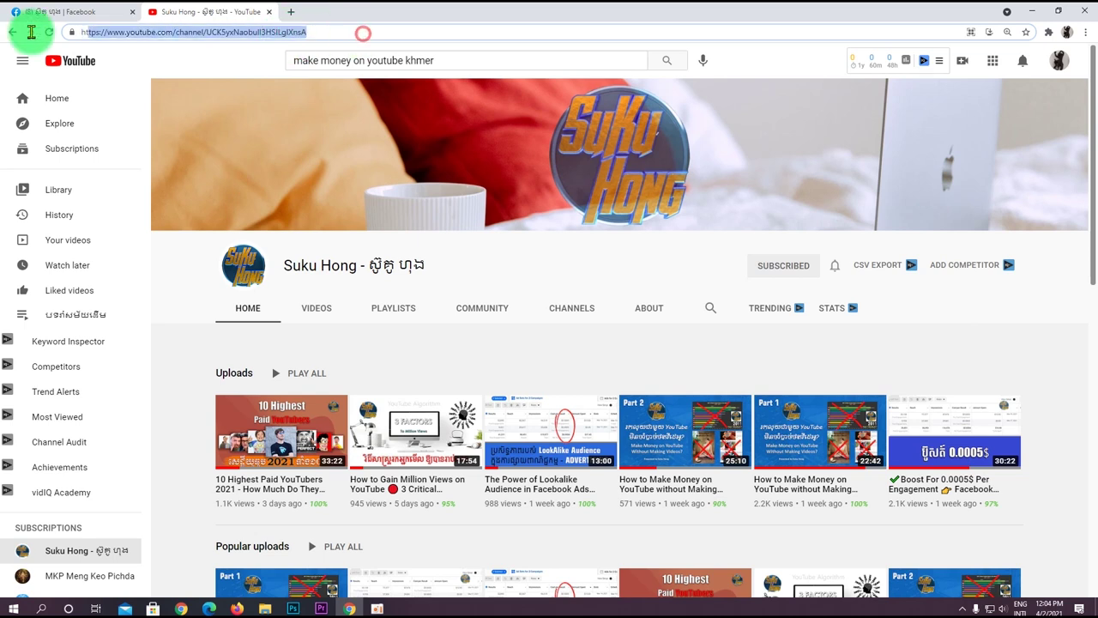
# Return to Google Ads and paste the copied channel address as the ad's Final URL, filling the Display URL as well.
pyautogui.hotkey('alt', 'Tab')
pyautogui.hotkey('ctrl', 'v')
pyautogui.click(88, 451)
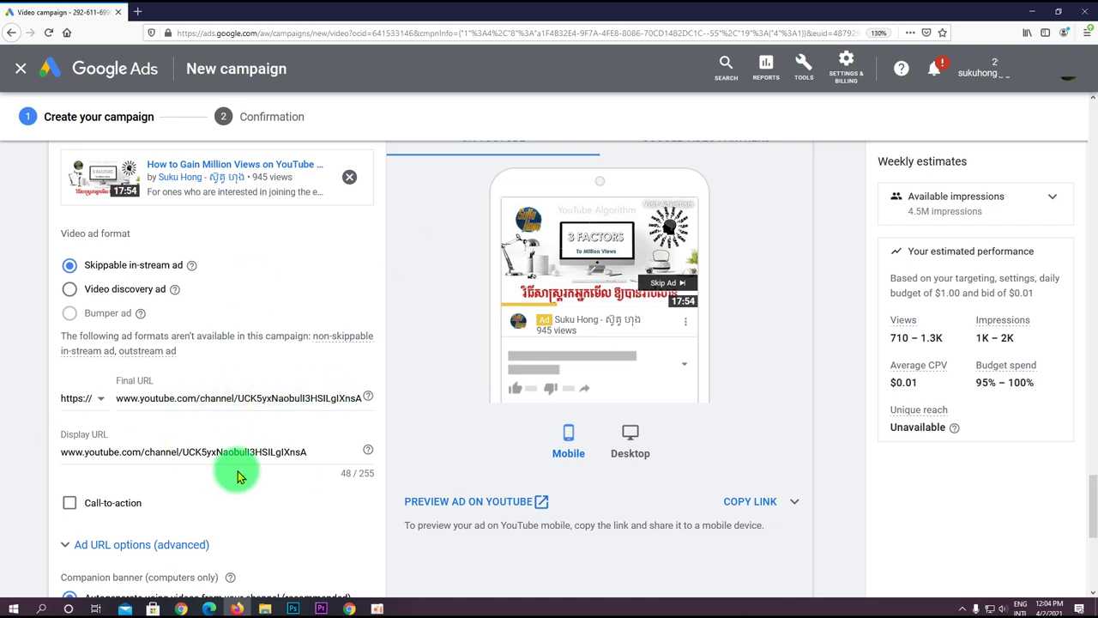
# Review the ad's Final URL and Display URL along with the call-to-action, companion banner and ad name options.
pyautogui.scroll(-1, 239, 477)
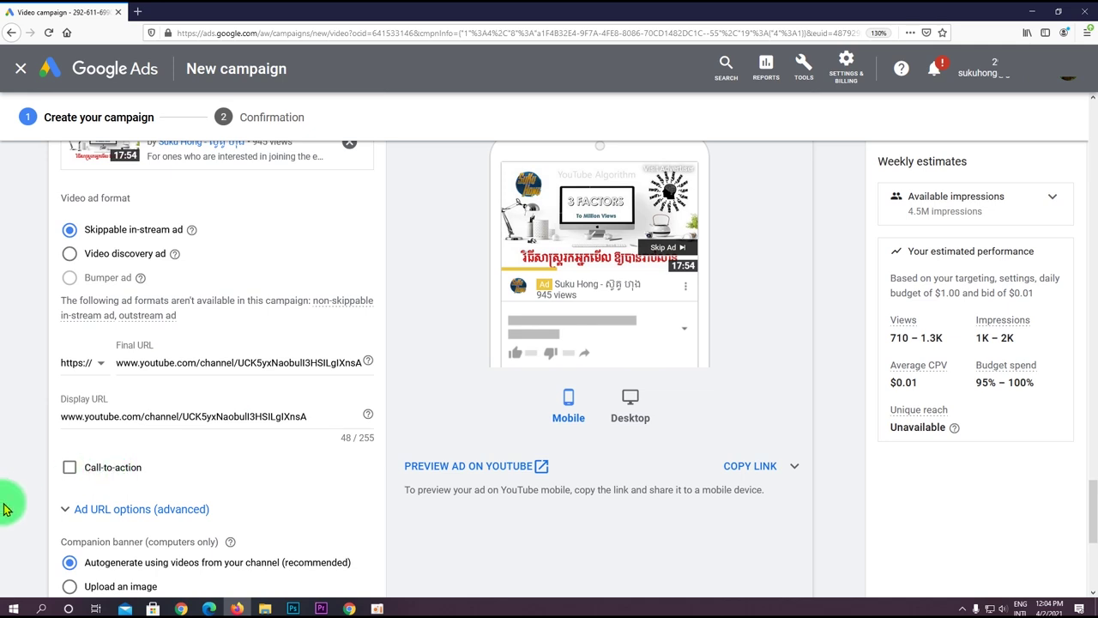
pyautogui.moveTo(117, 362); pyautogui.dragTo(375, 350)
pyautogui.click(117, 362)
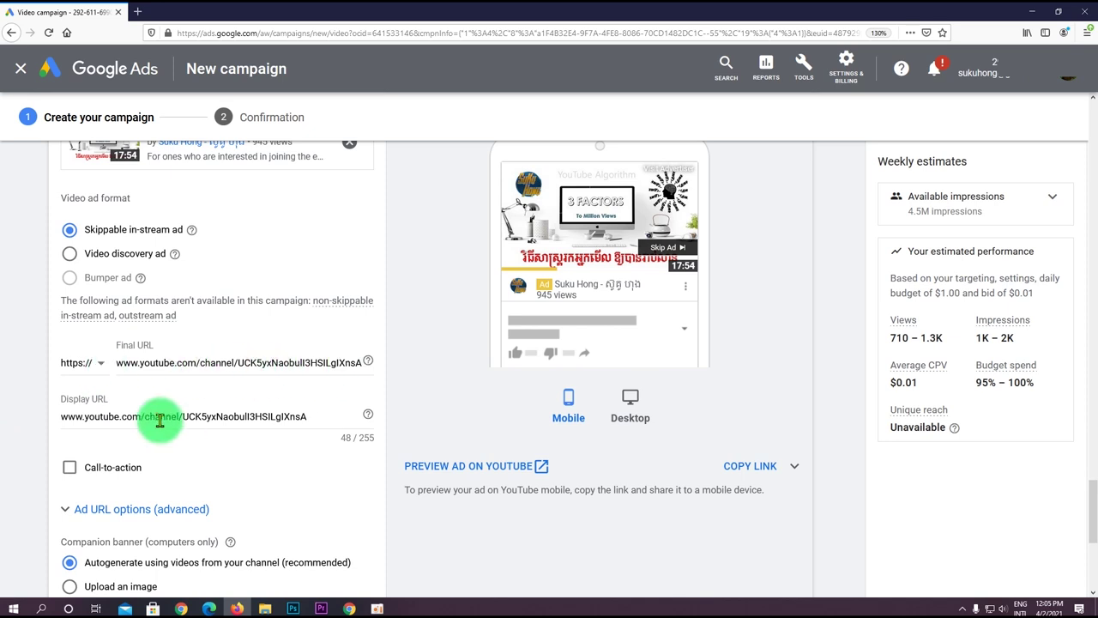
pyautogui.scroll(-1, 72, 403)
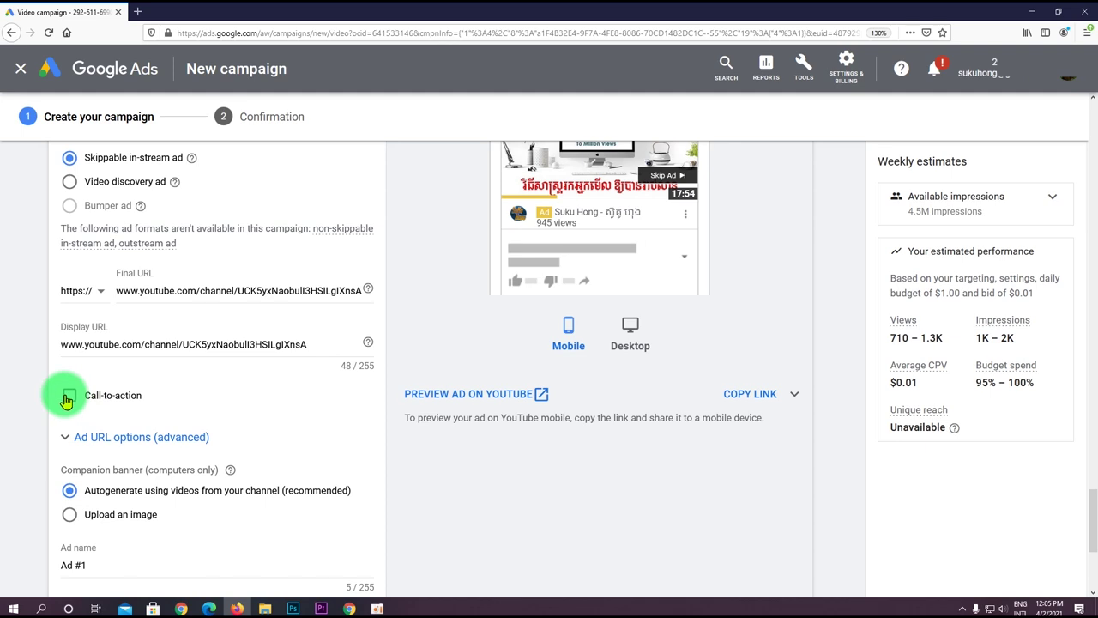
pyautogui.scroll(1, 70, 403)
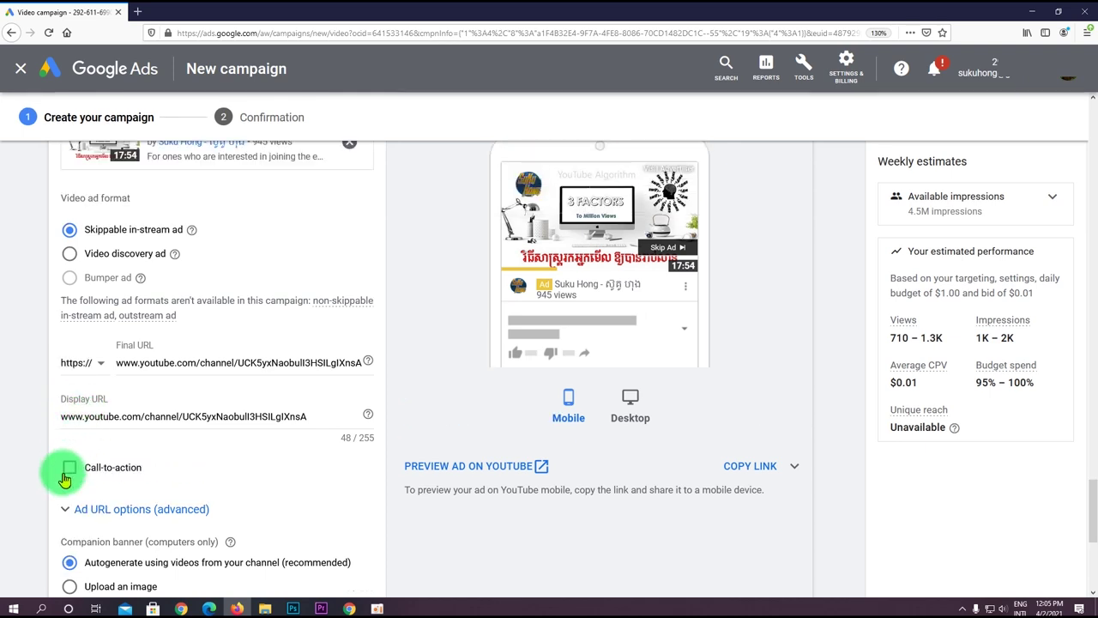
pyautogui.tripleClick(282, 362)
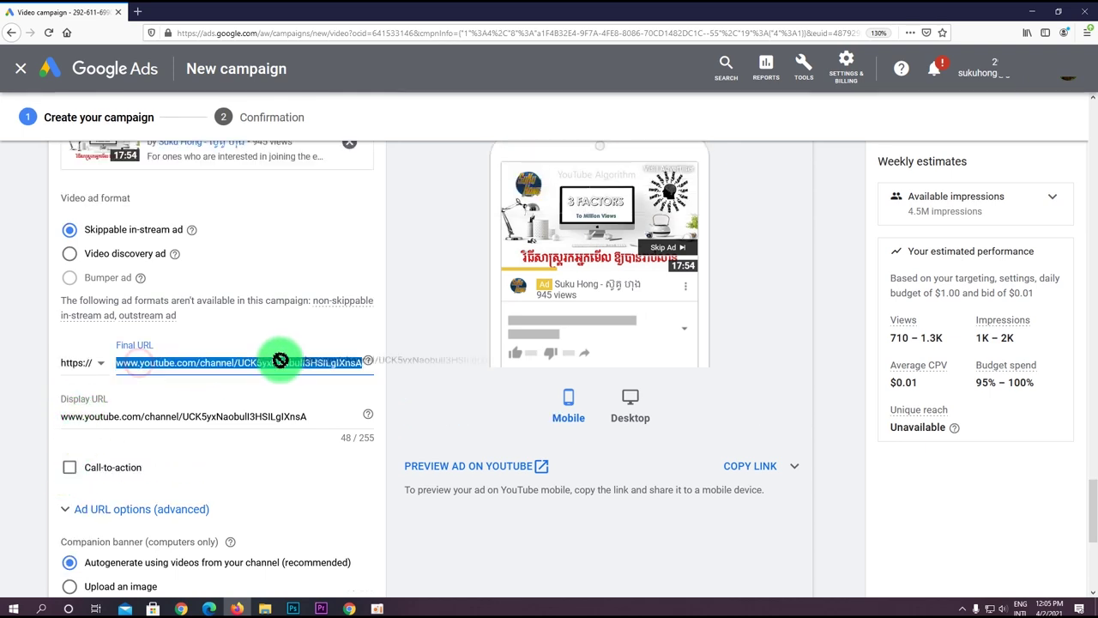
pyautogui.click(182, 416)
# Enable the ad's call-to-action and set its text to "Here".
pyautogui.click(70, 467)
pyautogui.scroll(1, 314, 490)
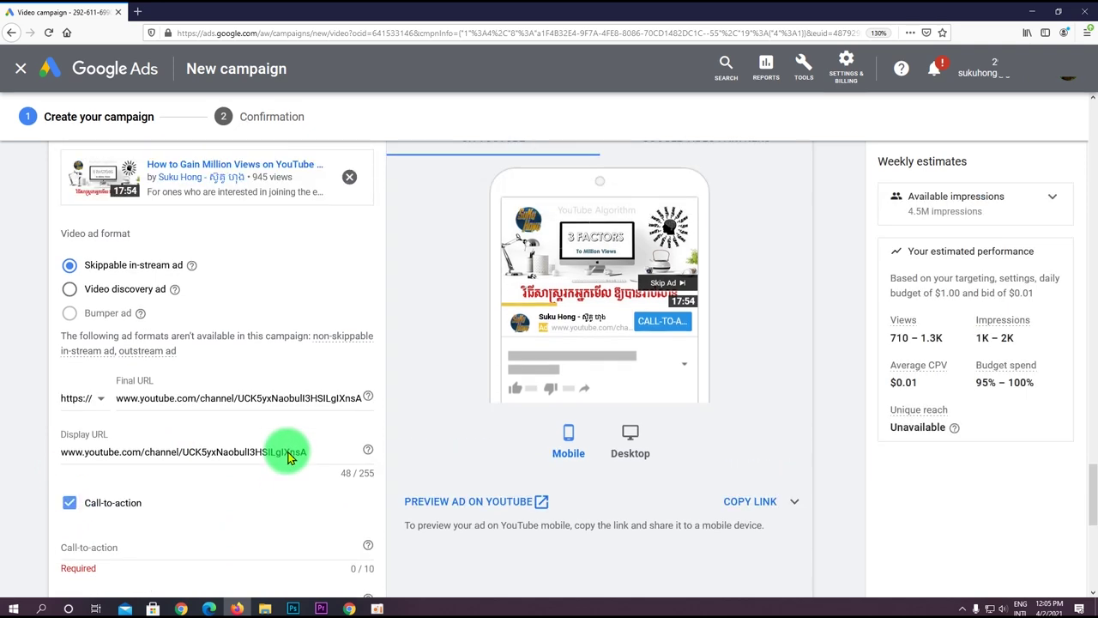
pyautogui.scroll(-1, 197, 512)
pyautogui.click(212, 510)
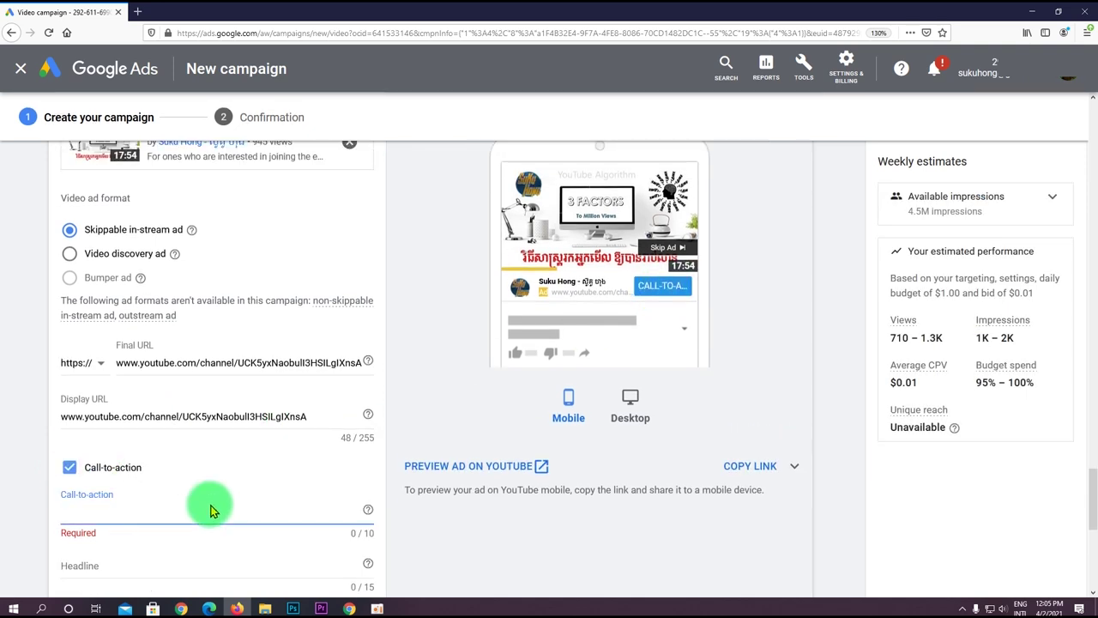
pyautogui.write('Here')
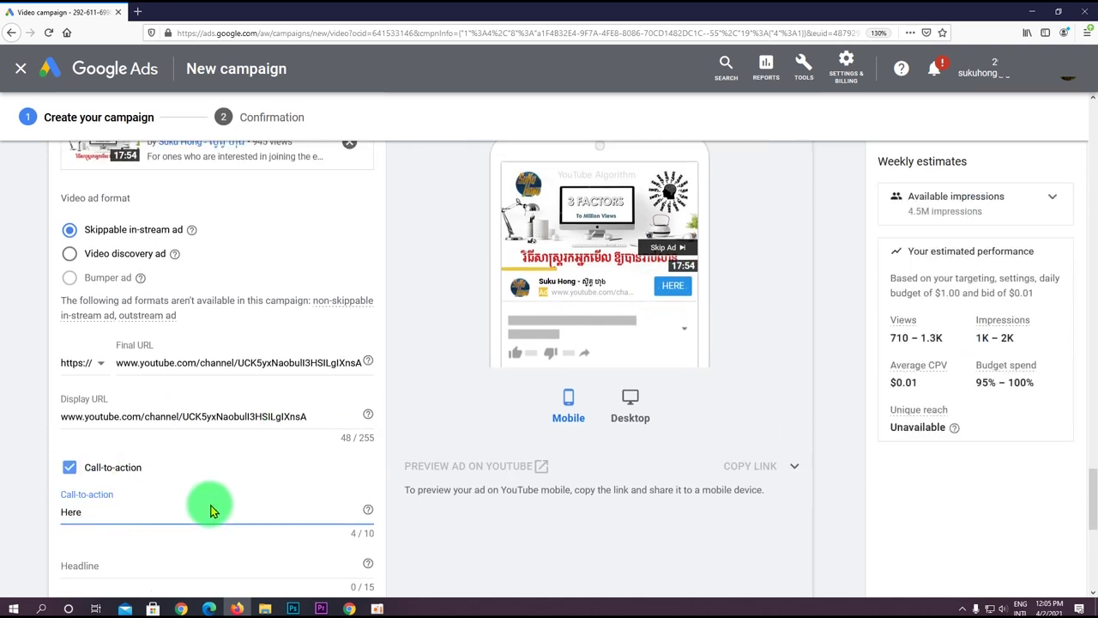
# Set the call-to-action headline to "Watch More" and check it in the mobile ad preview.
pyautogui.scroll(-1, 206, 519)
pyautogui.click(221, 528)
pyautogui.write('Watch')
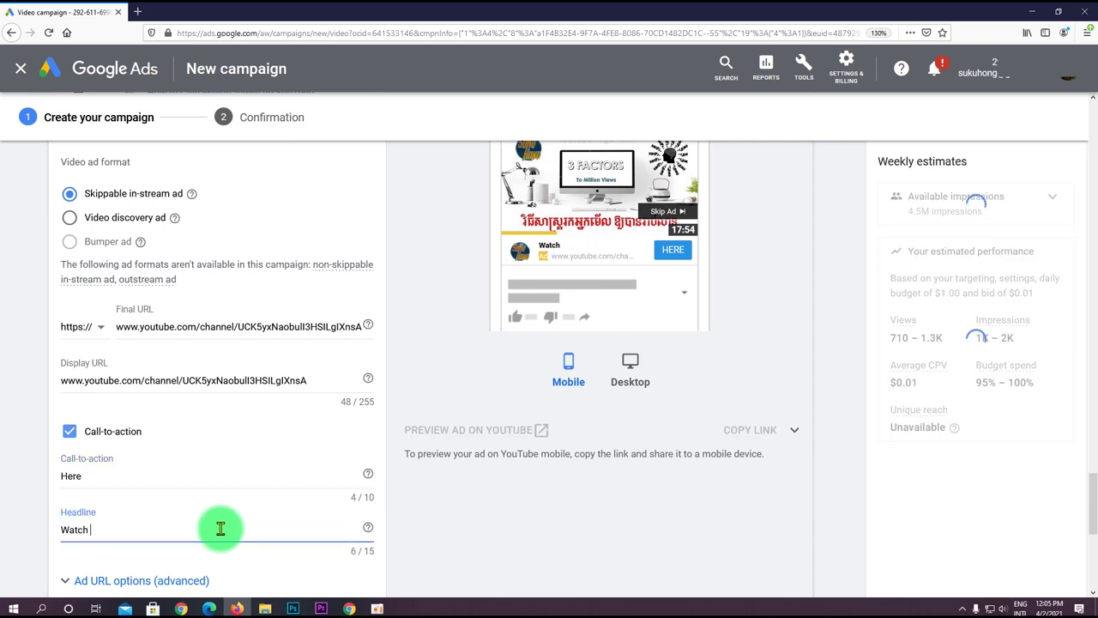
pyautogui.write(' mor')
pyautogui.press('BackSpace')
pyautogui.press('BackSpace')
pyautogui.press('BackSpace')
pyautogui.write('More')
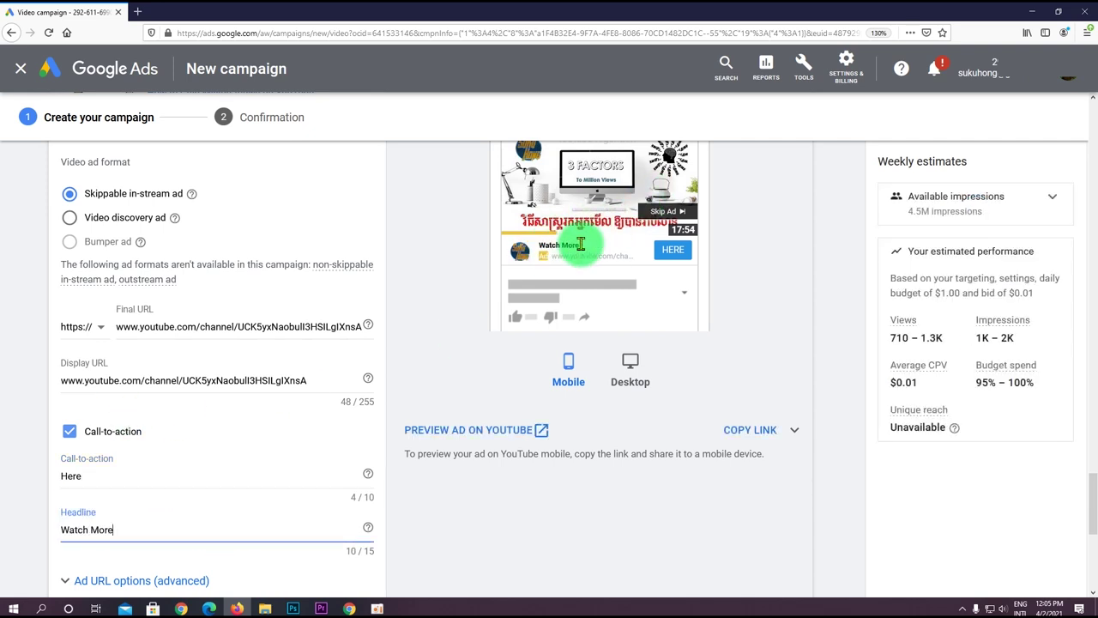
pyautogui.scroll(1, 567, 266)
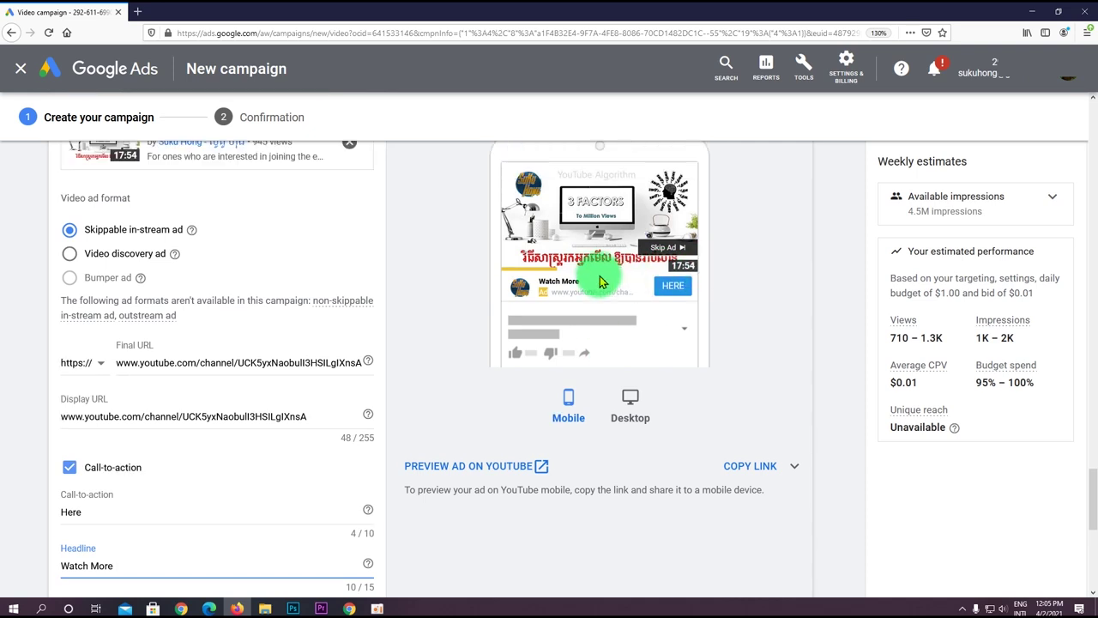
# Change the call-to-action text to "Watch more" and the headline to "Visit us here".
pyautogui.scroll(-1, 159, 487)
pyautogui.doubleClick(72, 475)
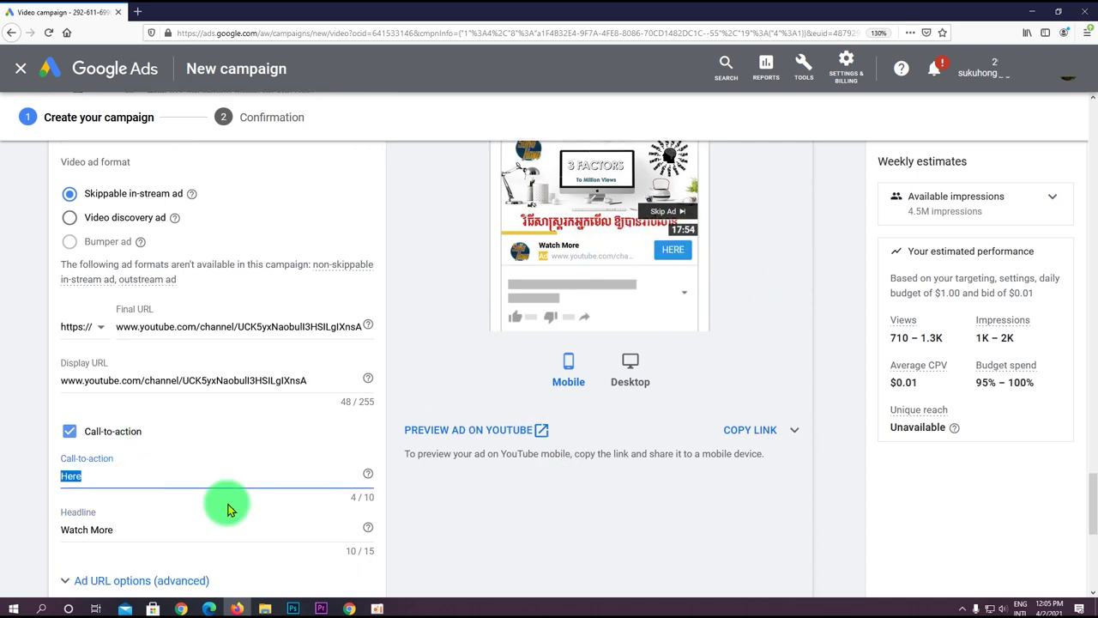
pyautogui.write('Watch more')
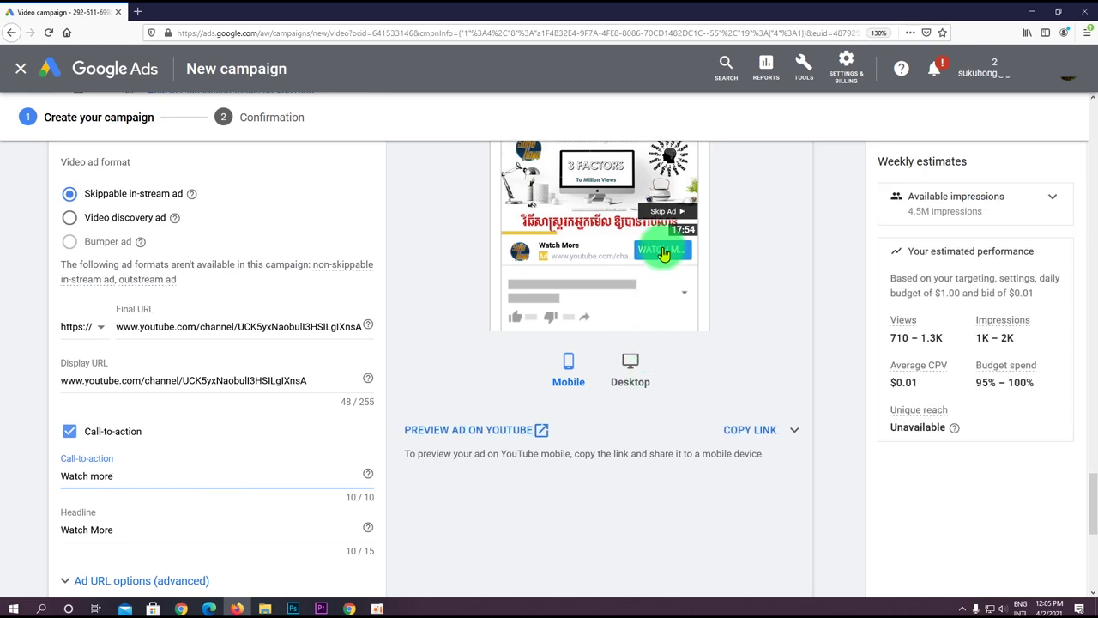
pyautogui.press('Tab')
pyautogui.write('Visi')
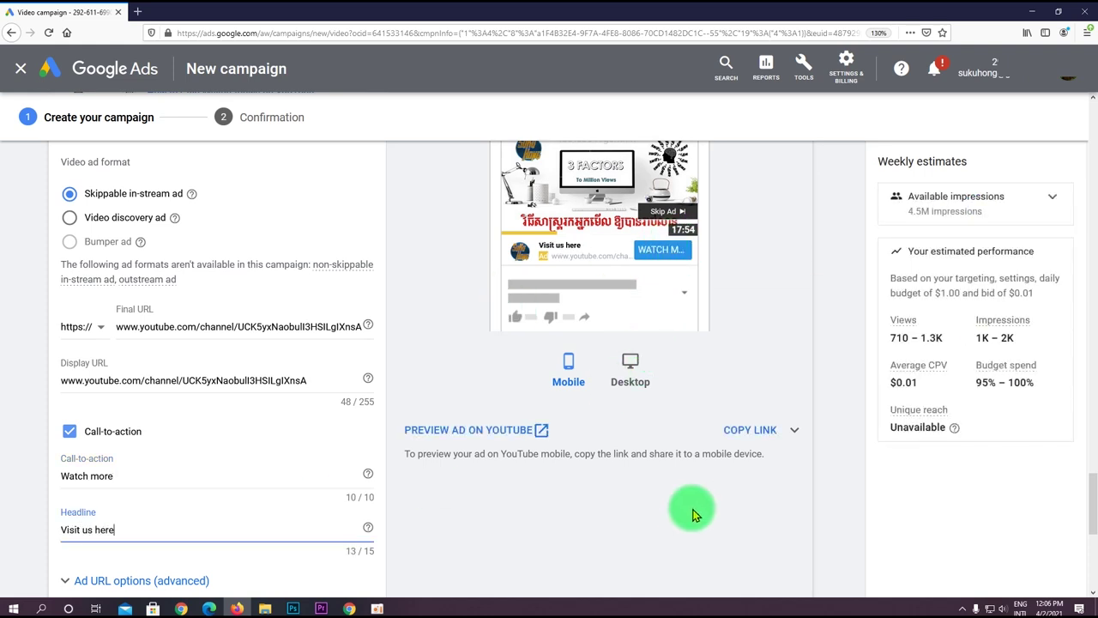
pyautogui.click(679, 512)
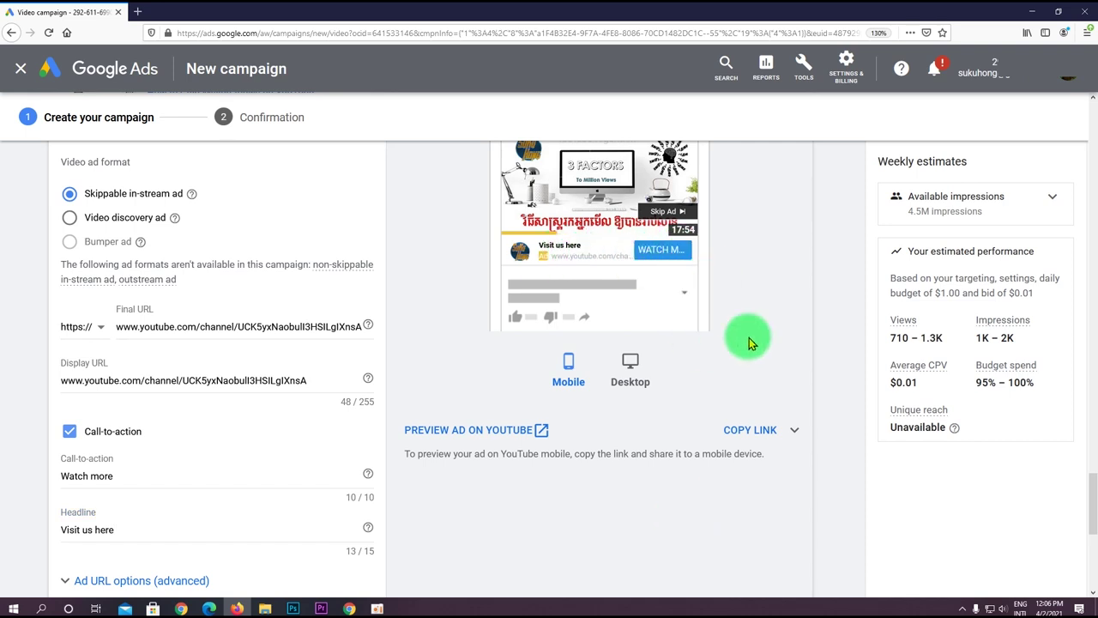
# Look over the skippable in-stream ad's format, URLs, call-to-action texts, companion banner choices and mobile preview.
pyautogui.scroll(1, 772, 317)
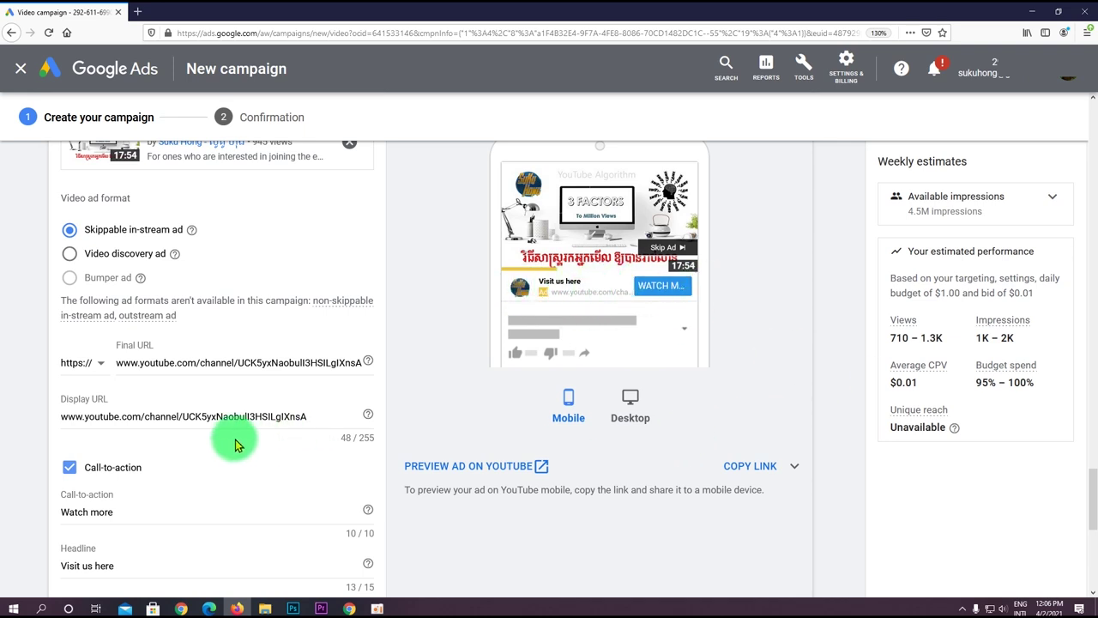
pyautogui.scroll(-3, 301, 498)
pyautogui.scroll(-4, 294, 502)
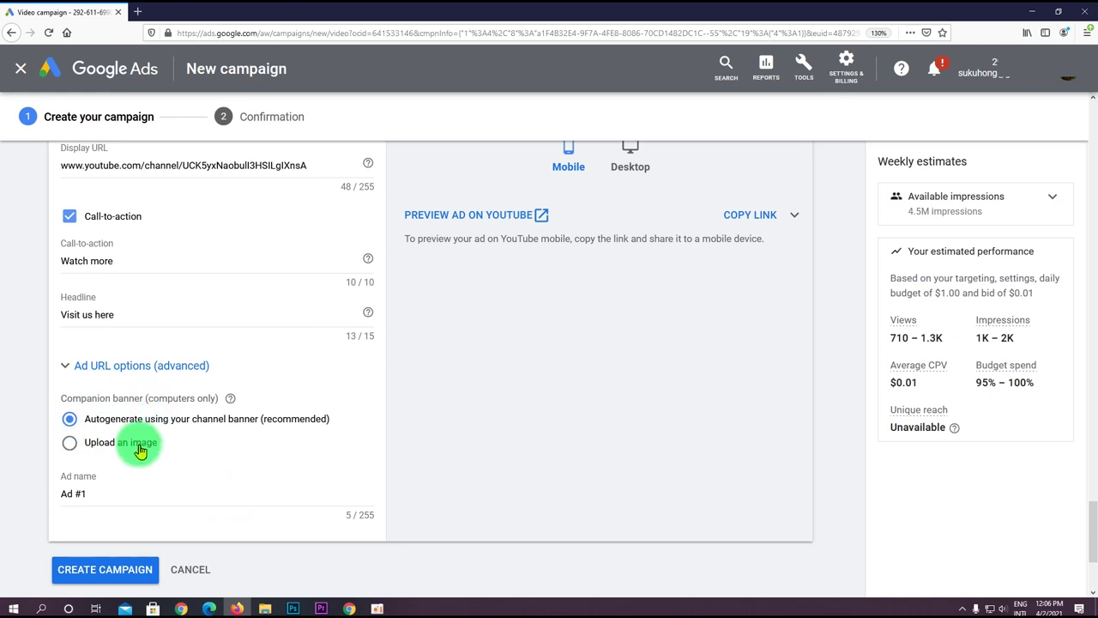
pyautogui.scroll(8, 209, 449)
pyautogui.scroll(-7, 123, 454)
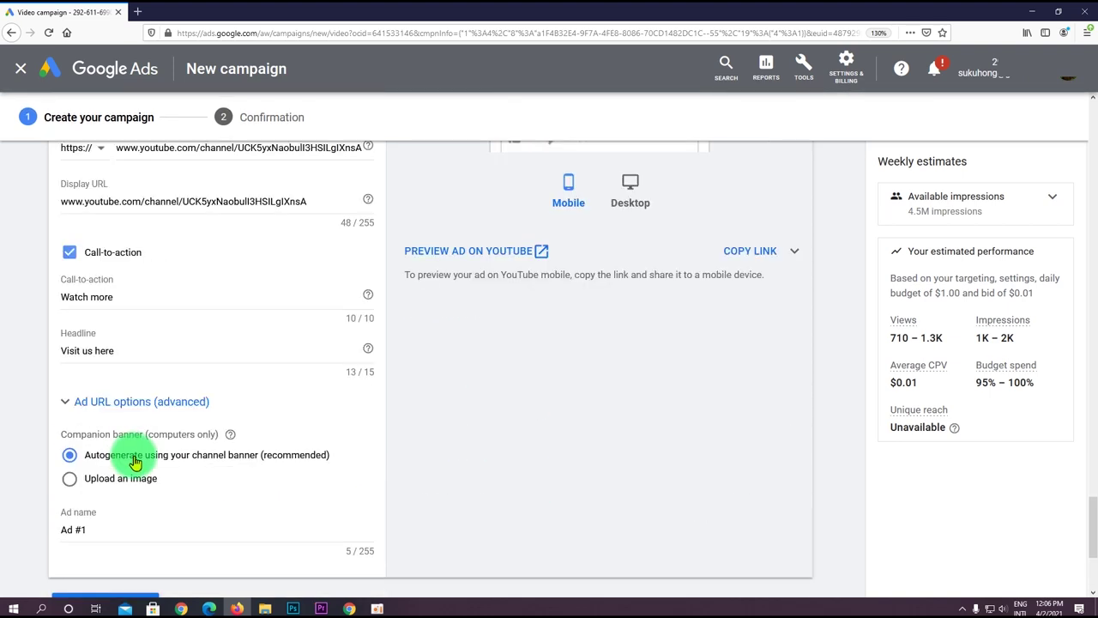
pyautogui.scroll(5, 240, 395)
pyautogui.scroll(4, 248, 355)
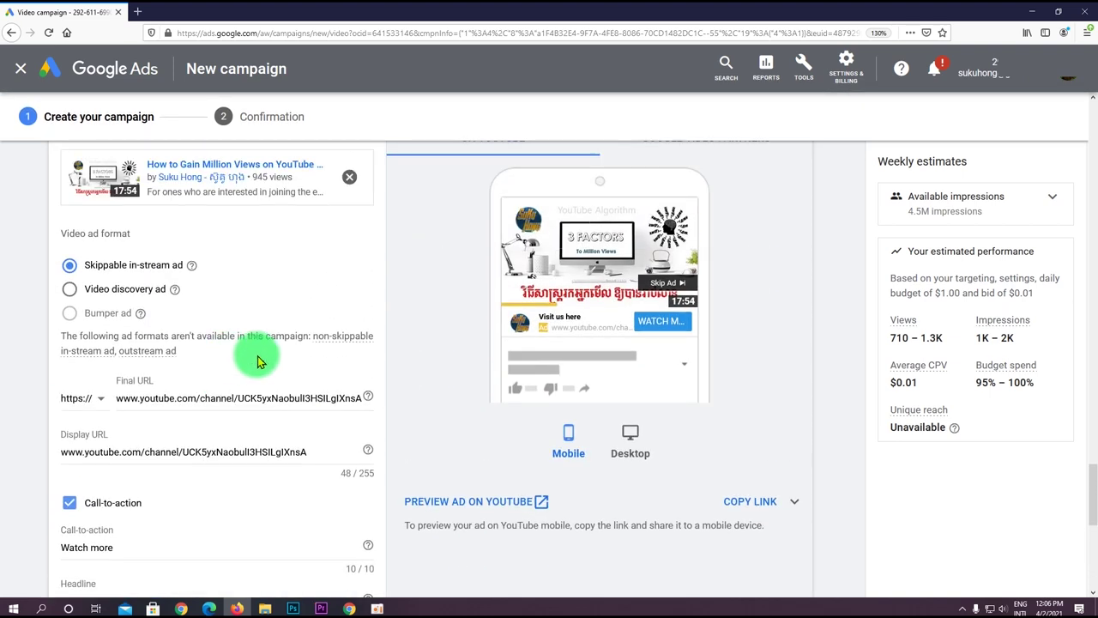
pyautogui.scroll(-1, 279, 515)
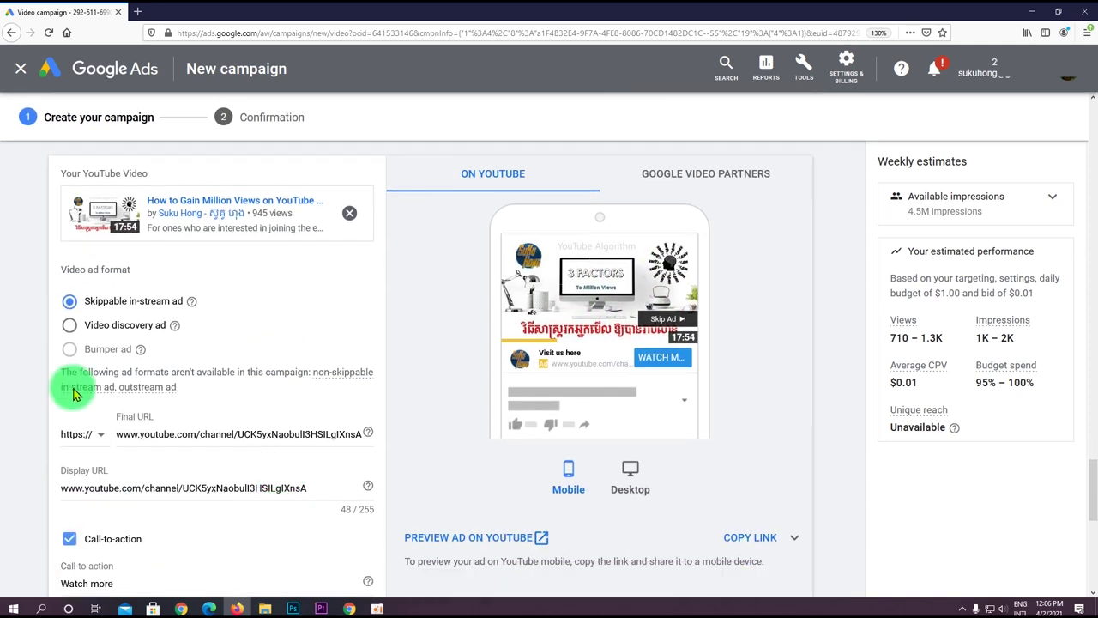
pyautogui.scroll(1, 103, 369)
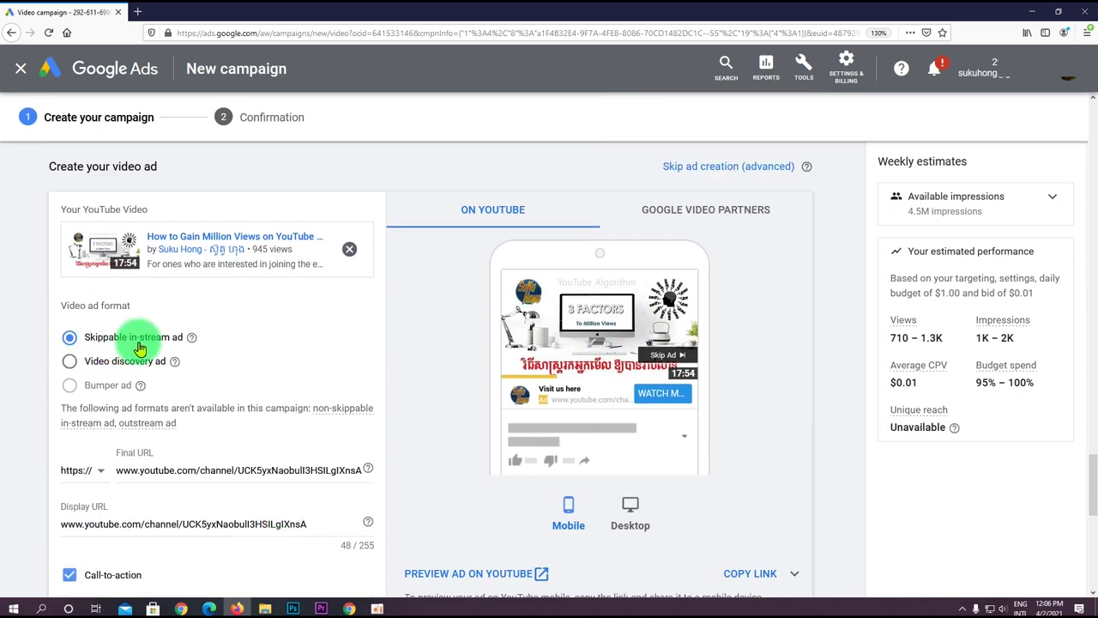
# Switch the ad format to Video discovery ad and enter the headline "Watch this useful video".
pyautogui.click(70, 361)
pyautogui.scroll(-2, 381, 377)
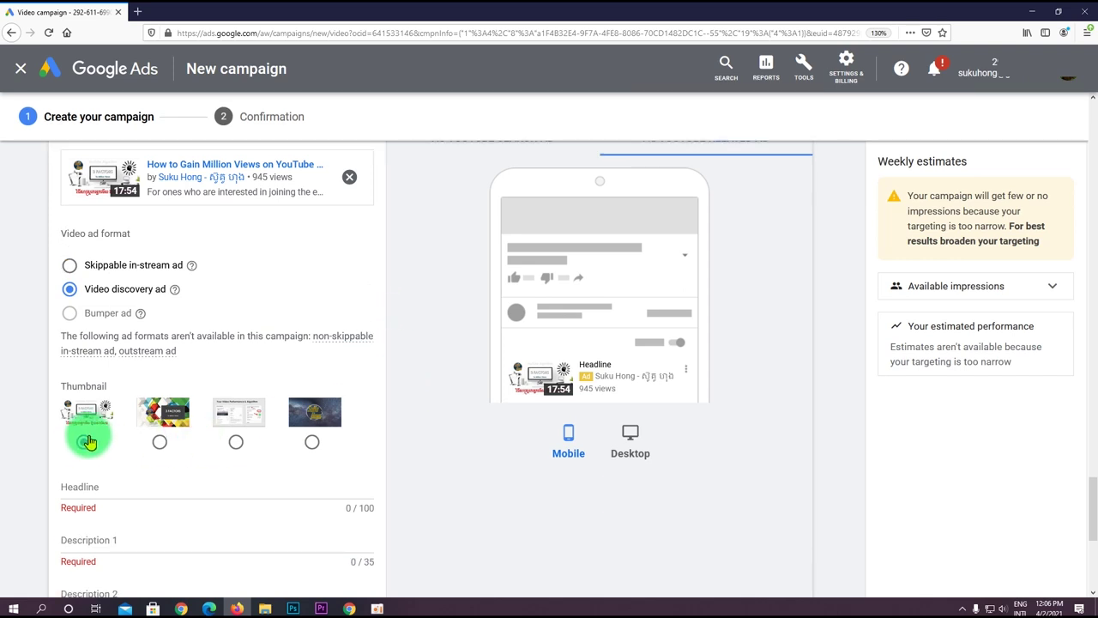
pyautogui.scroll(-3, 156, 449)
pyautogui.click(109, 378)
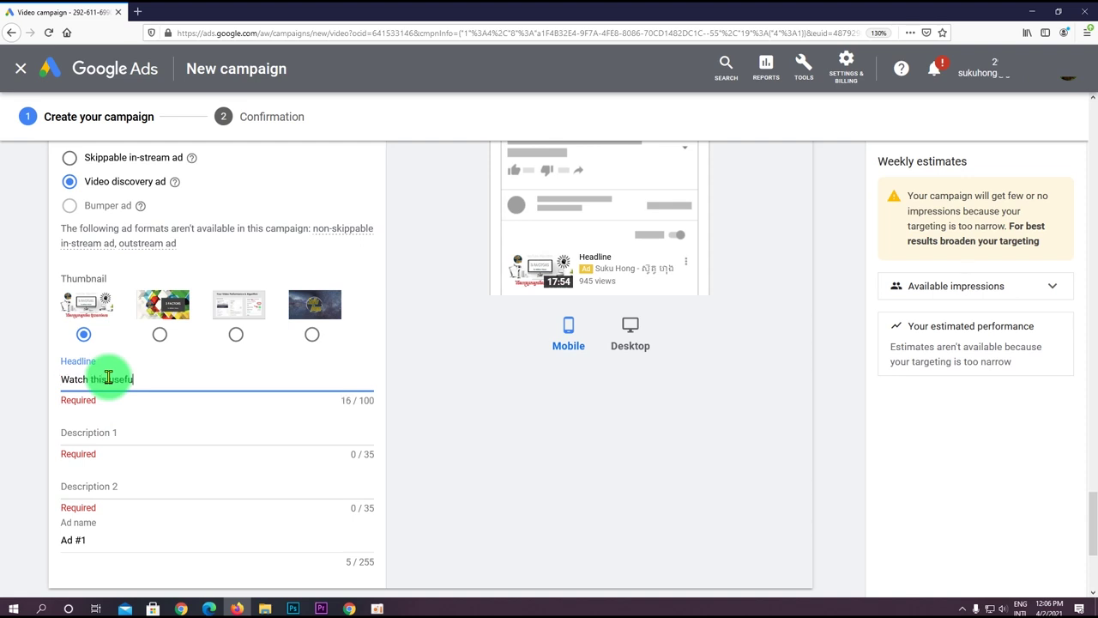
pyautogui.write('Watch this useful video')
# Fill in the discovery ad's Description 1 with "About Make Money on YouTube" and Description 2 with "& Online Marketing".
pyautogui.click(139, 429)
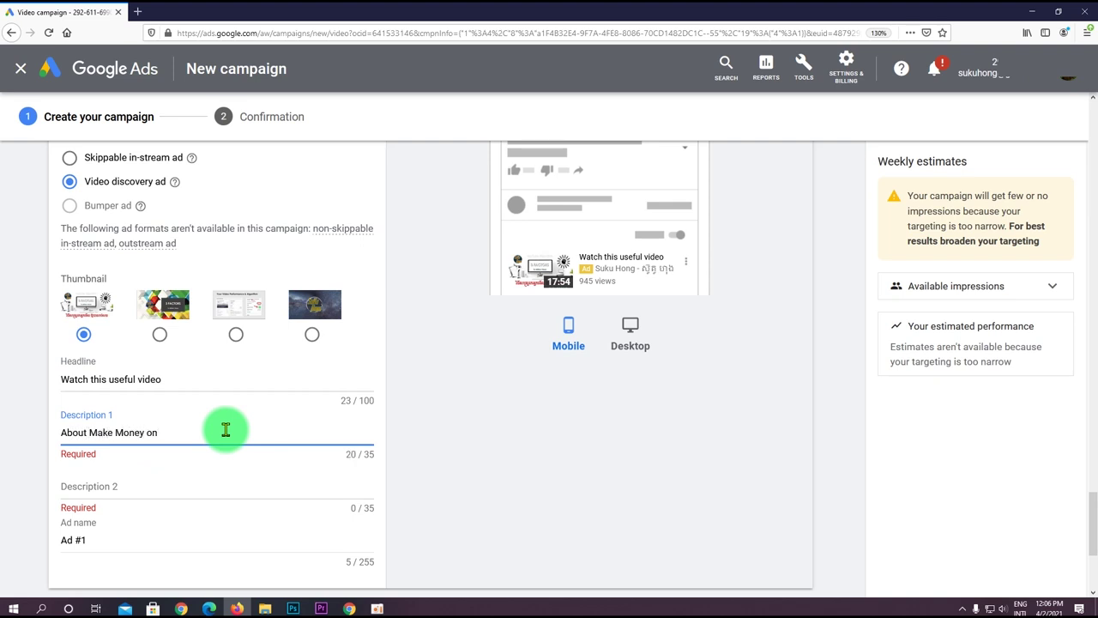
pyautogui.write('e')
pyautogui.click(197, 489)
pyautogui.write('& Make Money Online')
pyautogui.moveTo(197, 490); pyautogui.dragTo(68, 486)
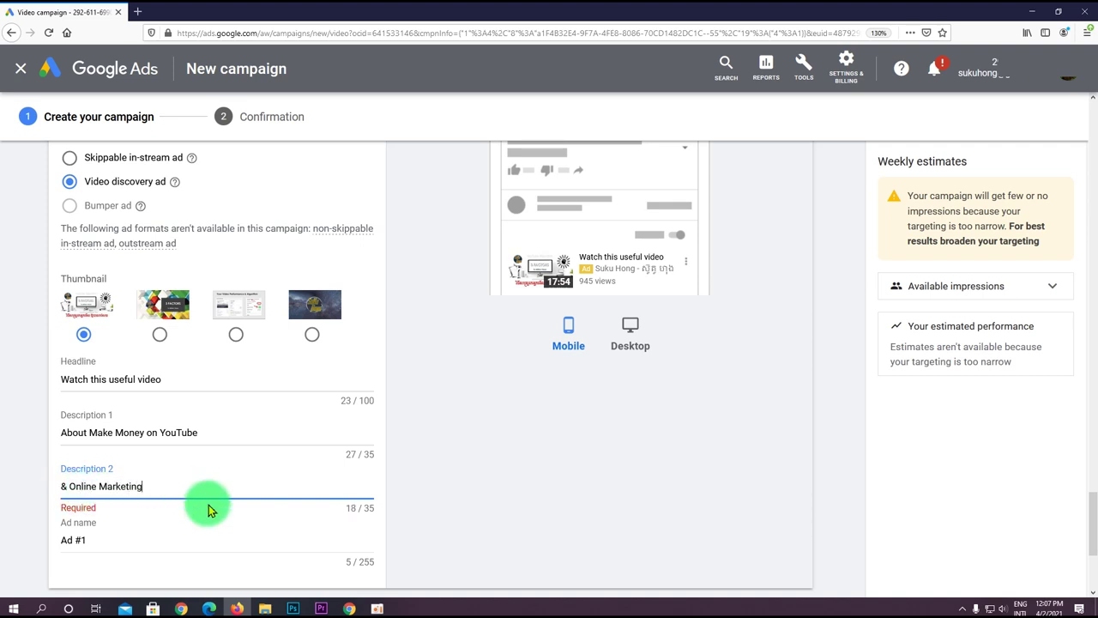
pyautogui.click(512, 494)
# Replace the discovery ad's headline with "Khmer Make Money" and check it in the mobile related-ad preview.
pyautogui.scroll(2, 632, 369)
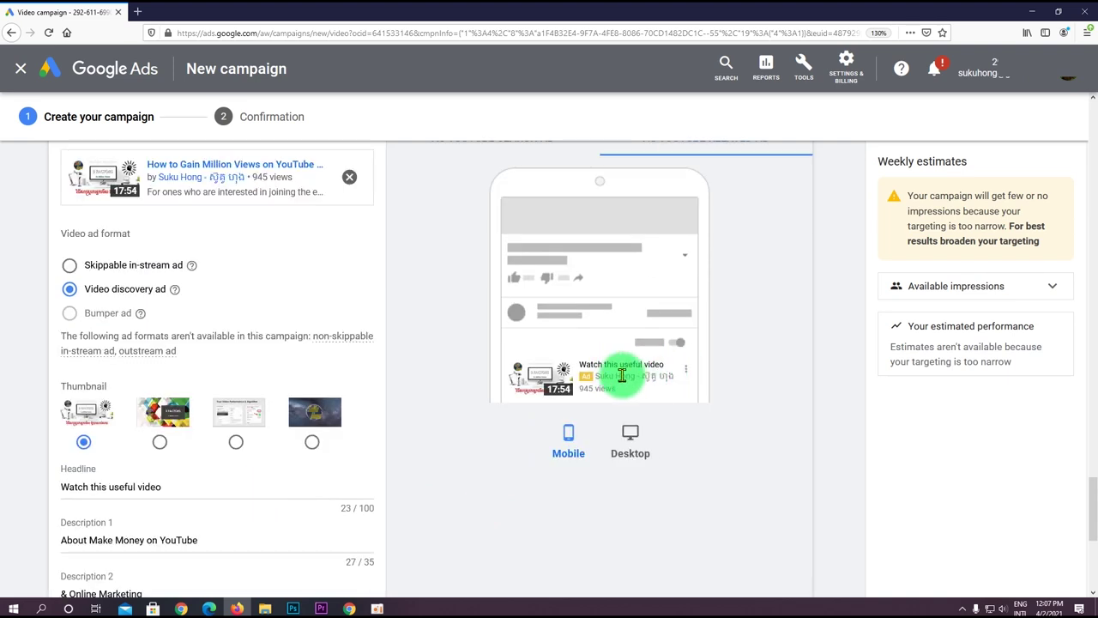
pyautogui.scroll(-1, 189, 493)
pyautogui.moveTo(216, 411); pyautogui.dragTo(0, 411)
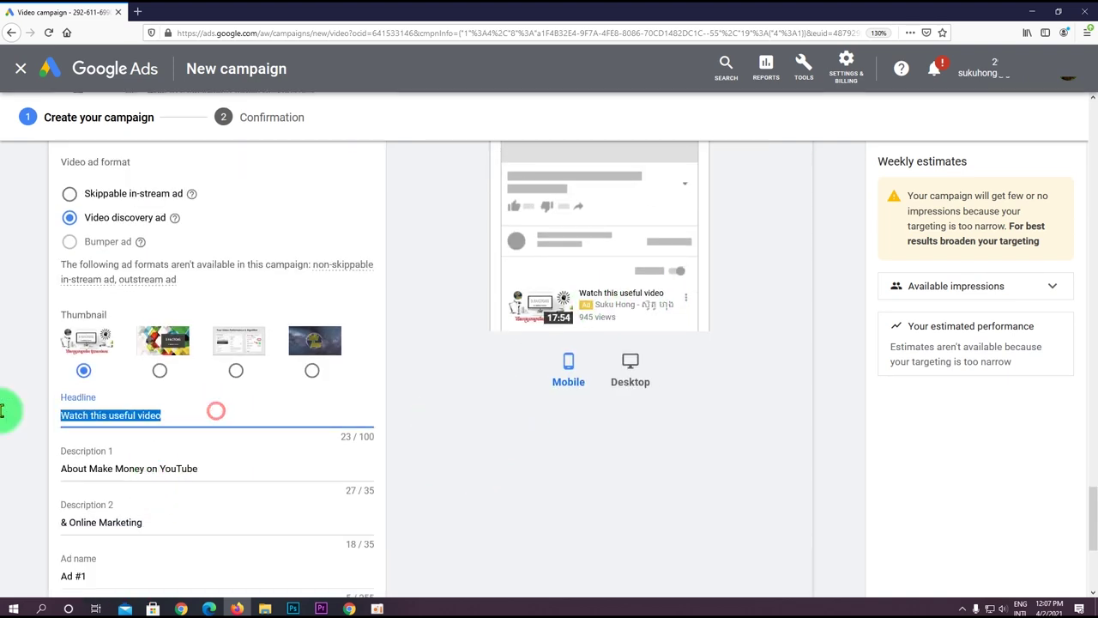
pyautogui.write('Khmer Make Money')
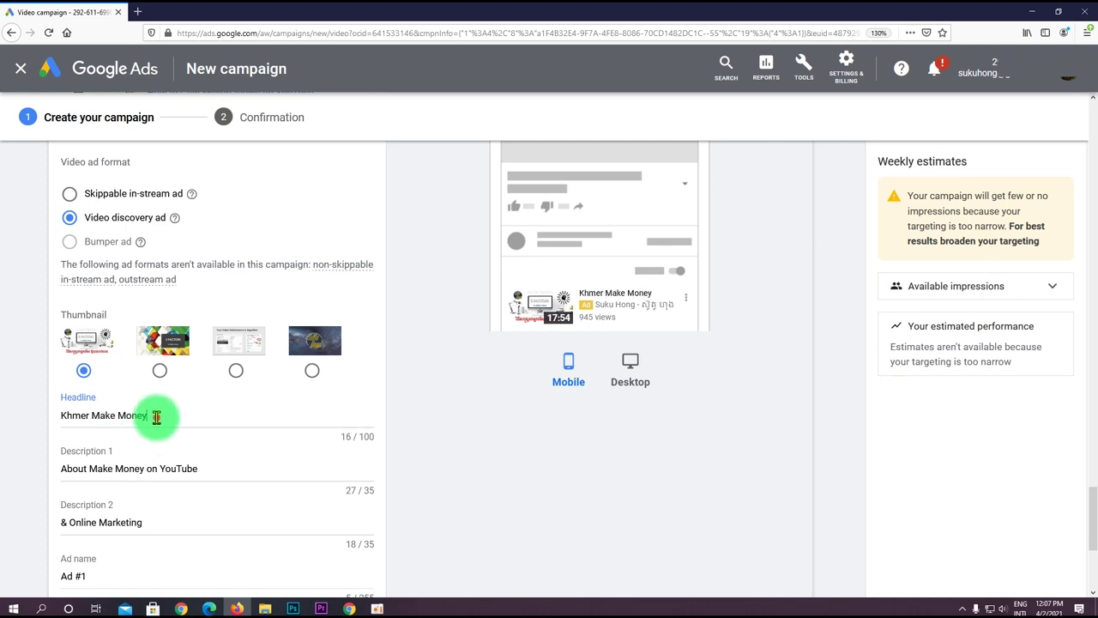
pyautogui.moveTo(154, 417); pyautogui.dragTo(32, 426)
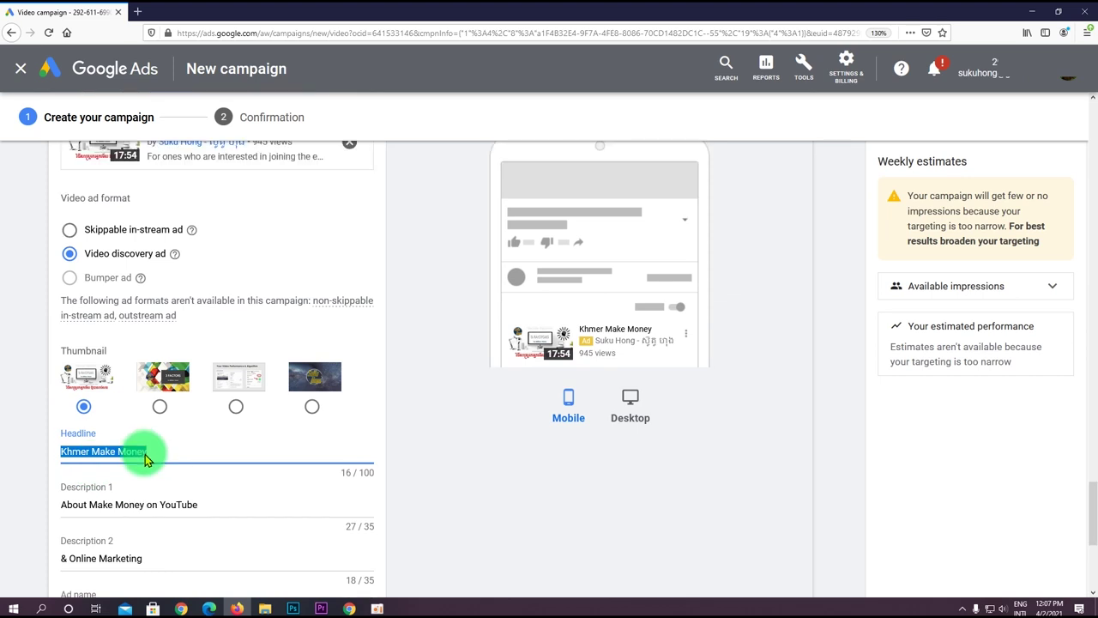
pyautogui.click(230, 504)
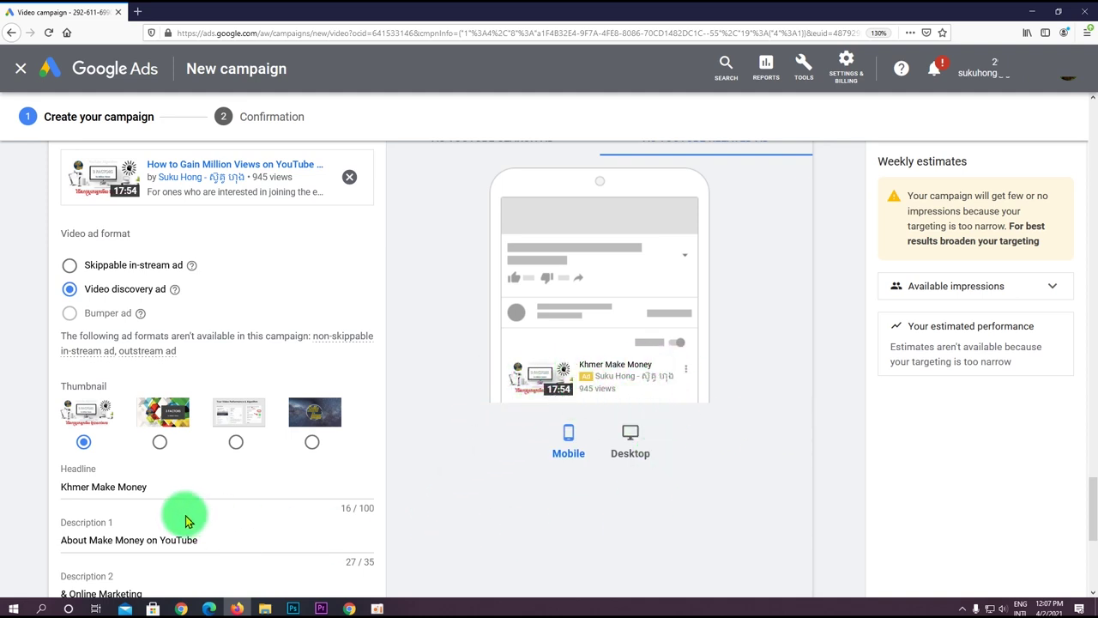
pyautogui.scroll(-1, 477, 503)
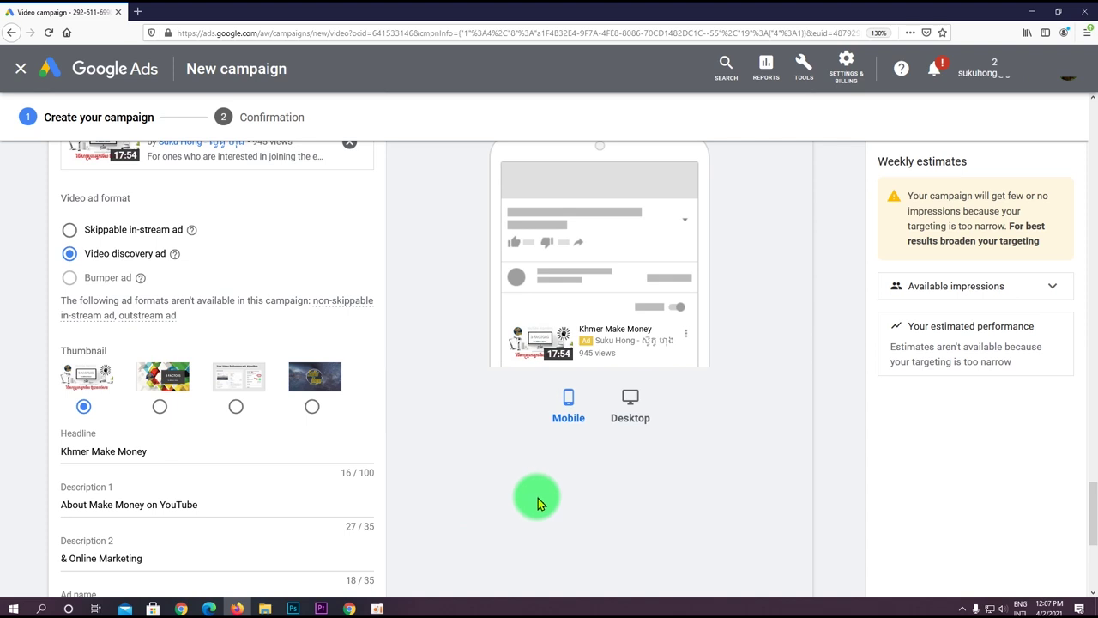
pyautogui.scroll(2, 519, 505)
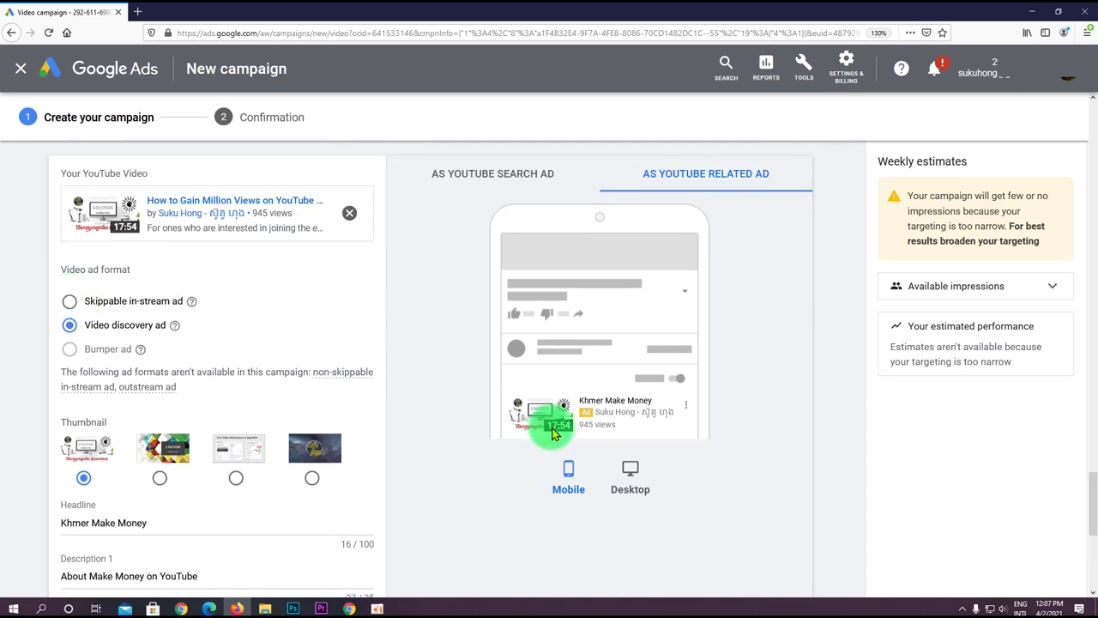
# Switch the video ad format back to Skippable in-stream ad and check its settings and preview.
pyautogui.click(69, 302)
pyautogui.scroll(-3, 77, 343)
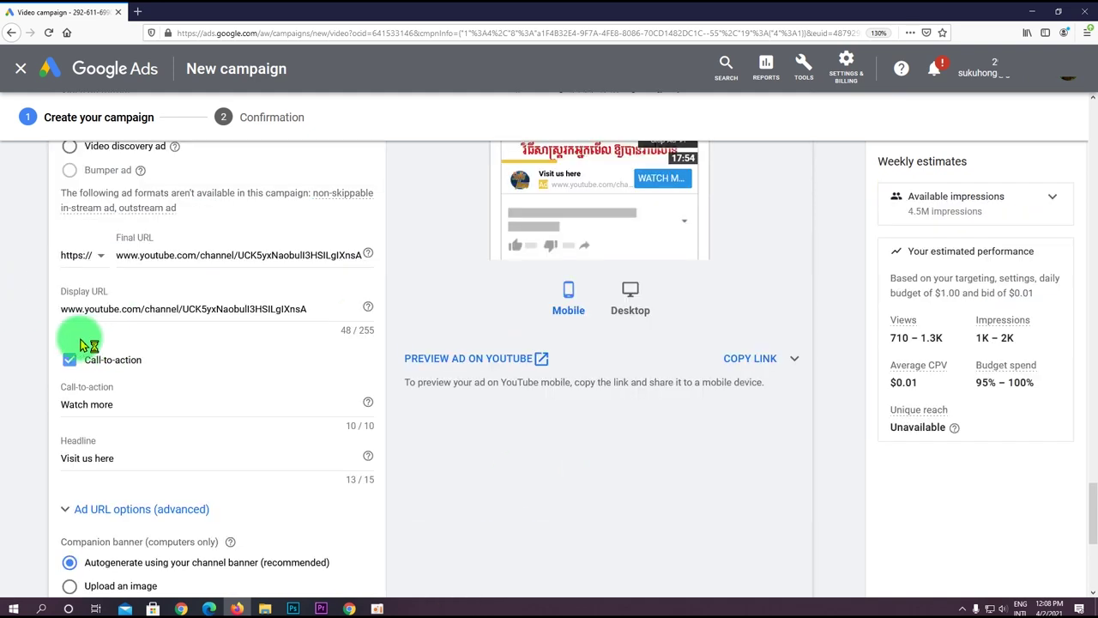
pyautogui.scroll(2, 382, 421)
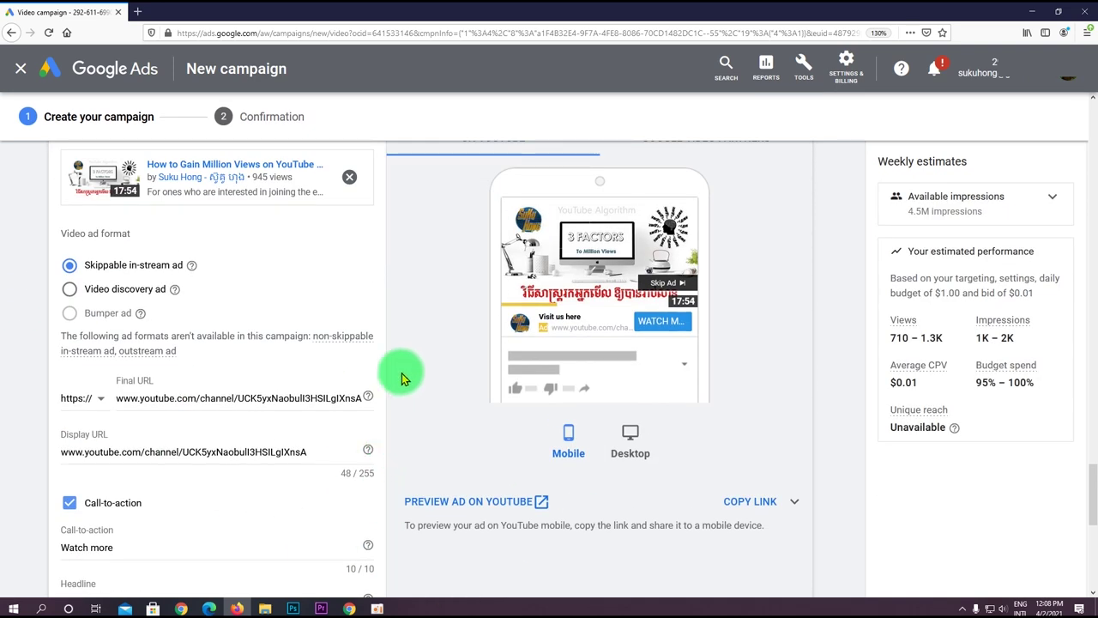
# Rename the ad as "Ad #11111" and create the campaign.
pyautogui.scroll(-5, 522, 544)
pyautogui.moveTo(120, 422); pyautogui.dragTo(17, 420)
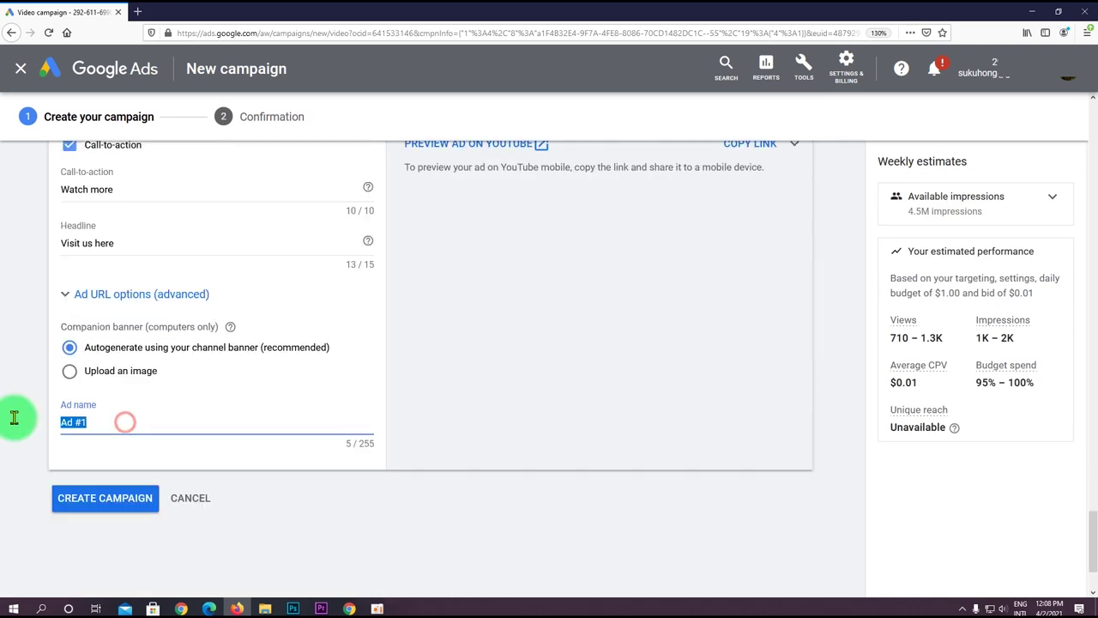
pyautogui.click(93, 420)
pyautogui.write('1111')
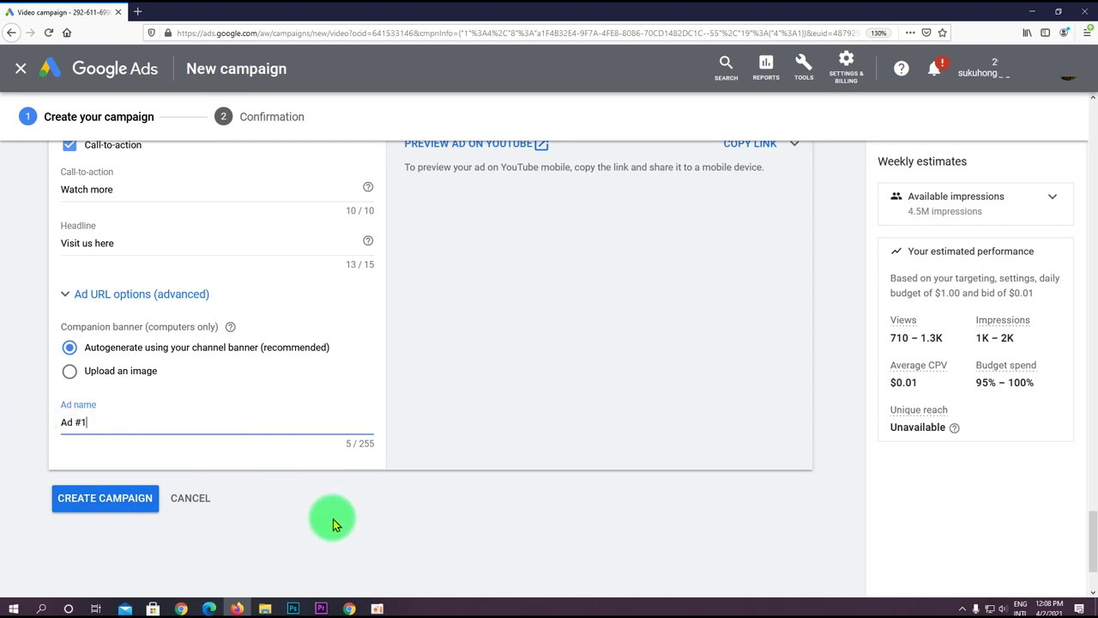
pyautogui.click(128, 498)
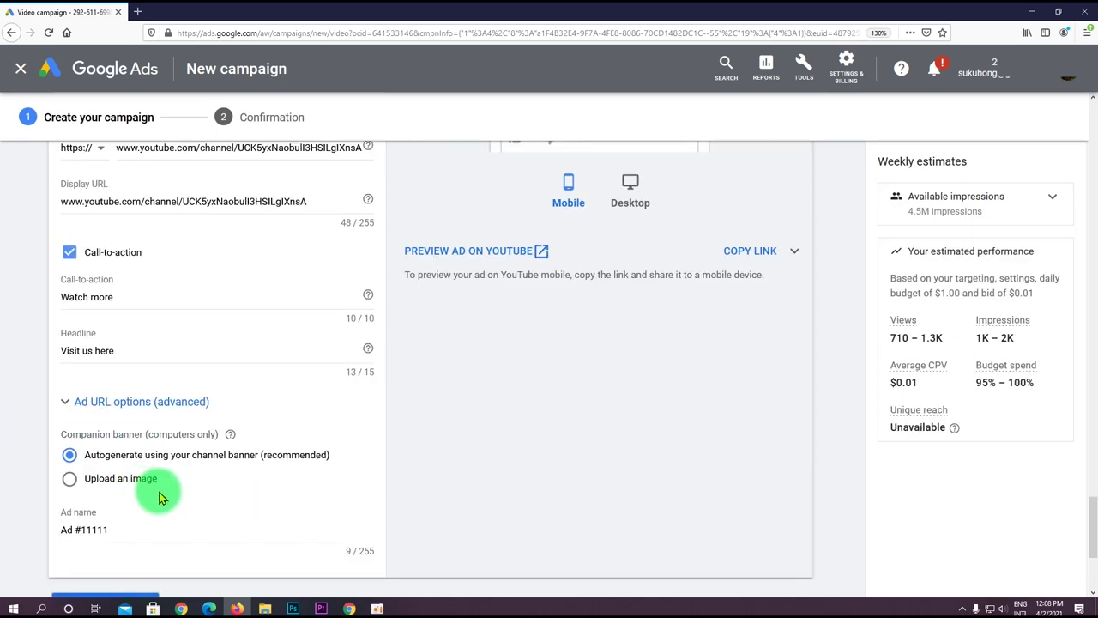
pyautogui.scroll(-15, 515, 497)
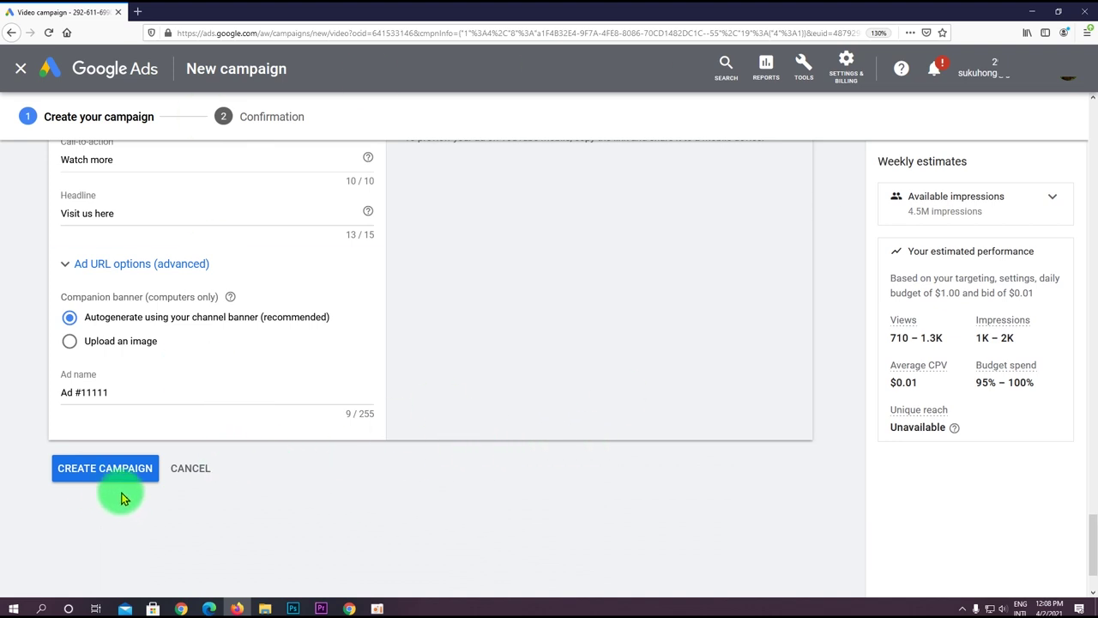
pyautogui.click(97, 474)
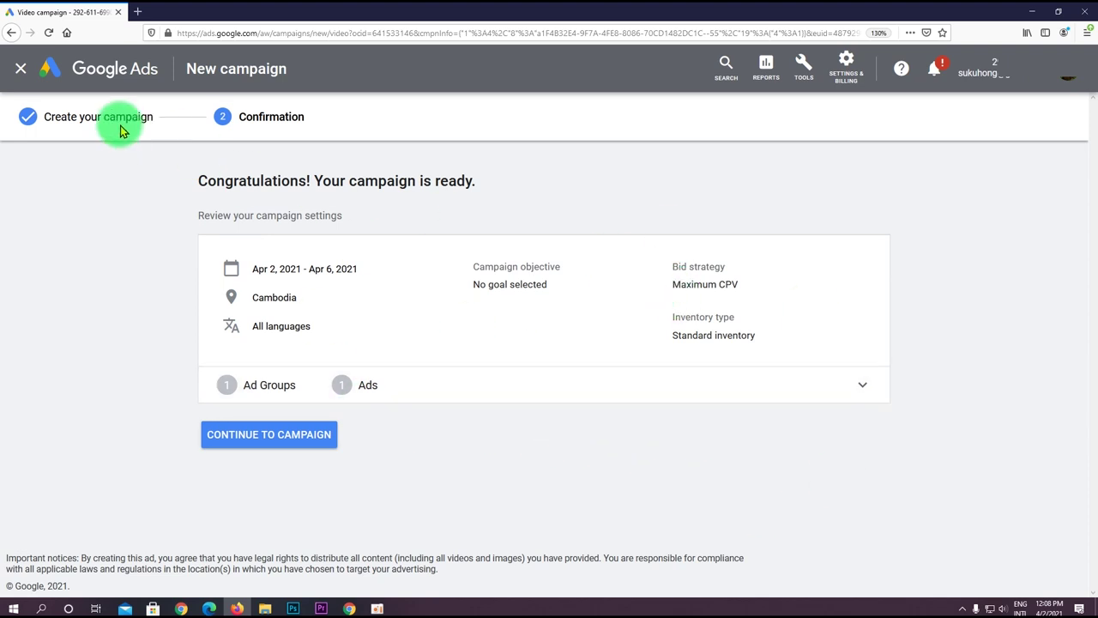
# Leave the confirmation for the account overview and open campaign Camp_01 to review its performance chart and video ad.
pyautogui.click(94, 71)
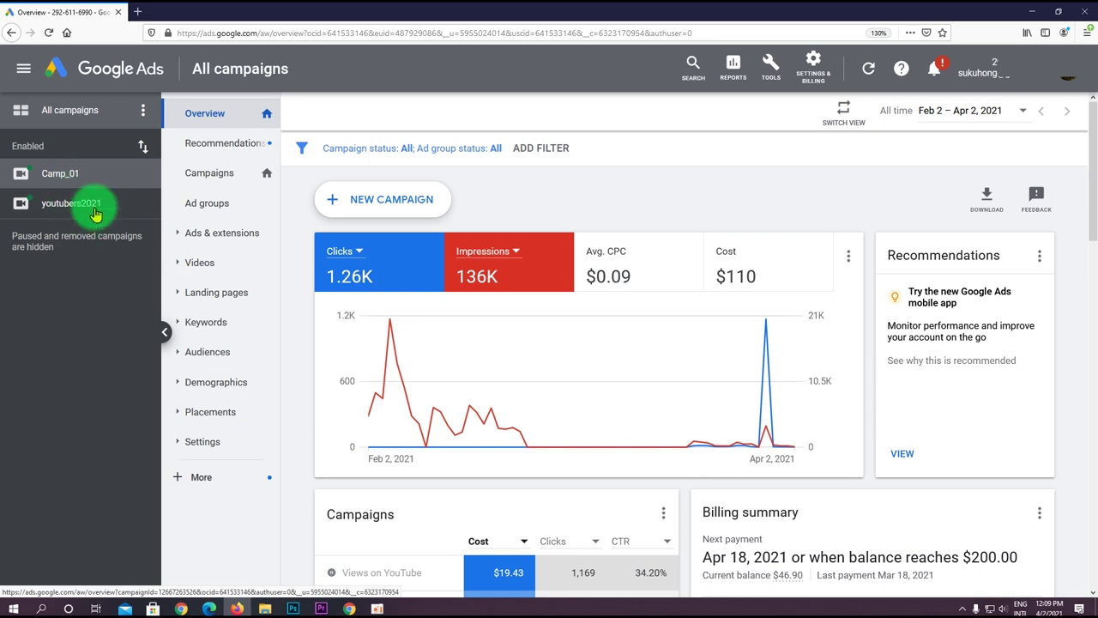
pyautogui.click(71, 175)
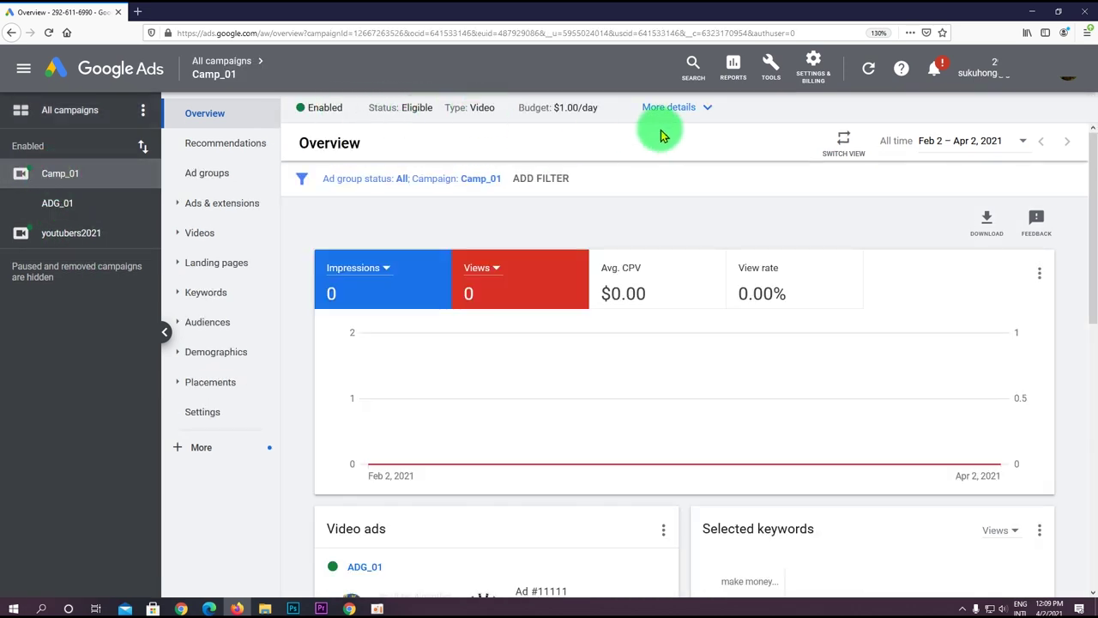
pyautogui.scroll(-1, 478, 508)
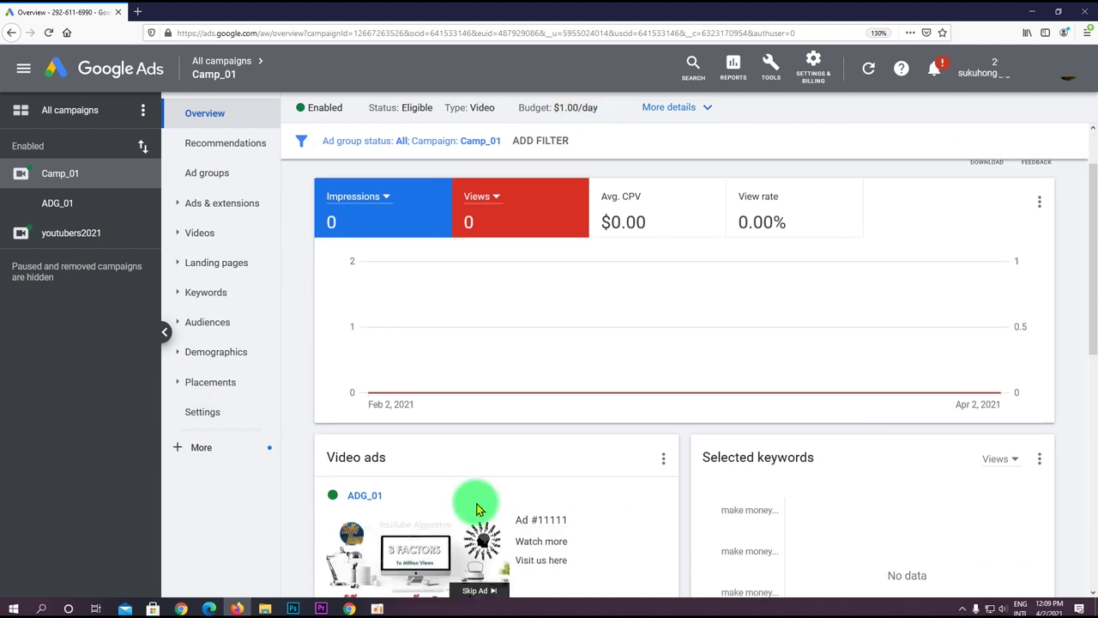
pyautogui.scroll(1, 494, 504)
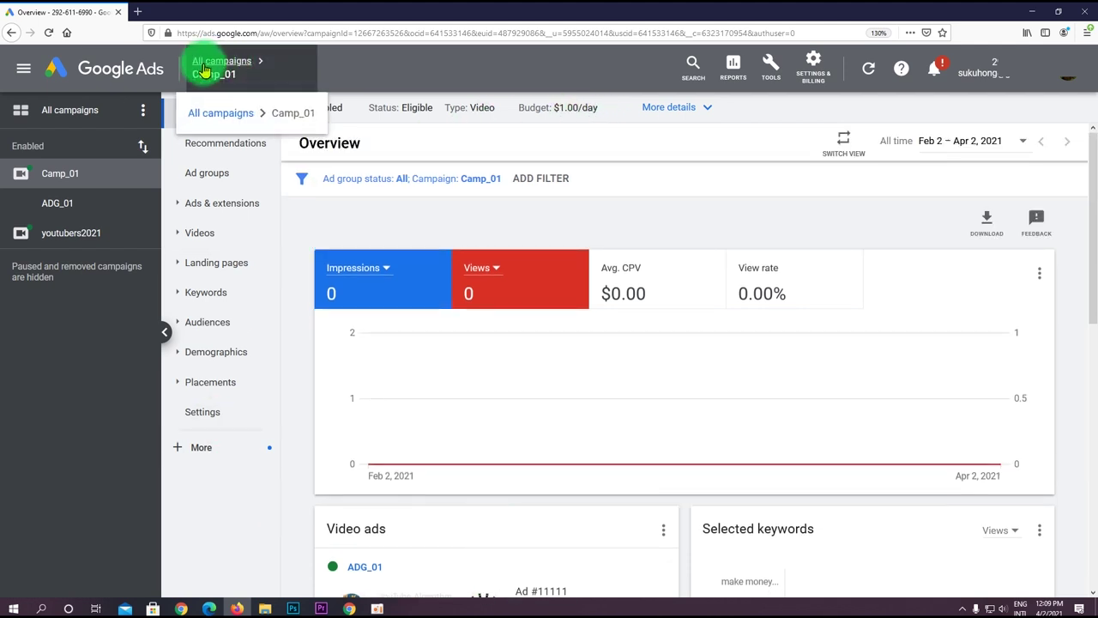
# Open ad group ADG_01 to examine its video ad and keywords, and return to the Camp_01 overview.
pyautogui.click(52, 204)
pyautogui.scroll(-4, 657, 489)
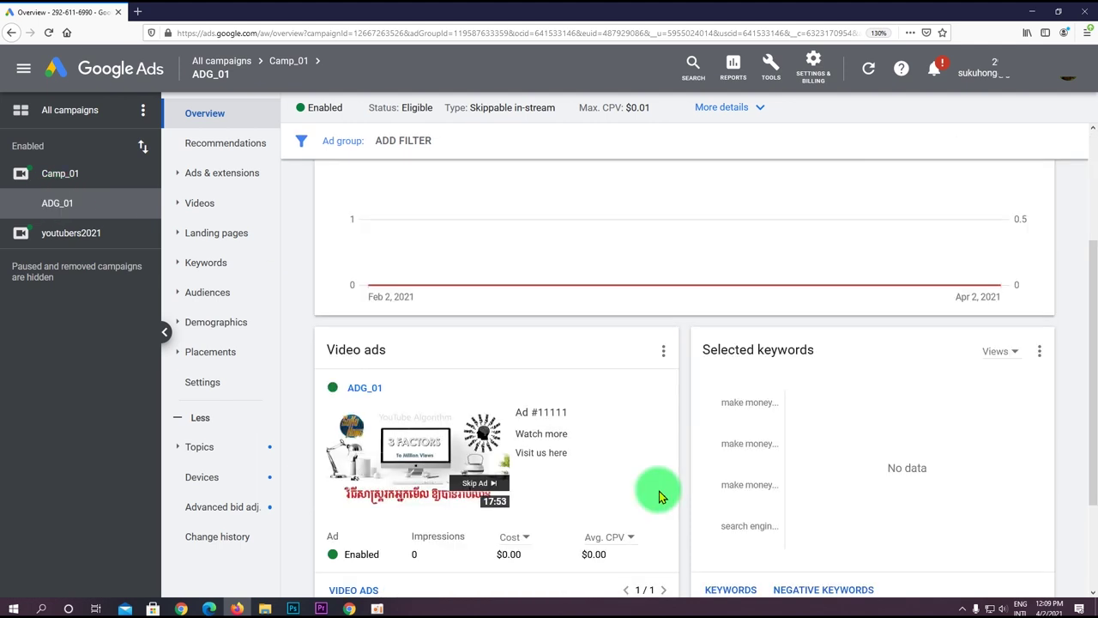
pyautogui.scroll(5, 651, 489)
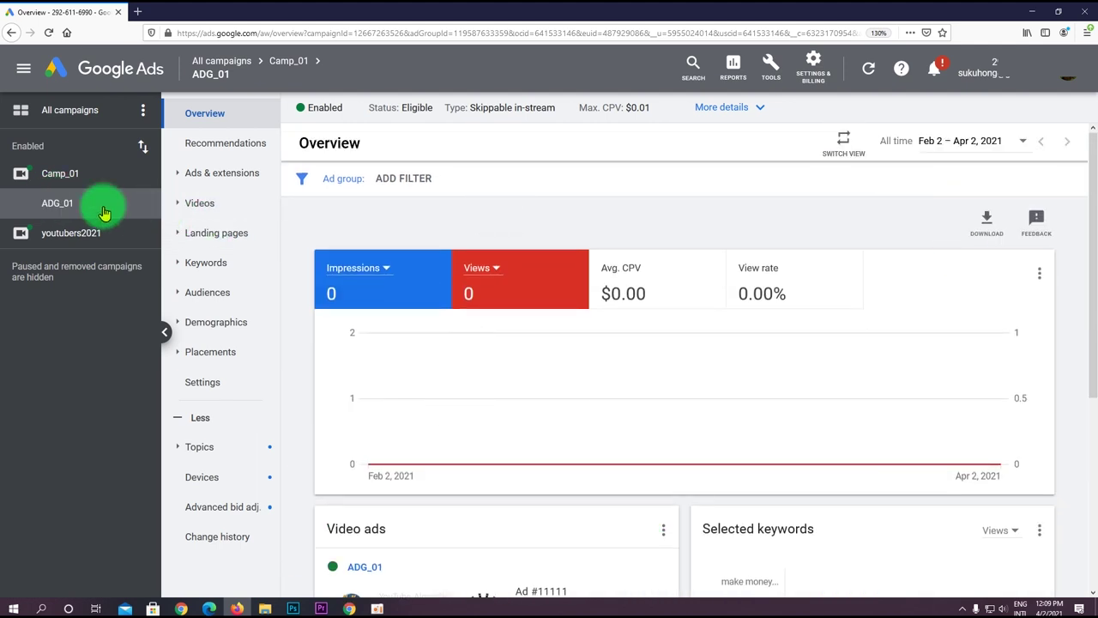
pyautogui.click(52, 179)
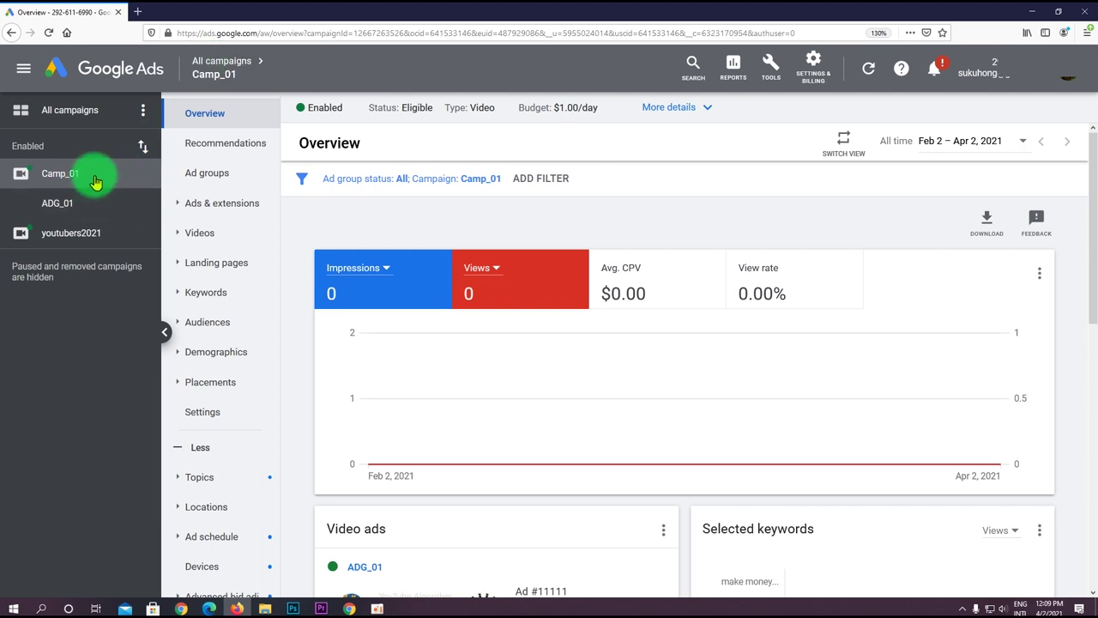
# Show the campaigns table for all campaigns, reload it and examine the budget, status and views of each enabled campaign.
pyautogui.click(144, 75)
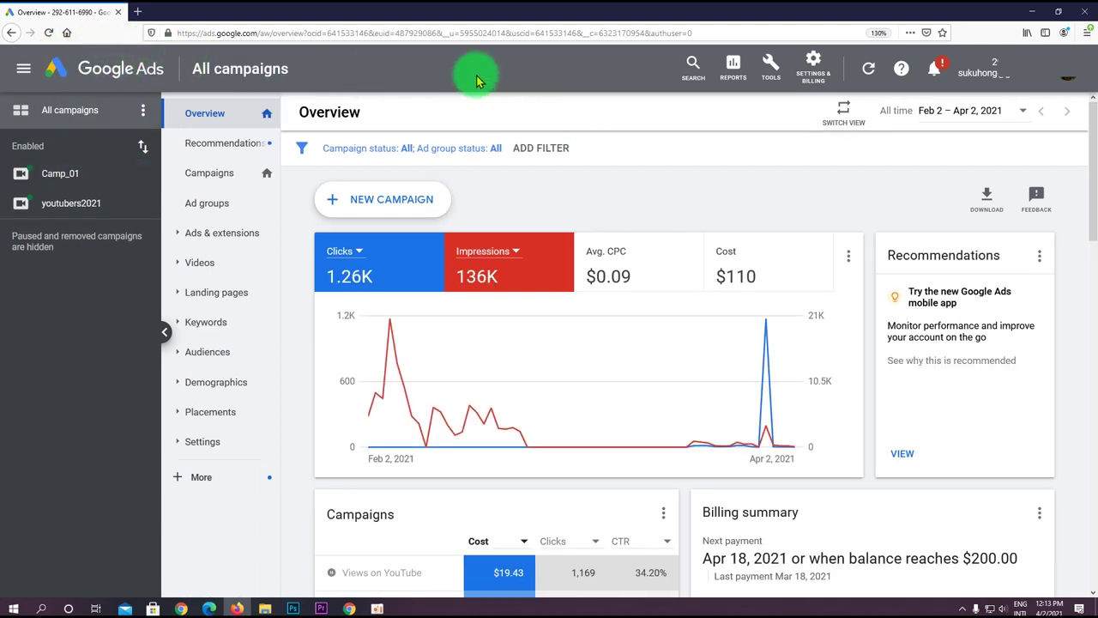
pyautogui.click(257, 79)
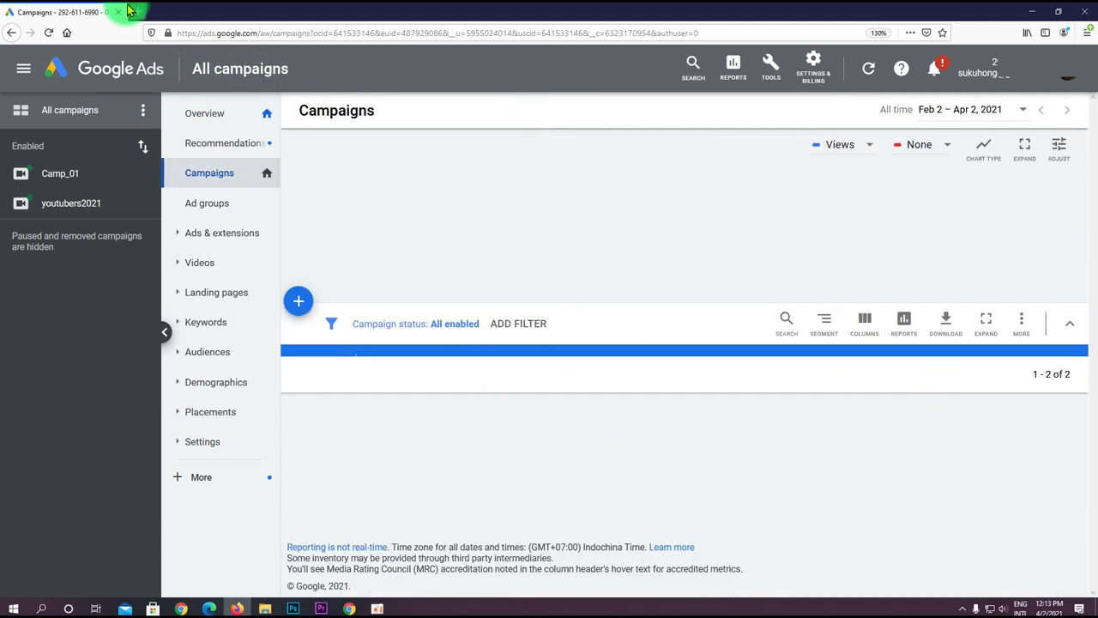
pyautogui.click(49, 32)
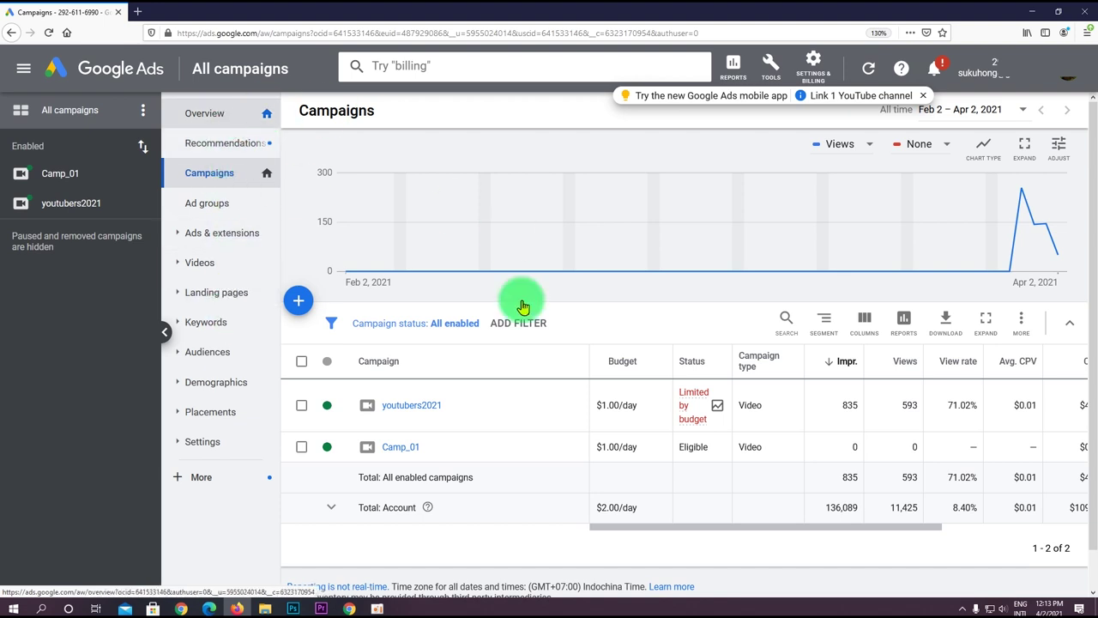
pyautogui.scroll(-2, 601, 540)
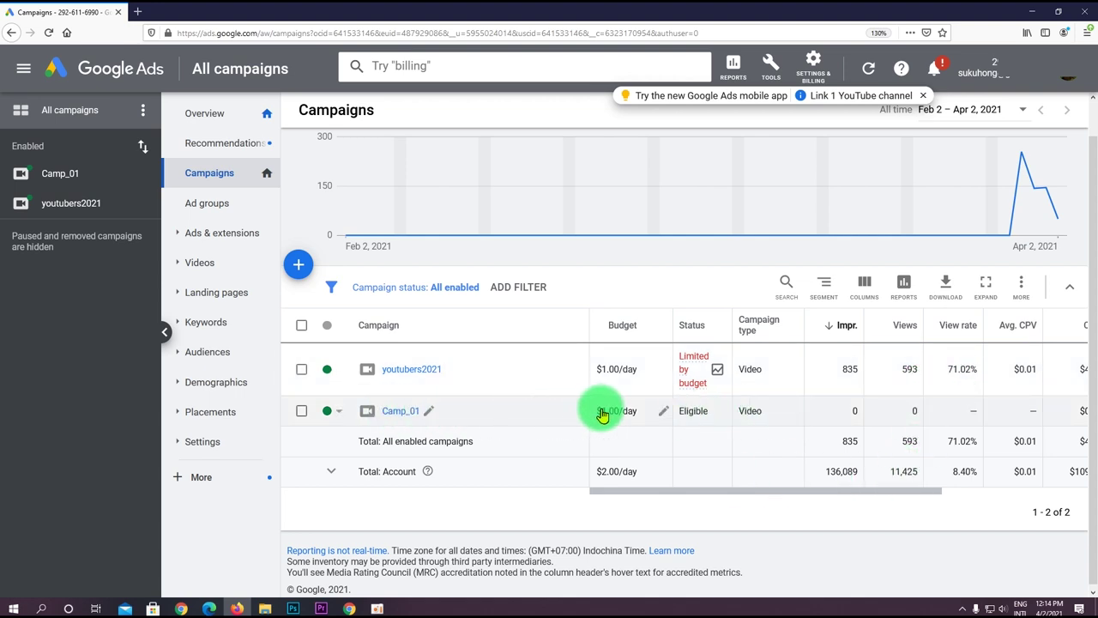
# Open campaign Camp_01 from the campaigns table to examine ad group ADG_01's status and maximum CPV, and return to all campaigns.
pyautogui.click(399, 412)
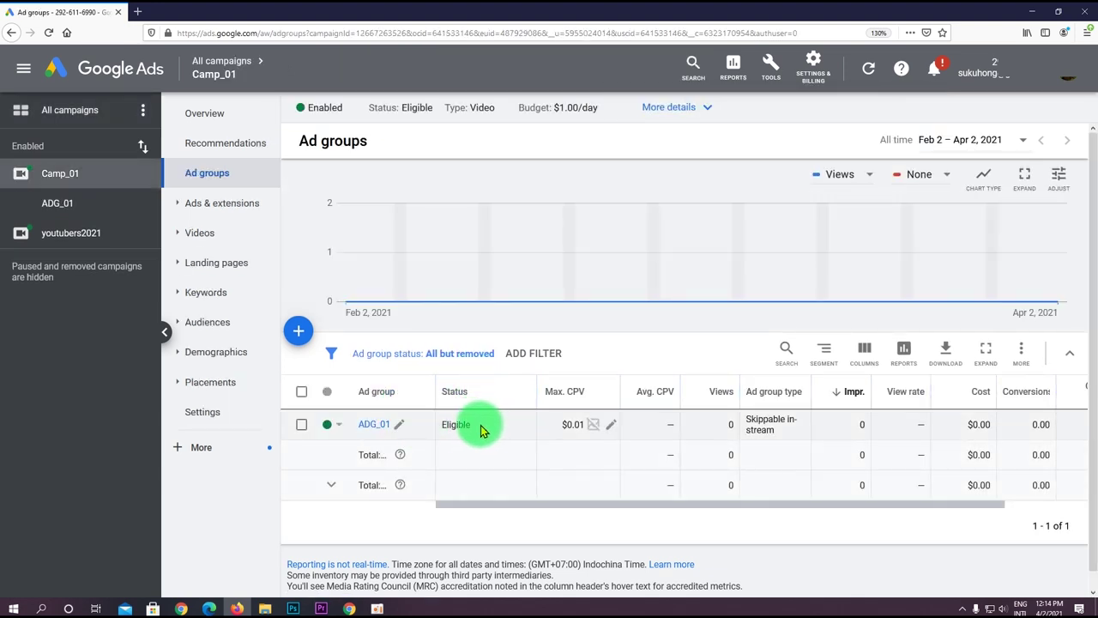
pyautogui.hotkey('alt', 'Left')
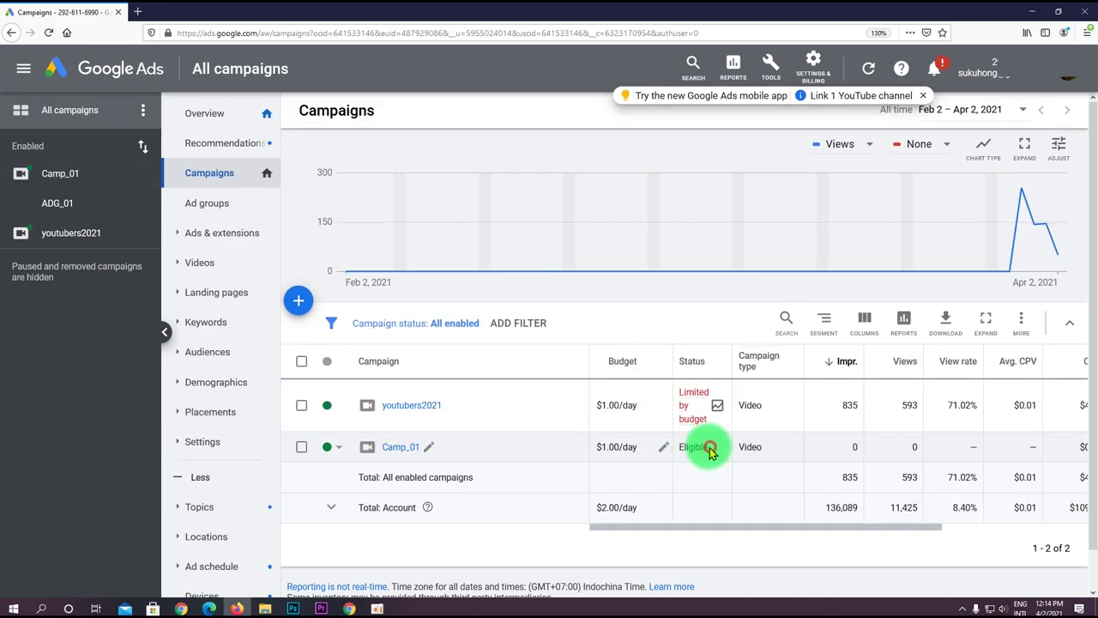
pyautogui.click(400, 446)
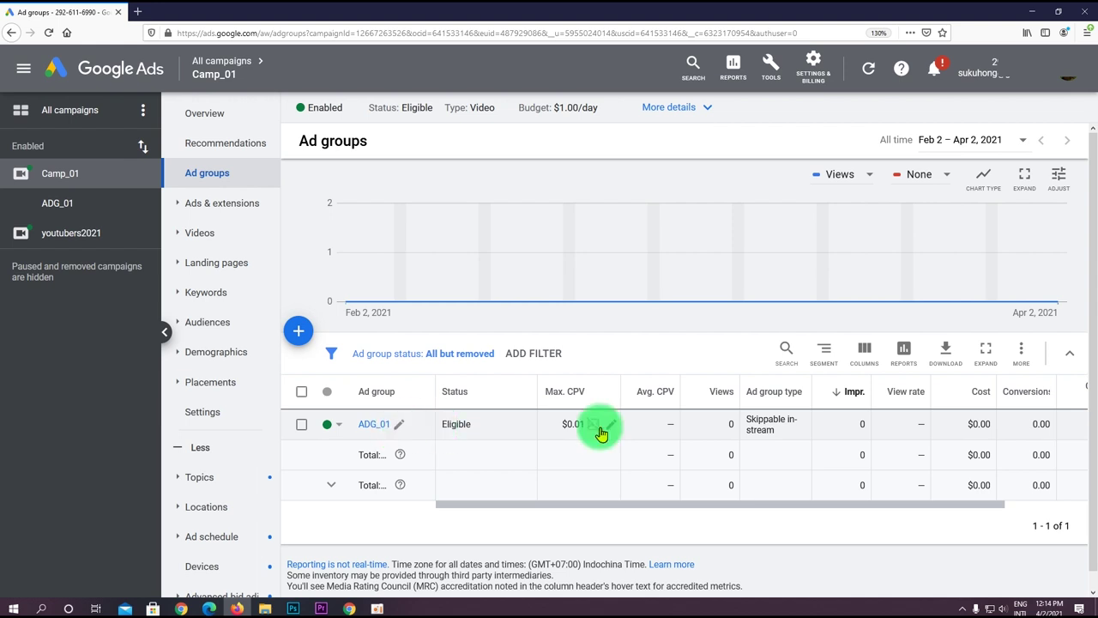
pyautogui.click(474, 426)
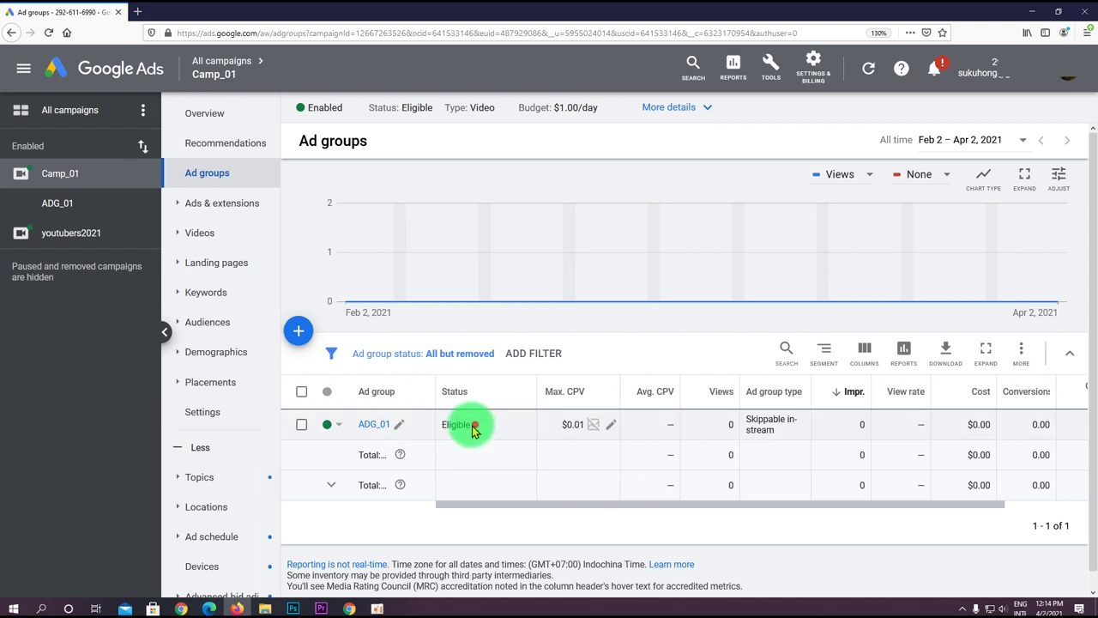
pyautogui.click(522, 511)
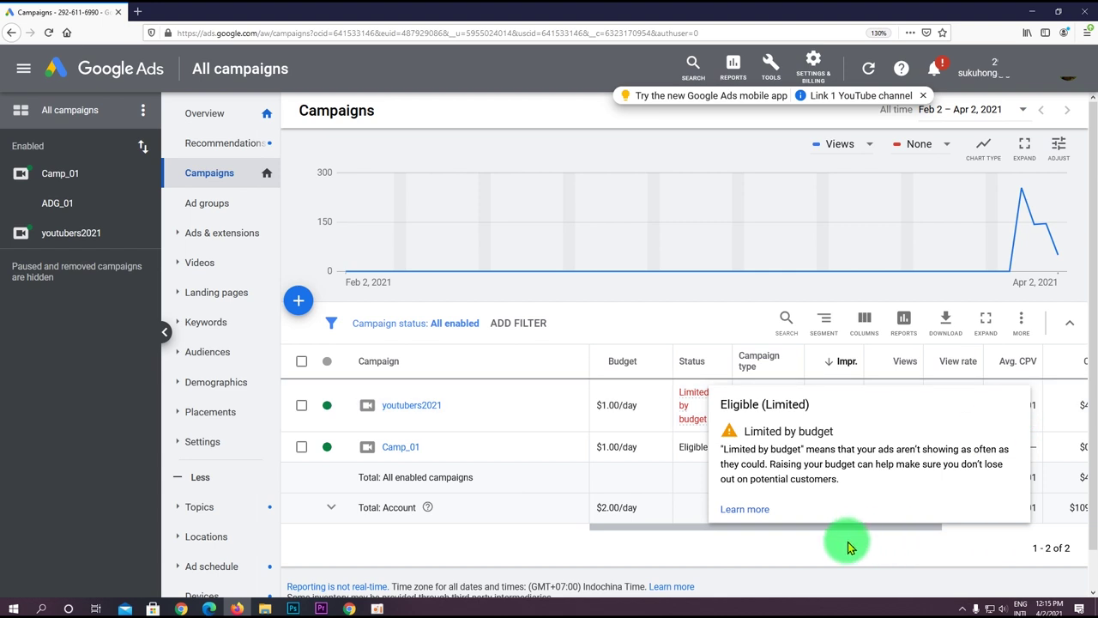
# Close the budget status explanation and open campaign youtubers2021 to view its ad groups.
pyautogui.click(789, 541)
pyautogui.click(419, 406)
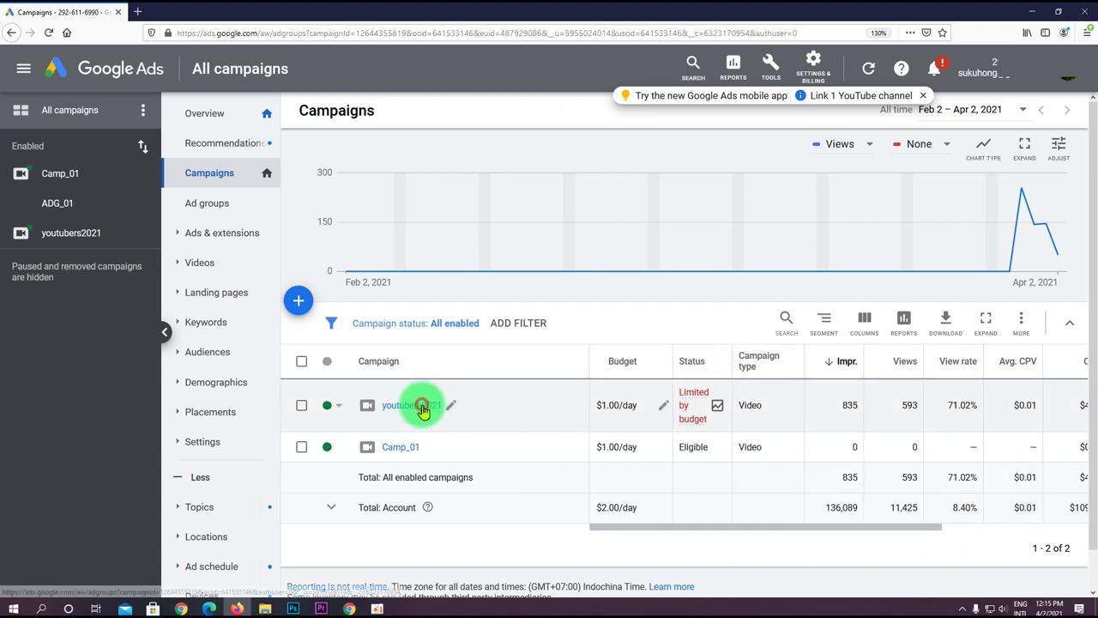